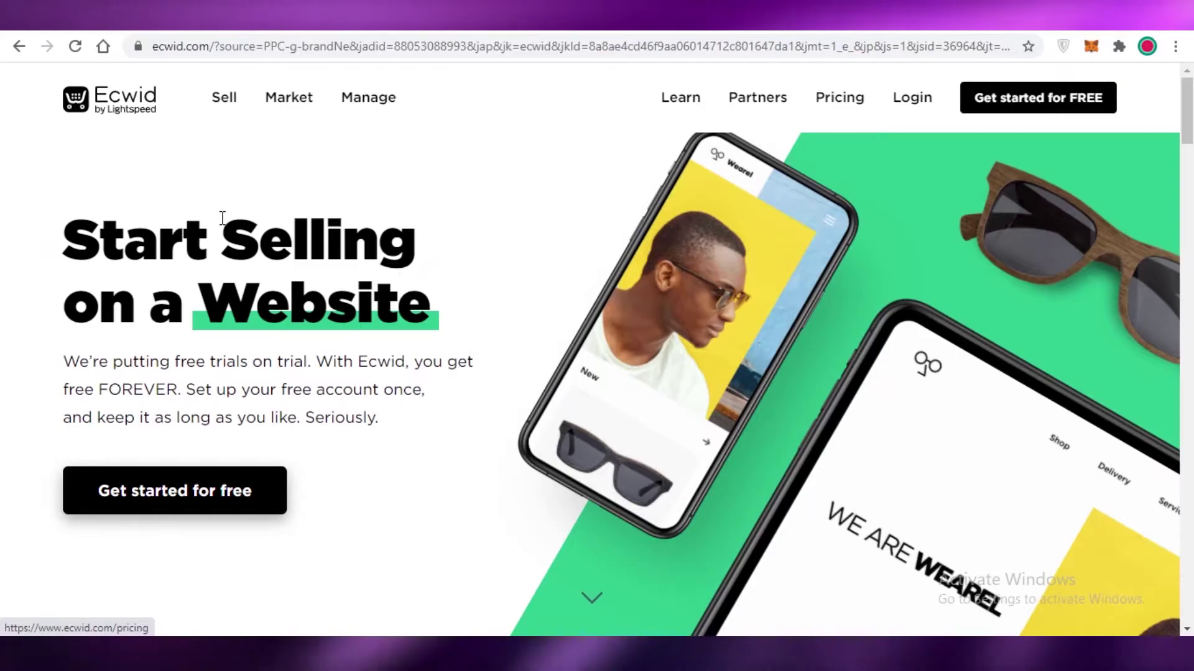
# Look through the Ecwid homepage's sections on selling online, growing faster, live support, the app market and mobile management.
pyautogui.scroll(8, 227, 222)
pyautogui.scroll(-15, 227, 237)
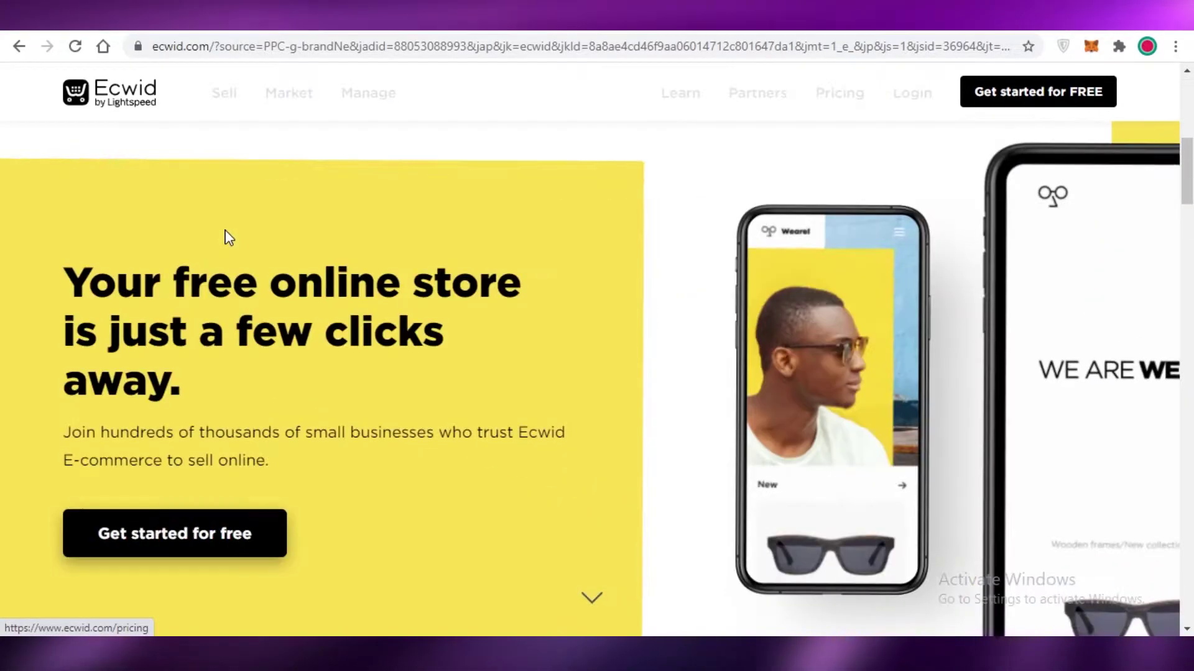
pyautogui.scroll(-15, 229, 236)
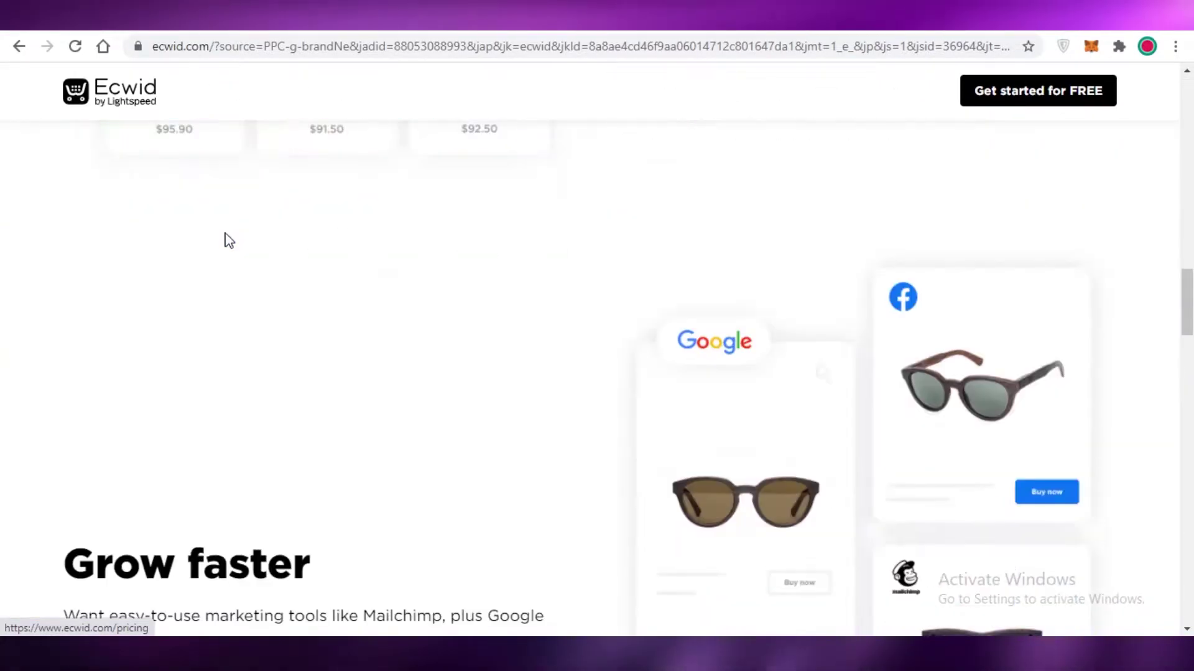
pyautogui.scroll(-8, 224, 249)
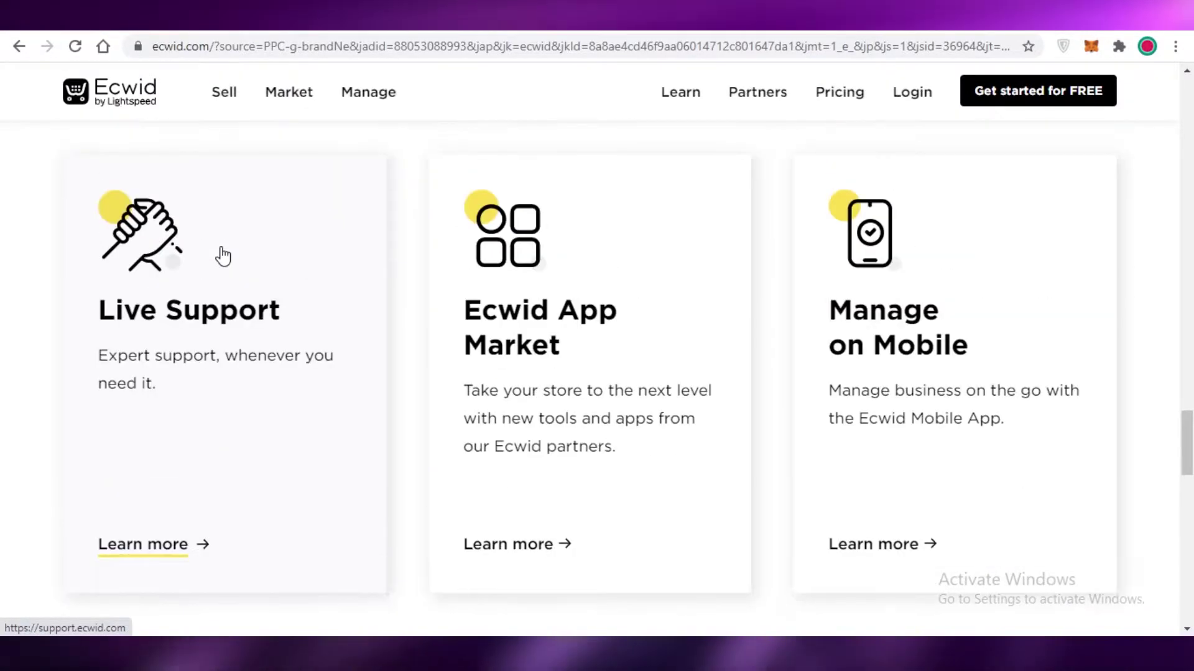
pyautogui.scroll(-2, 244, 307)
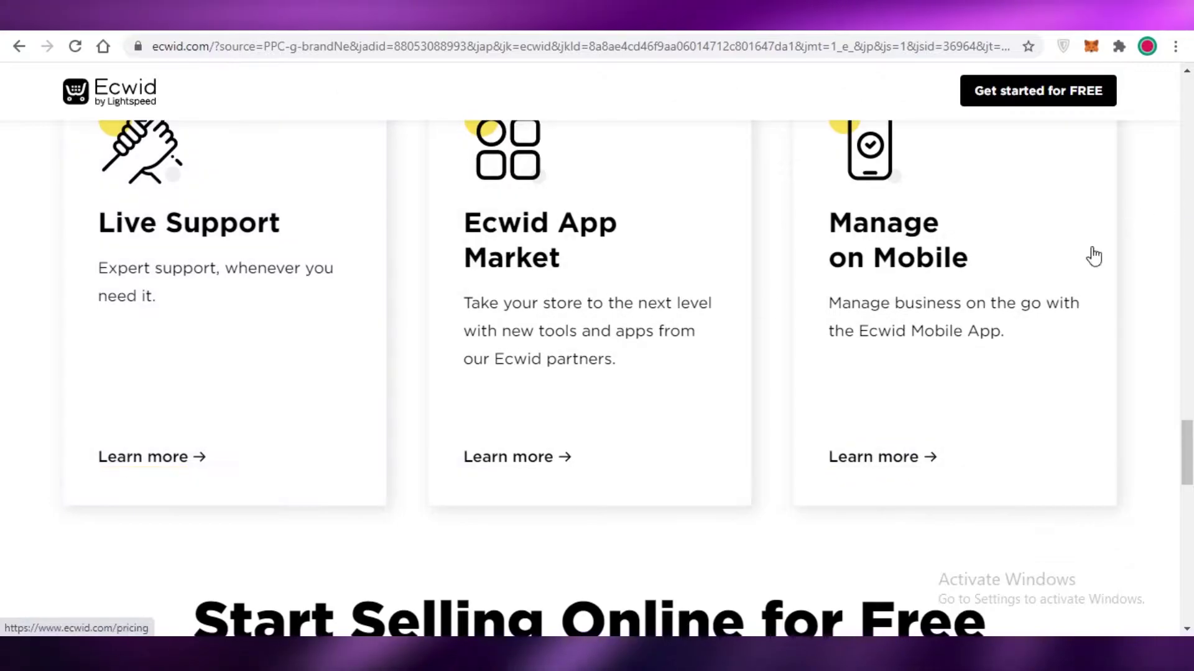
pyautogui.scroll(-7, 1124, 227)
pyautogui.scroll(1, 740, 188)
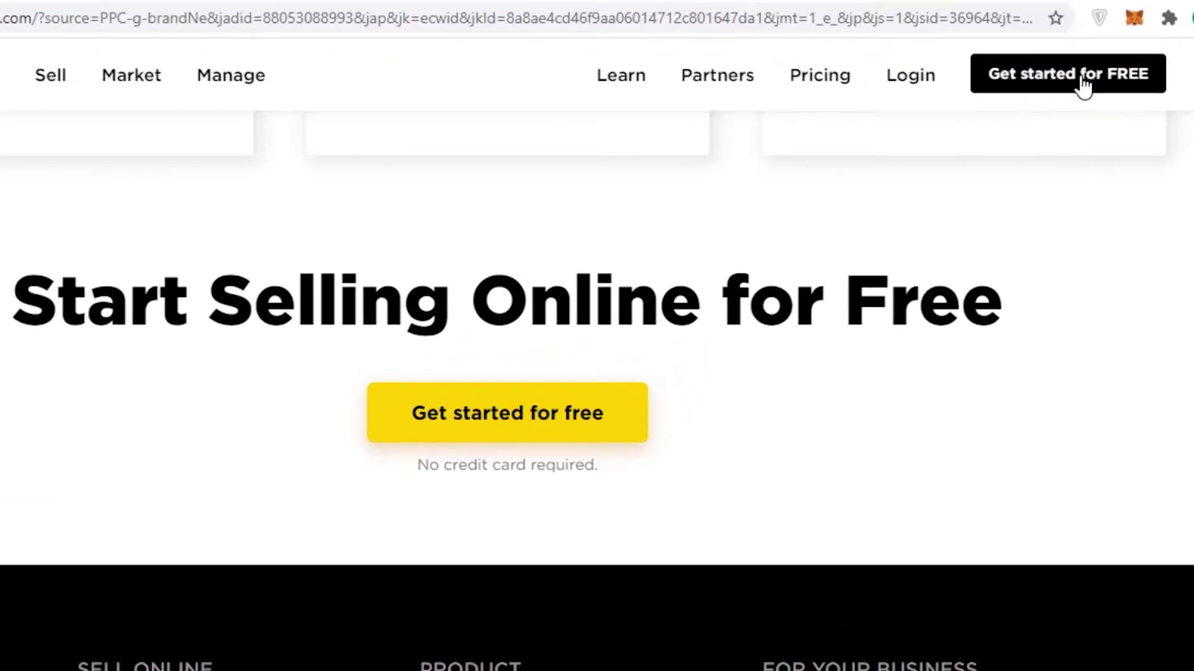
# Open the free account sign-up page and review its registration fields and the Apple, Facebook and Google sign-up options.
pyautogui.click(1082, 76)
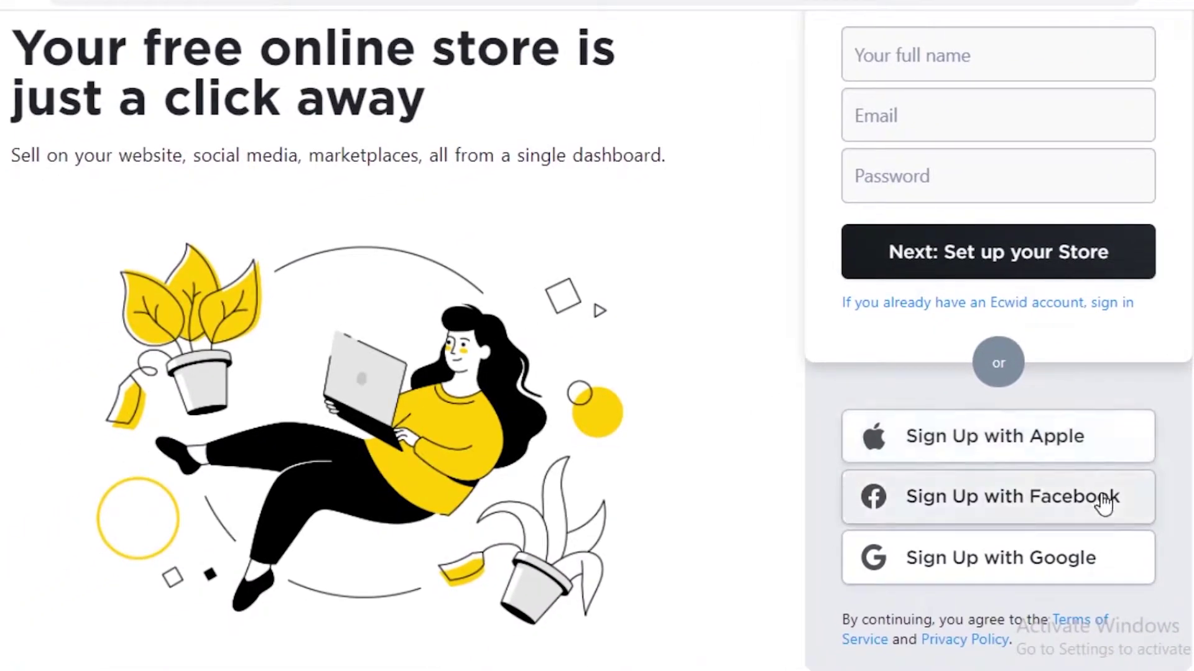
pyautogui.scroll(2, 864, 228)
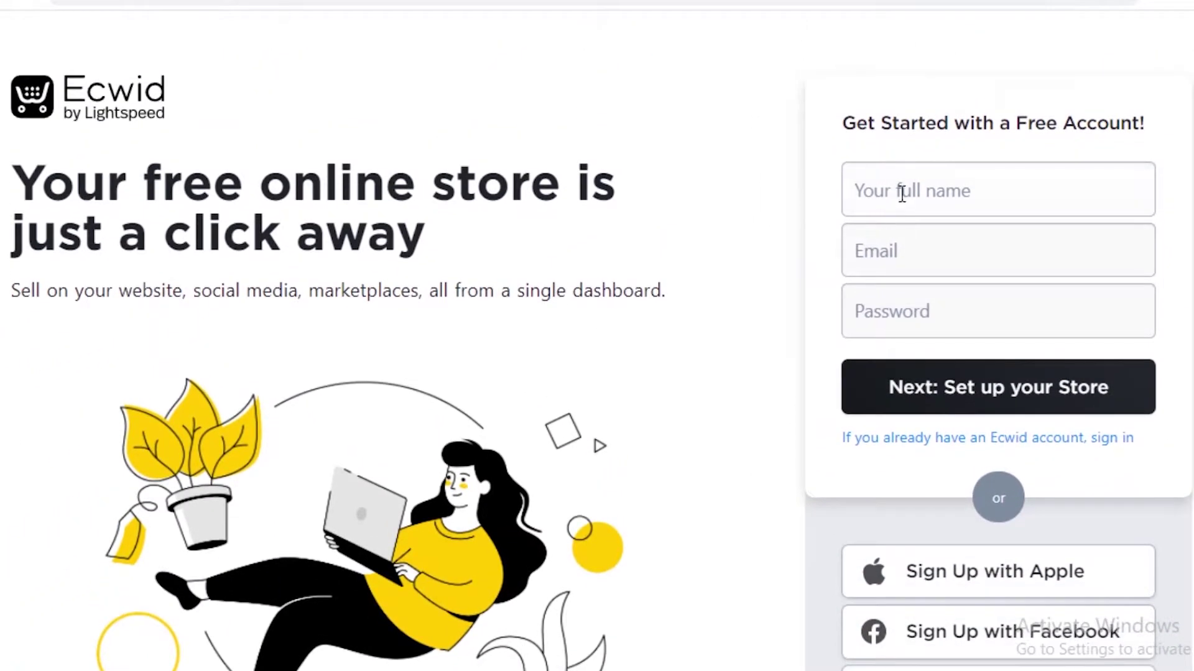
pyautogui.scroll(-2, 899, 204)
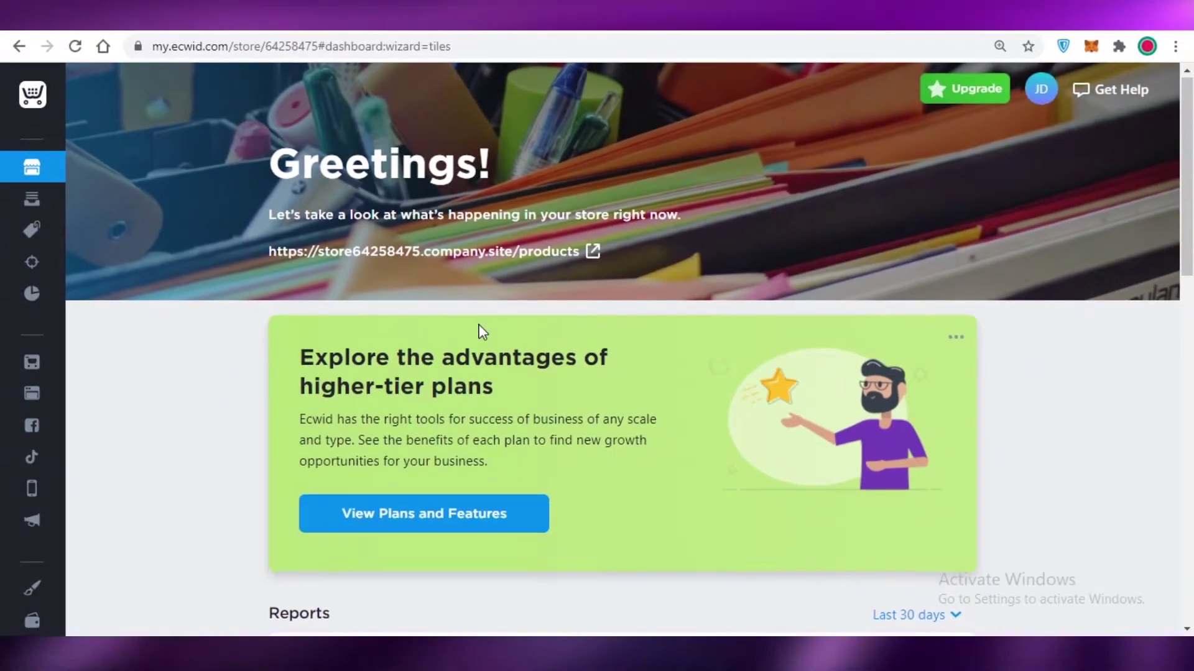
# Examine the store dashboard's reports on visitors, carts, checkouts and orders, plus the abandoned carts and recommended reading sections.
pyautogui.scroll(-15, 480, 333)
pyautogui.scroll(15, 1113, 320)
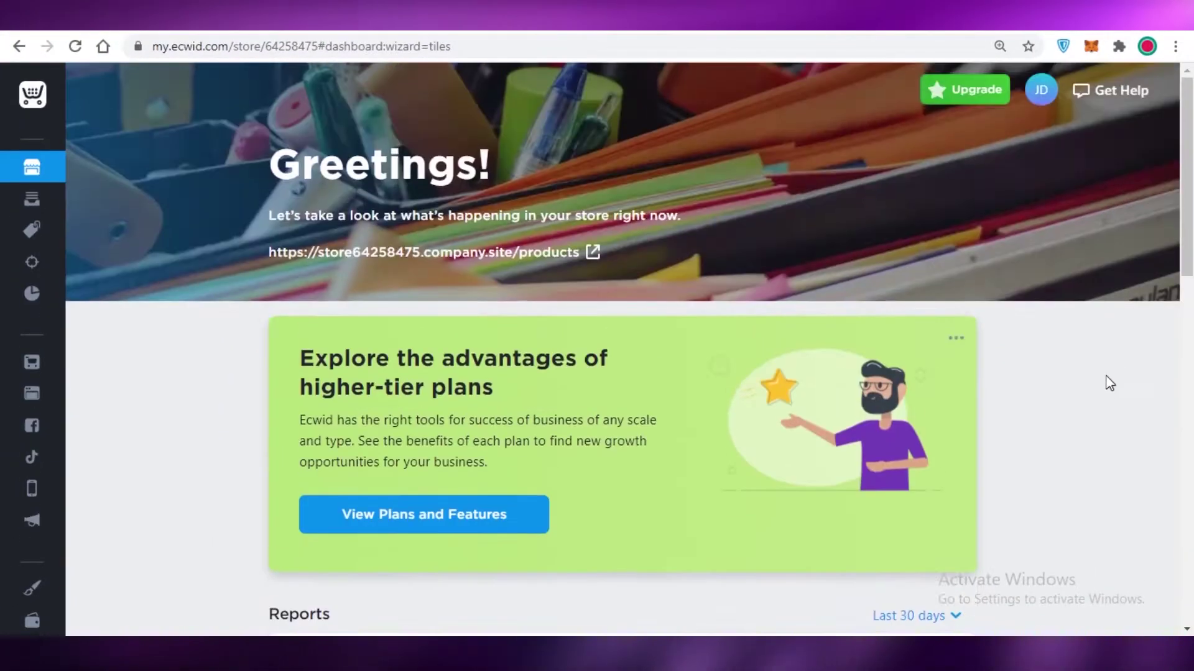
pyautogui.scroll(-8, 1066, 389)
pyautogui.scroll(3, 1053, 392)
pyautogui.scroll(-8, 1055, 392)
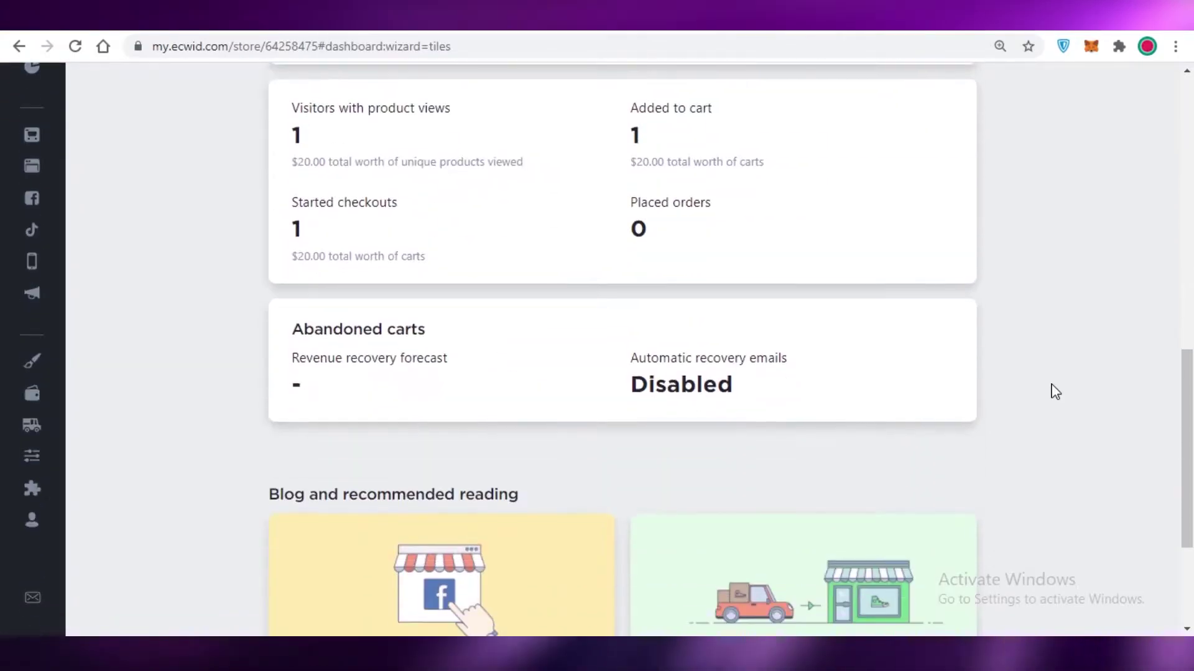
pyautogui.scroll(-3, 1007, 398)
pyautogui.scroll(-1, 756, 215)
pyautogui.scroll(4, 758, 212)
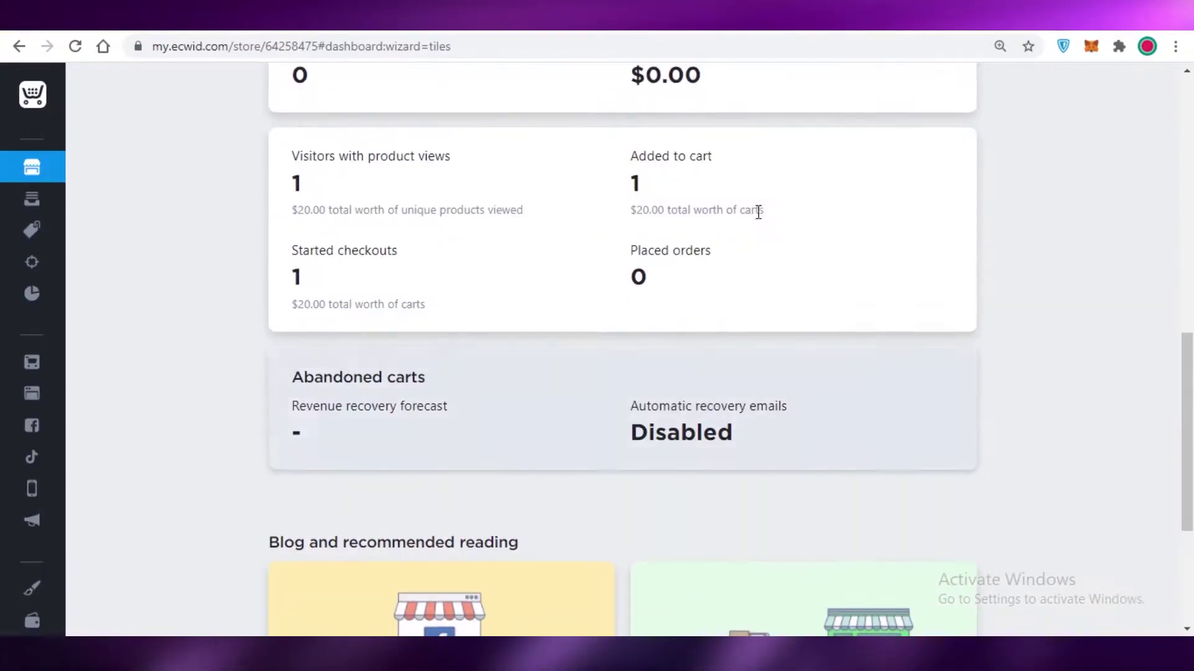
pyautogui.scroll(8, 399, 379)
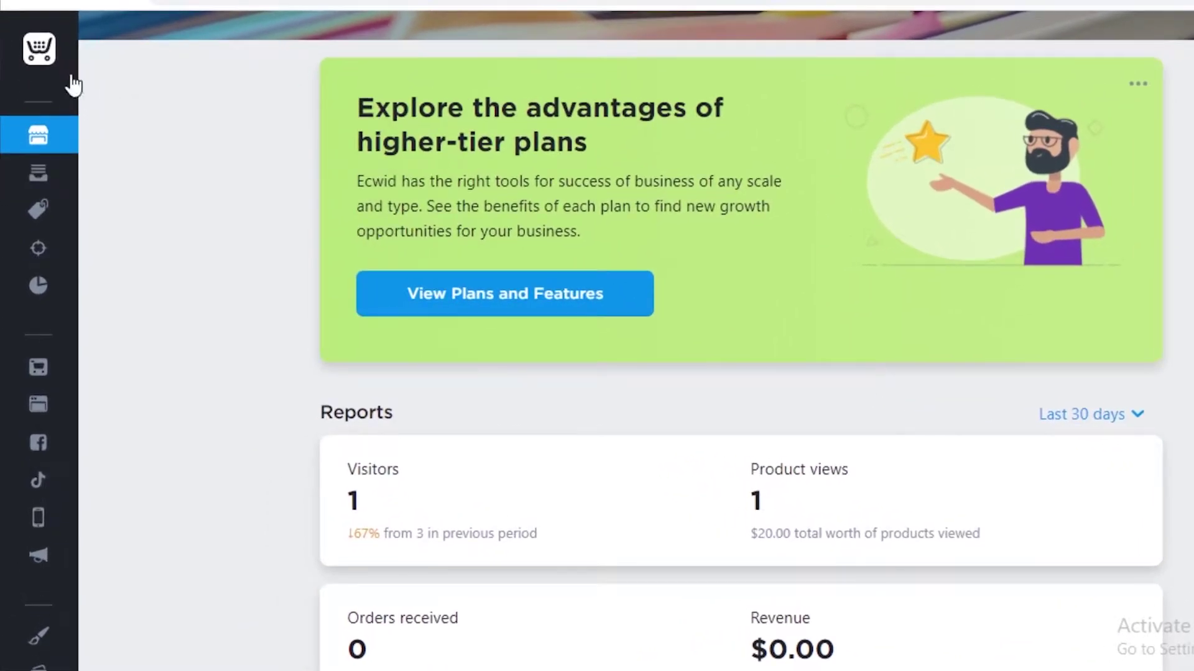
# Look over the My Sales and Catalog options and review the sales channels on the Sell Everywhere page.
pyautogui.moveTo(29, 589)
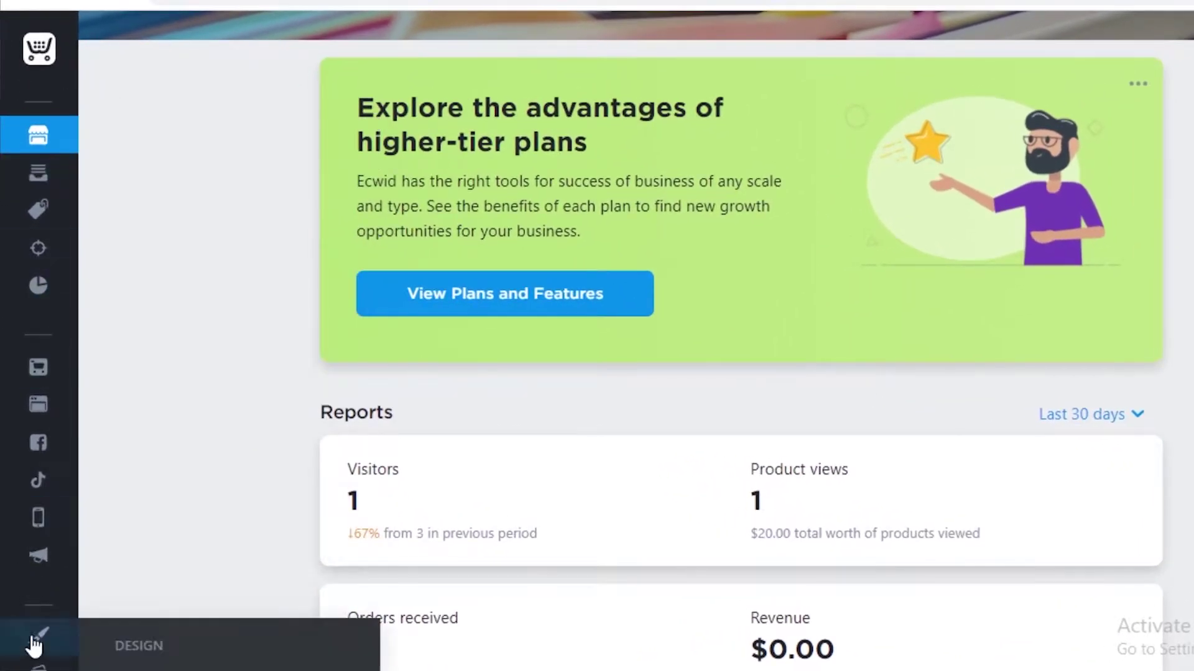
pyautogui.moveTo(45, 182)
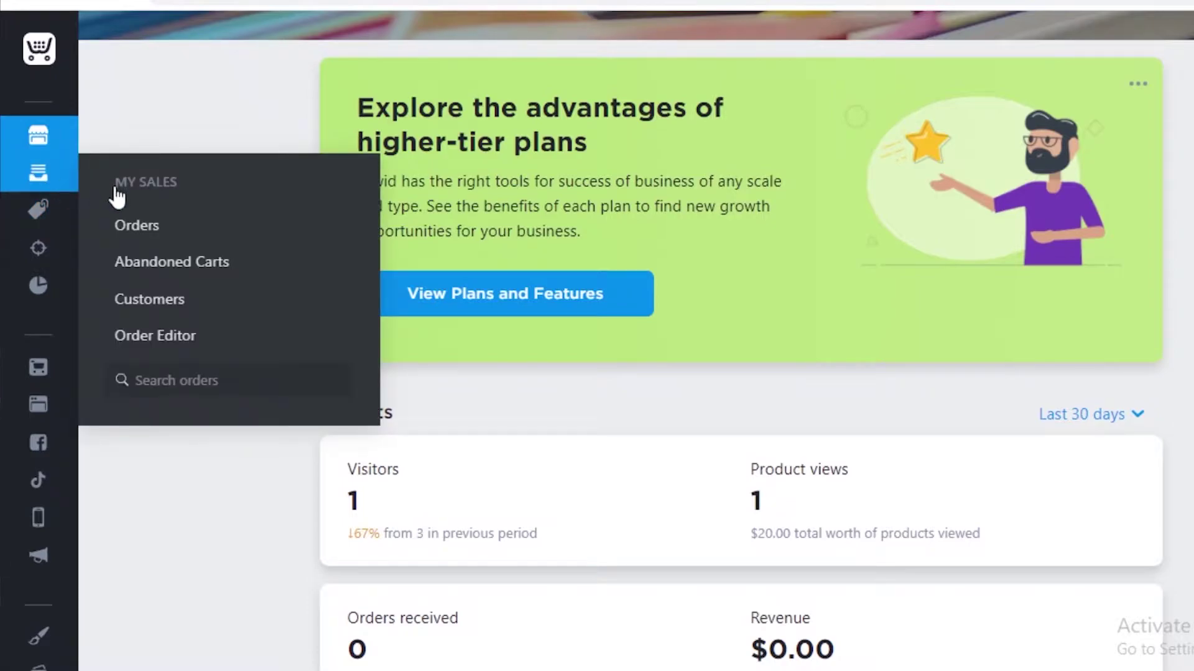
pyautogui.moveTo(44, 210)
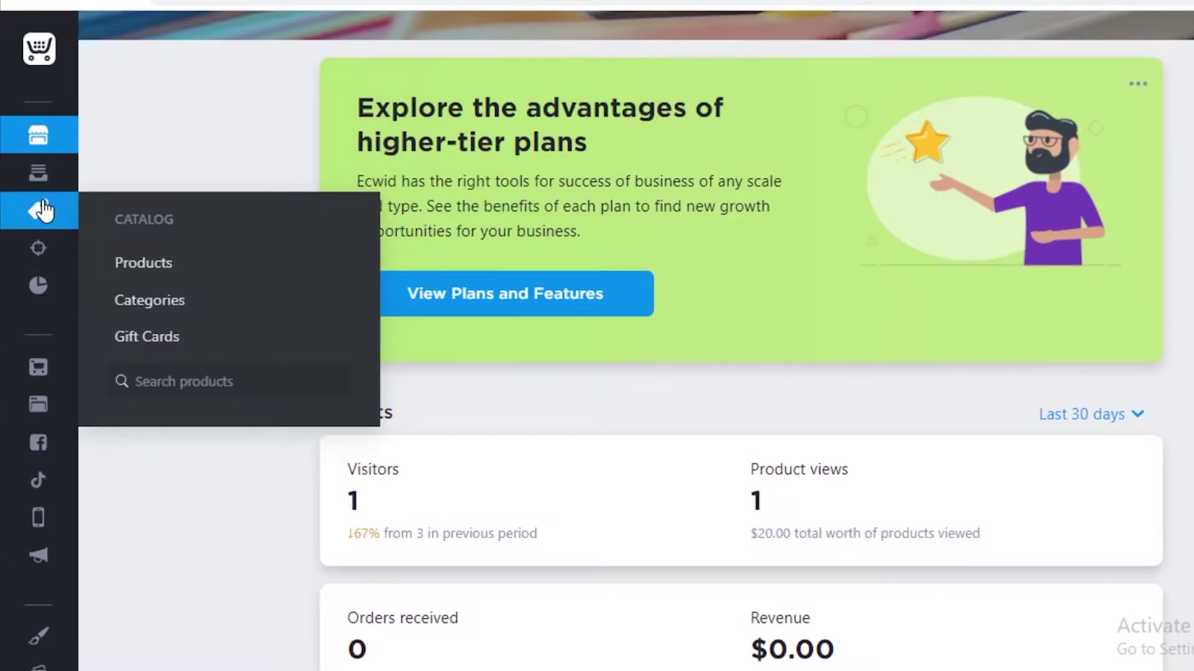
pyautogui.moveTo(37, 256)
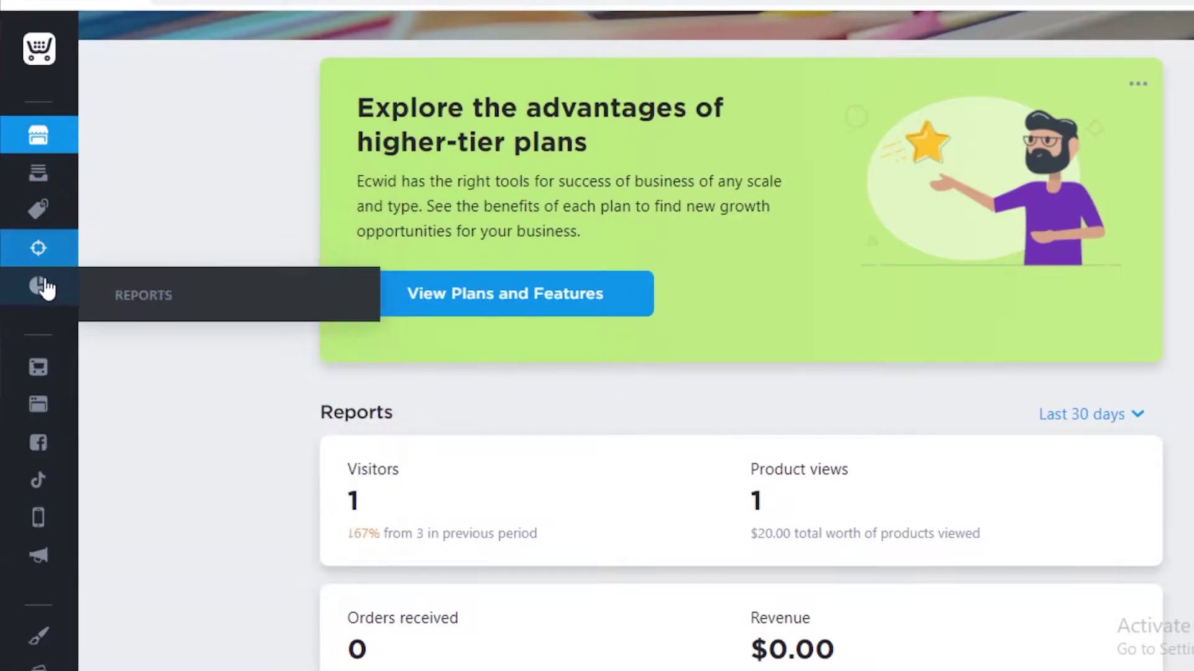
pyautogui.click(50, 371)
pyautogui.scroll(-5, 230, 267)
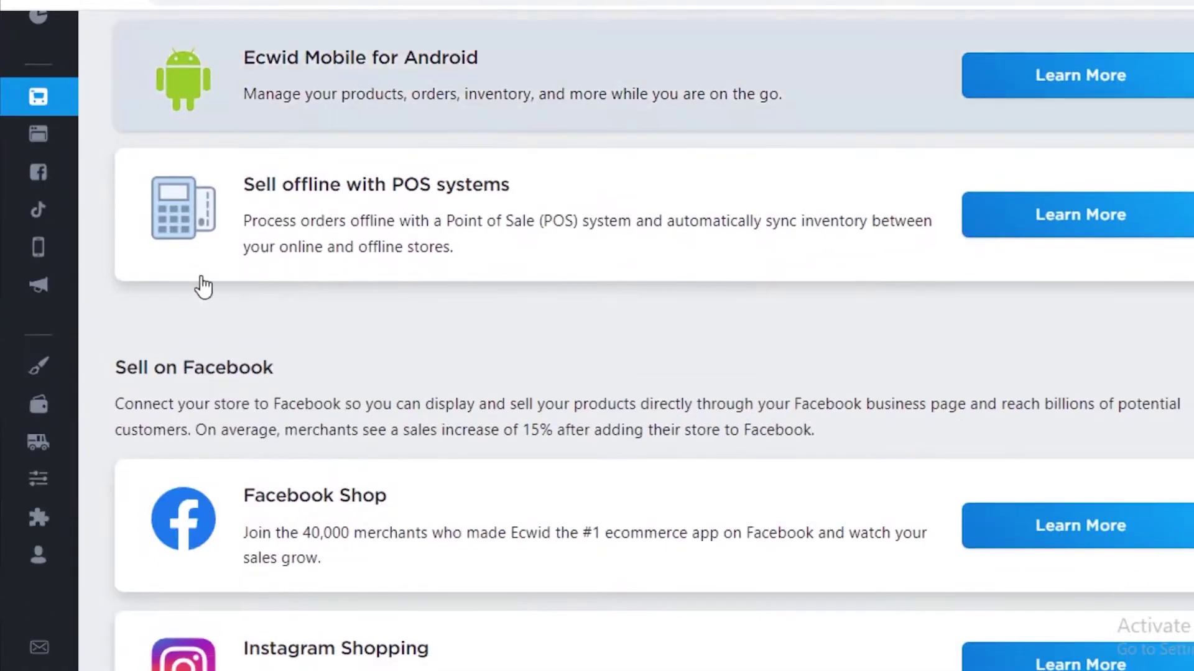
pyautogui.scroll(5, 749, 76)
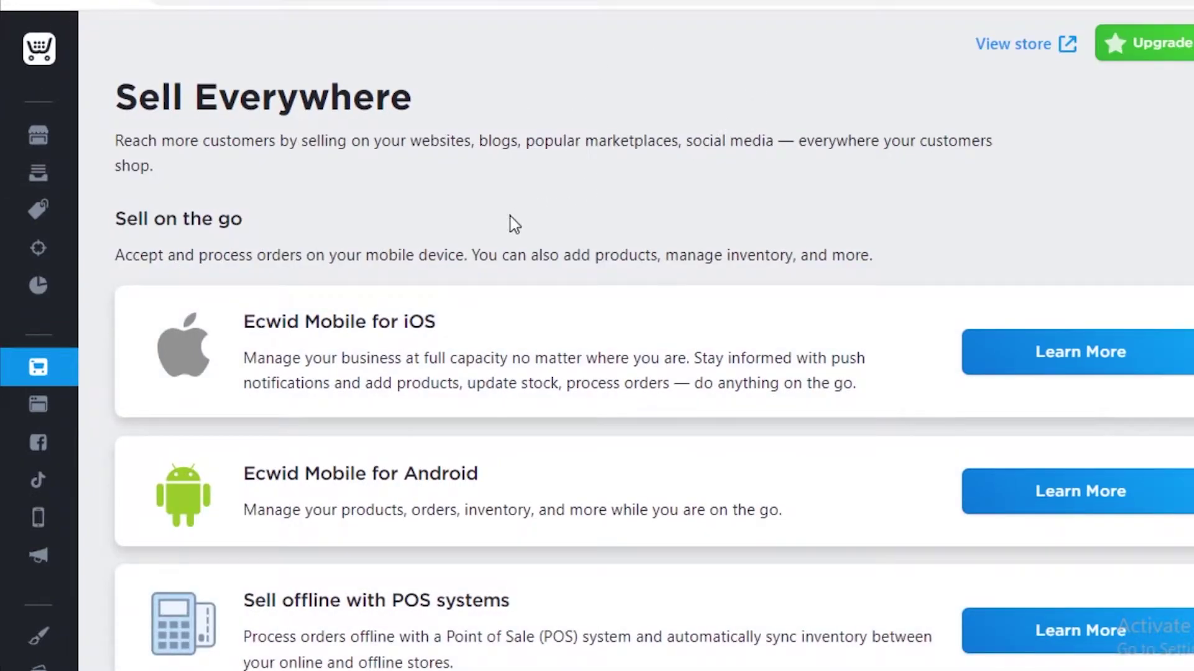
# Check the Website and Facebook & Instagram options and review the page for the store's mobile app.
pyautogui.moveTo(32, 407)
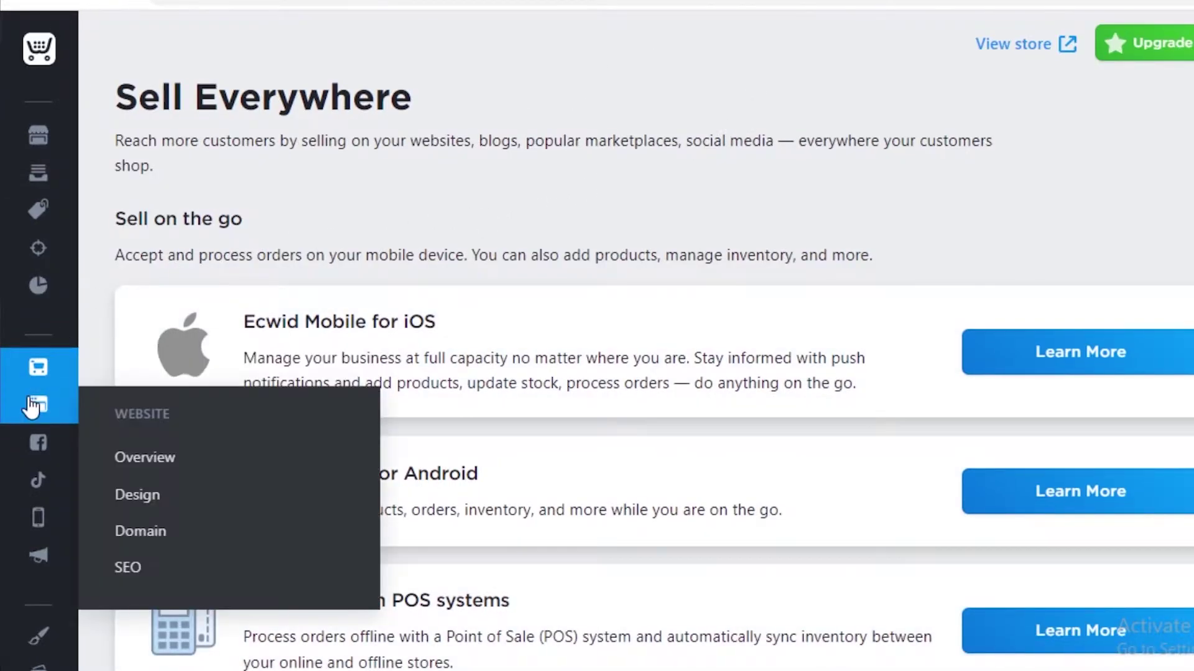
pyautogui.moveTo(32, 455)
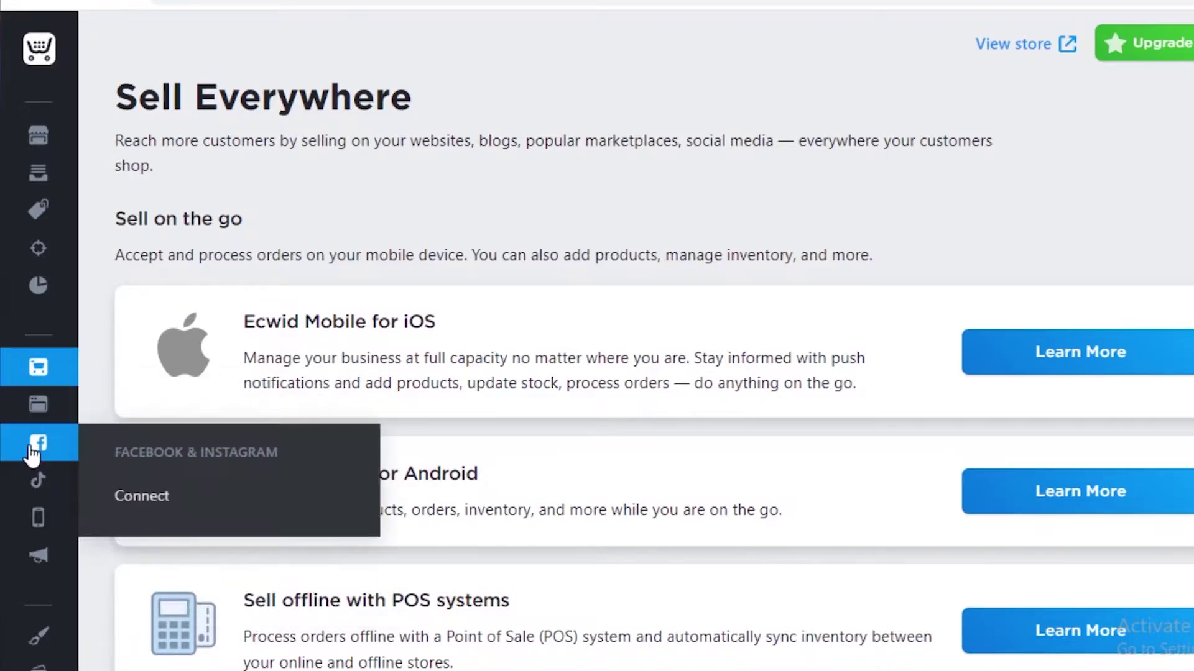
pyautogui.click(38, 526)
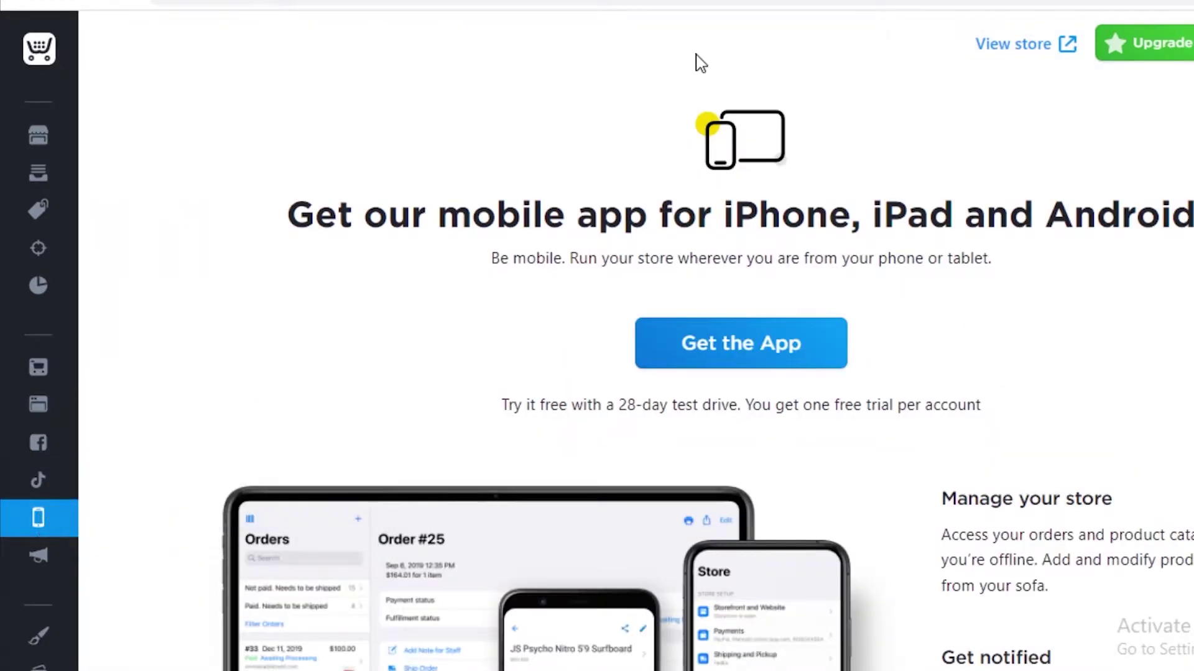
pyautogui.scroll(-5, 637, 148)
pyautogui.scroll(5, 560, 234)
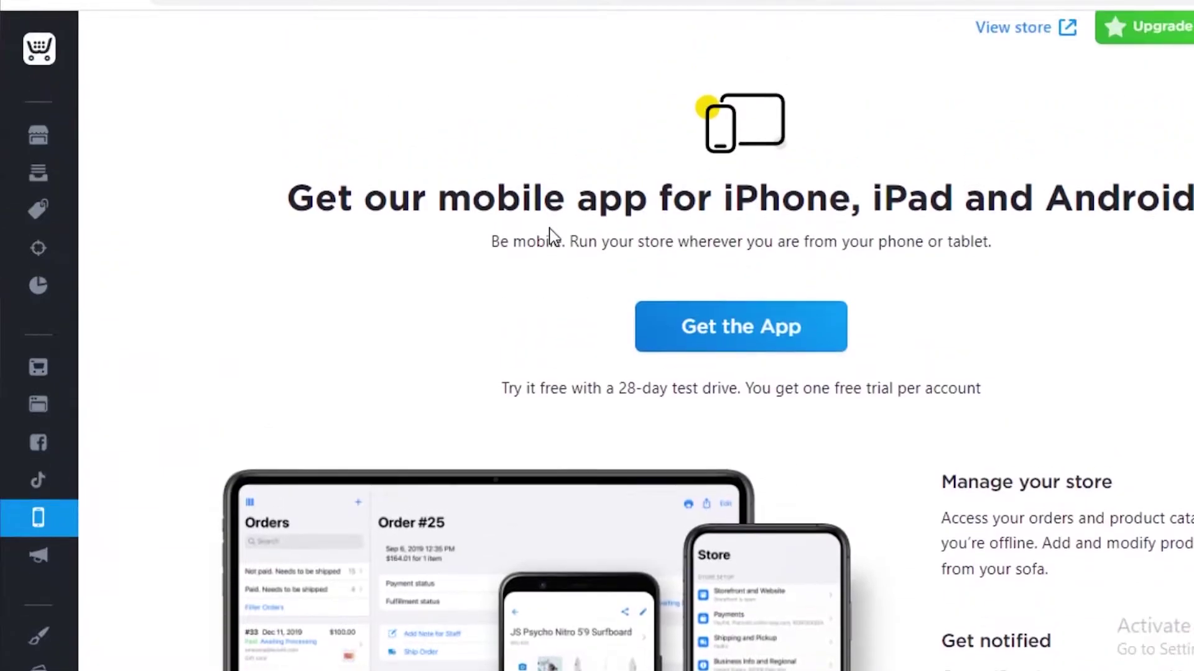
# Look over the Other Channels, Settings and My Profile options, and return to the store dashboard.
pyautogui.moveTo(39, 560)
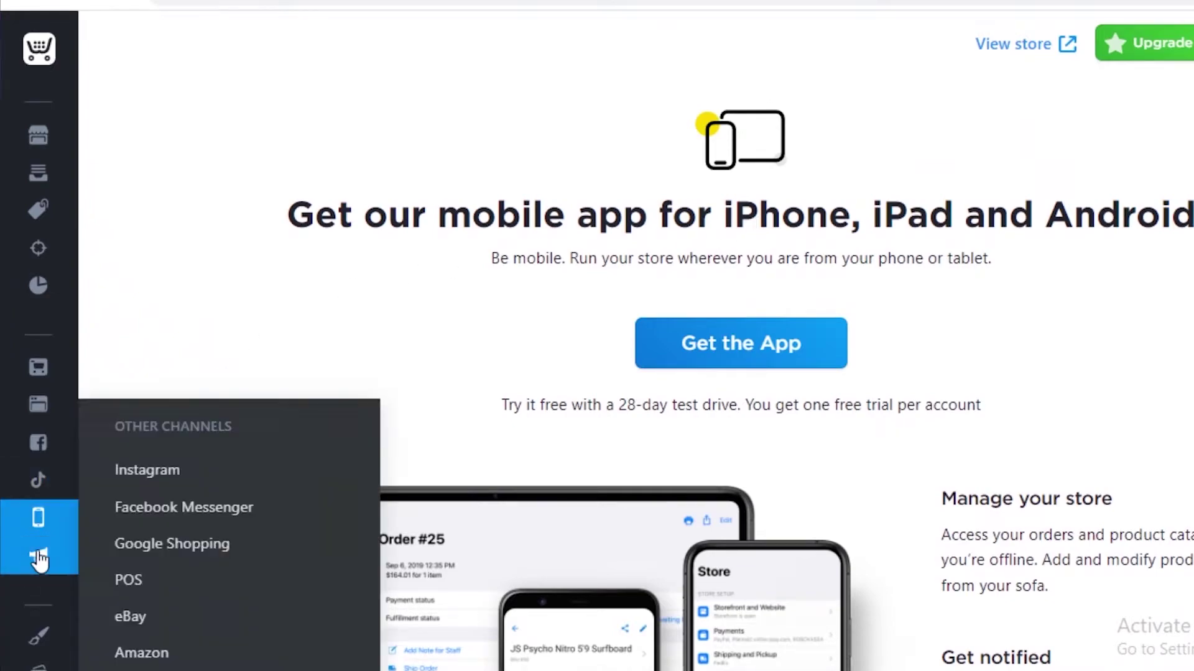
pyautogui.scroll(-5, 56, 560)
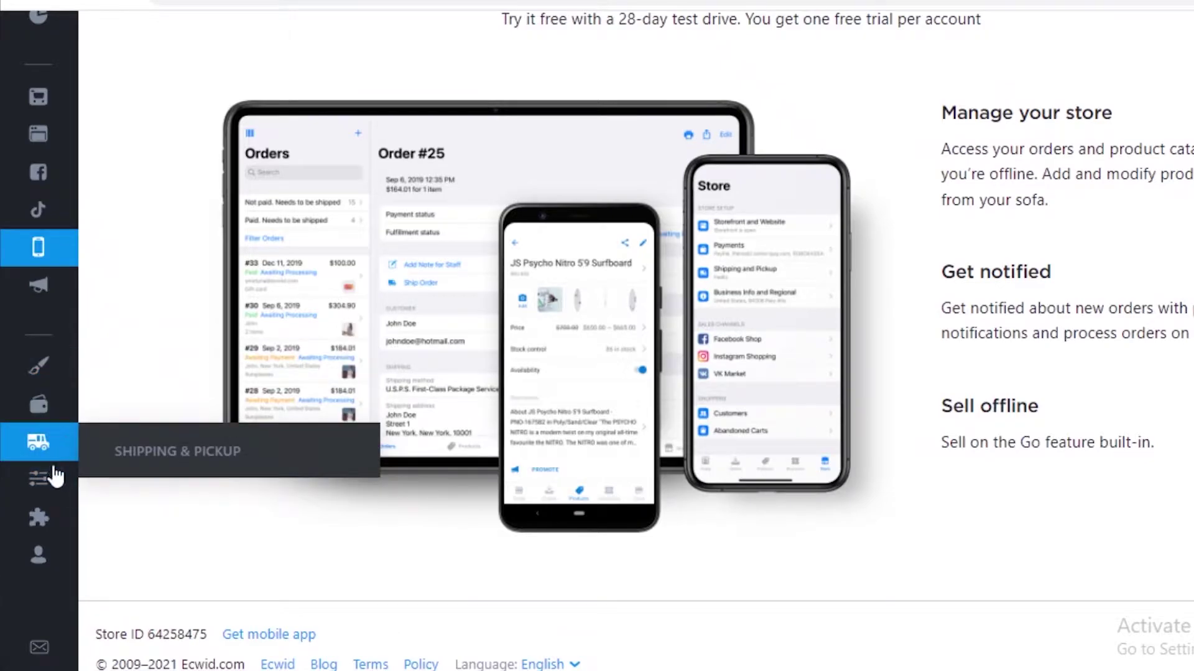
pyautogui.moveTo(50, 486)
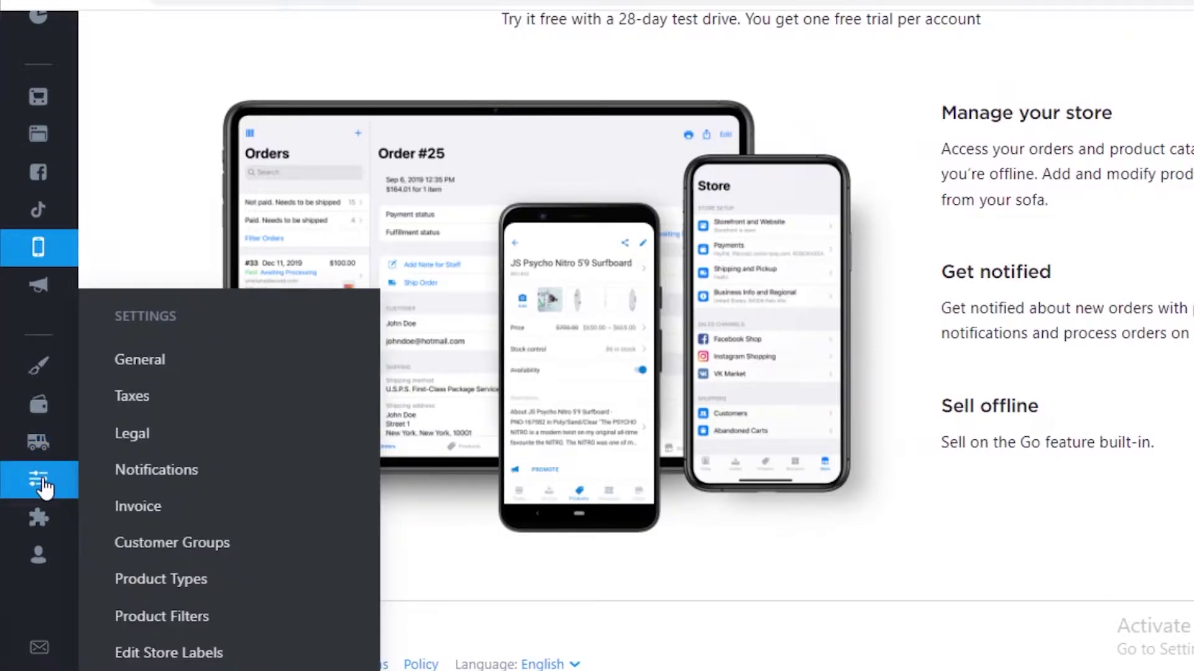
pyautogui.moveTo(31, 530)
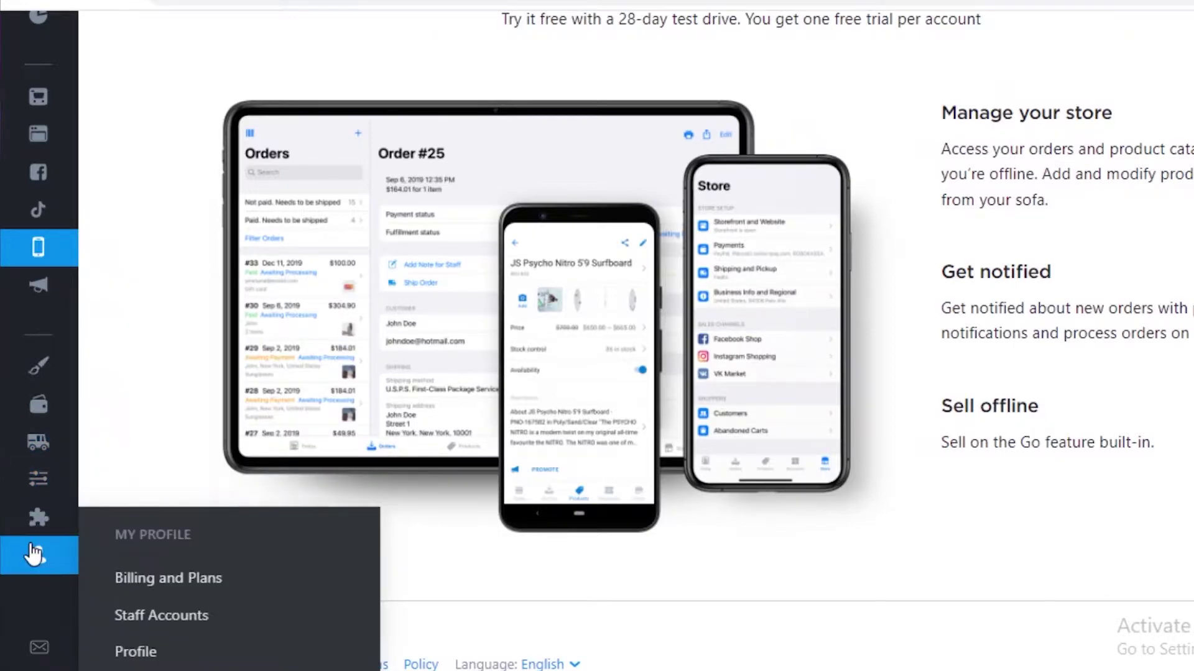
pyautogui.scroll(6, 93, 213)
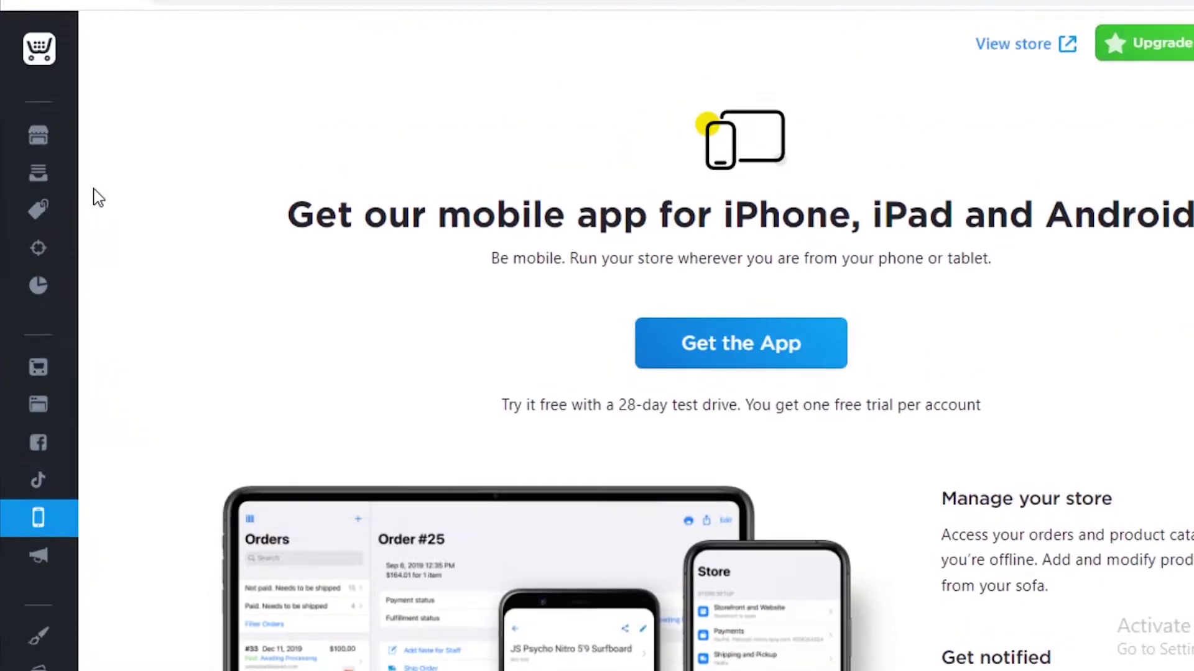
pyautogui.click(62, 141)
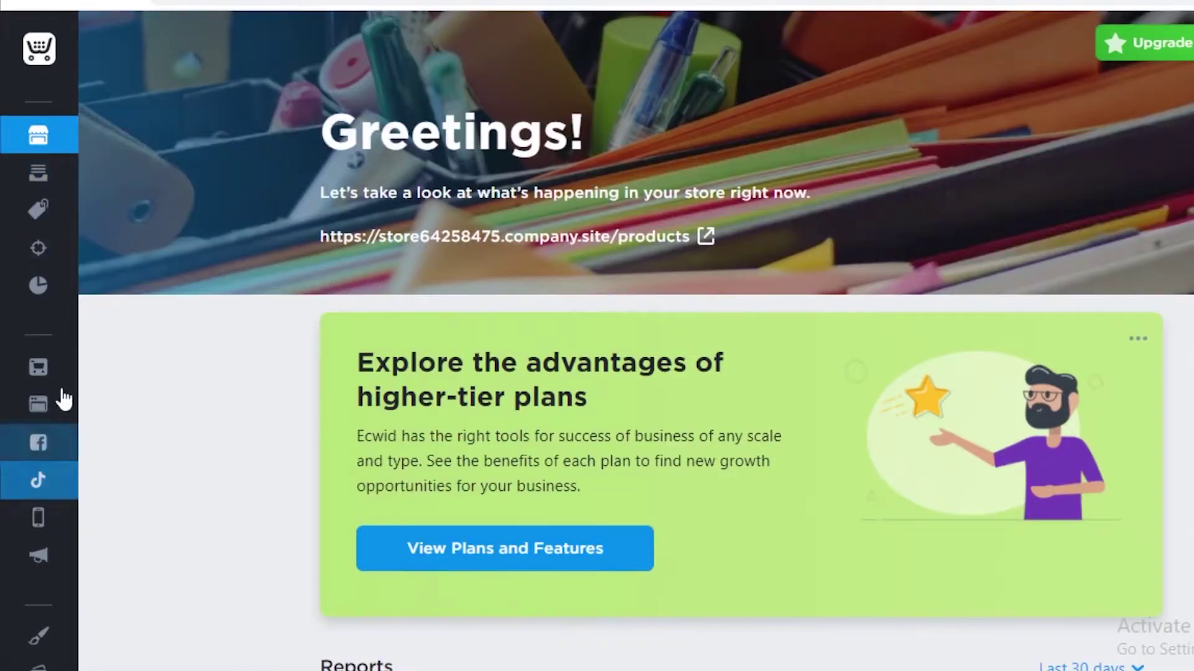
# Open the store's design settings and review the image size, aspect ratio and product card layout options.
pyautogui.moveTo(40, 440)
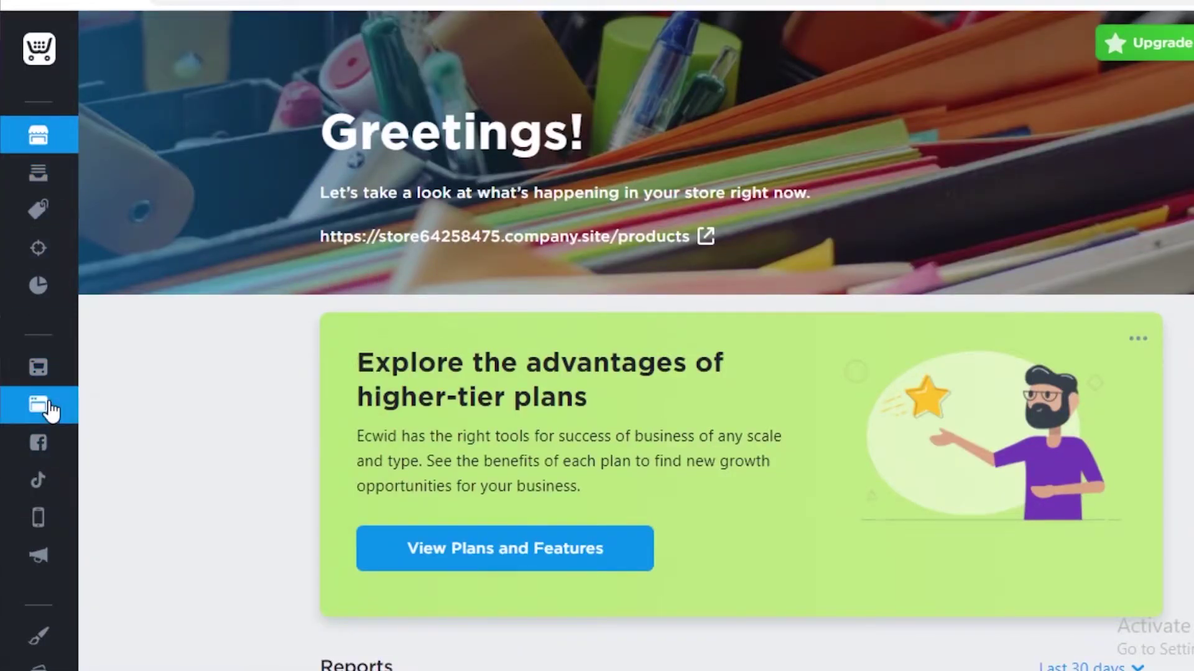
pyautogui.scroll(-3, 38, 435)
pyautogui.click(36, 446)
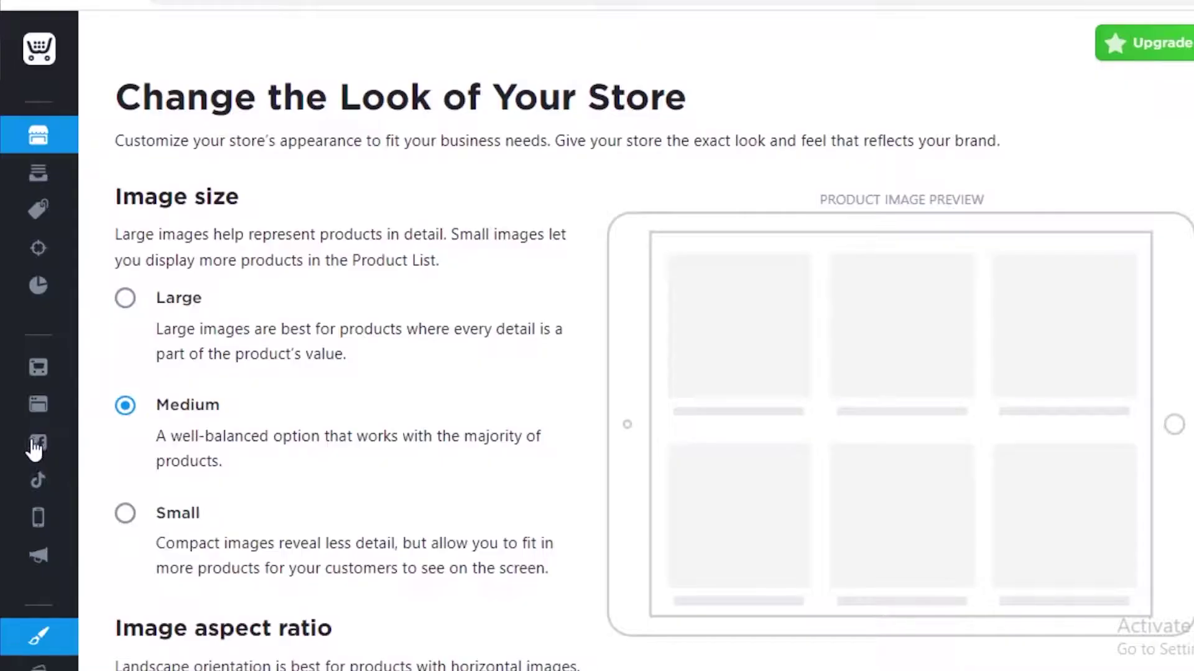
pyautogui.scroll(-7, 1039, 192)
pyautogui.scroll(-15, 479, 323)
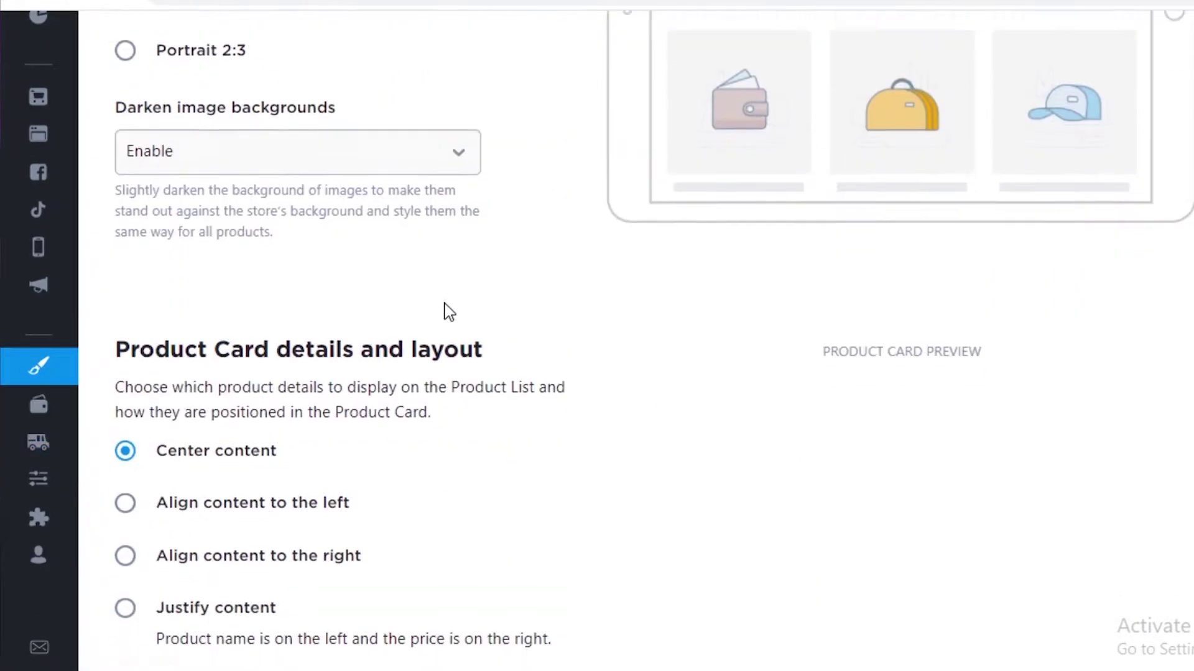
pyautogui.scroll(-17, 519, 267)
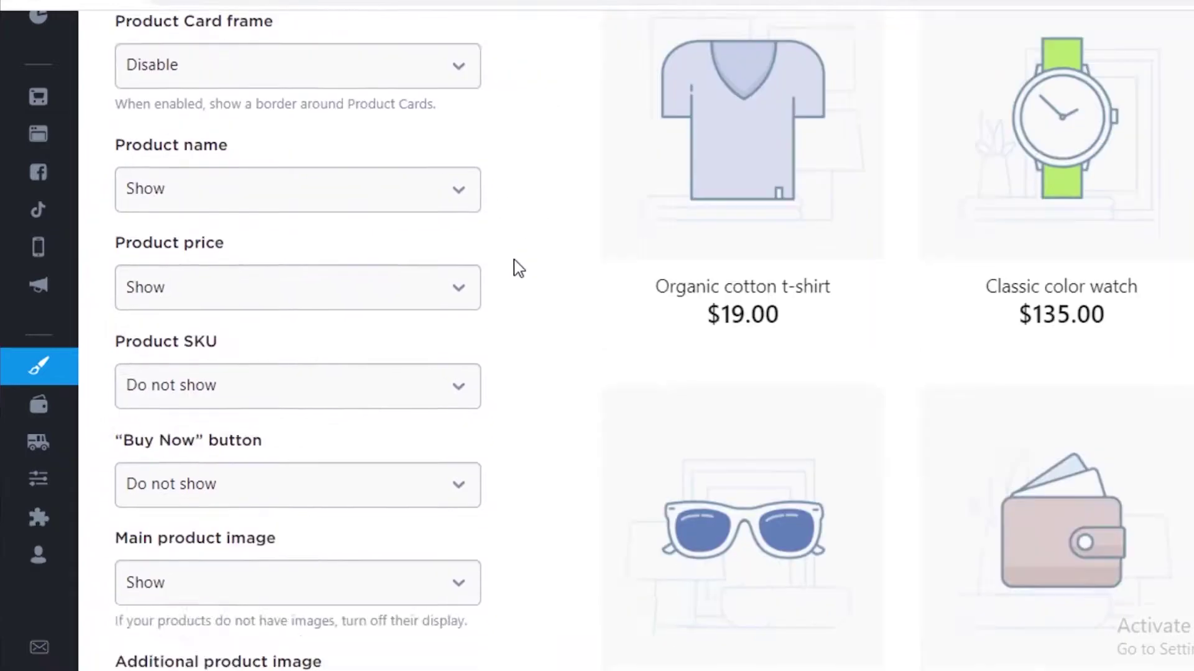
pyautogui.scroll(20, 55, 187)
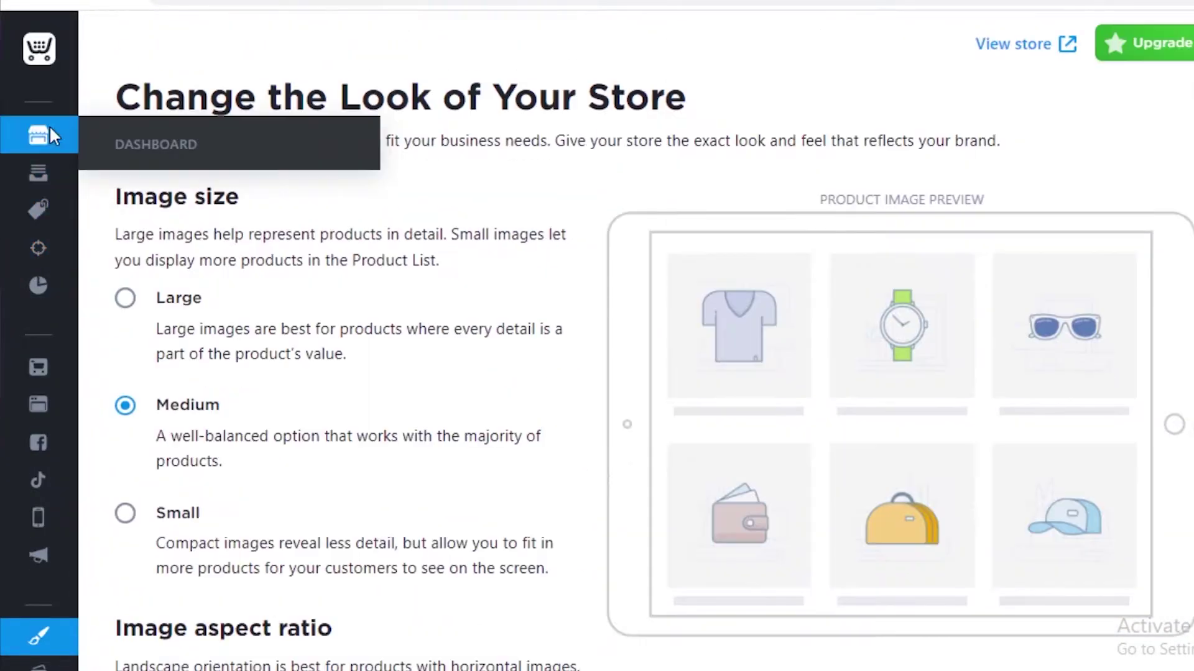
# Return to the store dashboard and look through it down to the blog and recommended reading section.
pyautogui.click(39, 134)
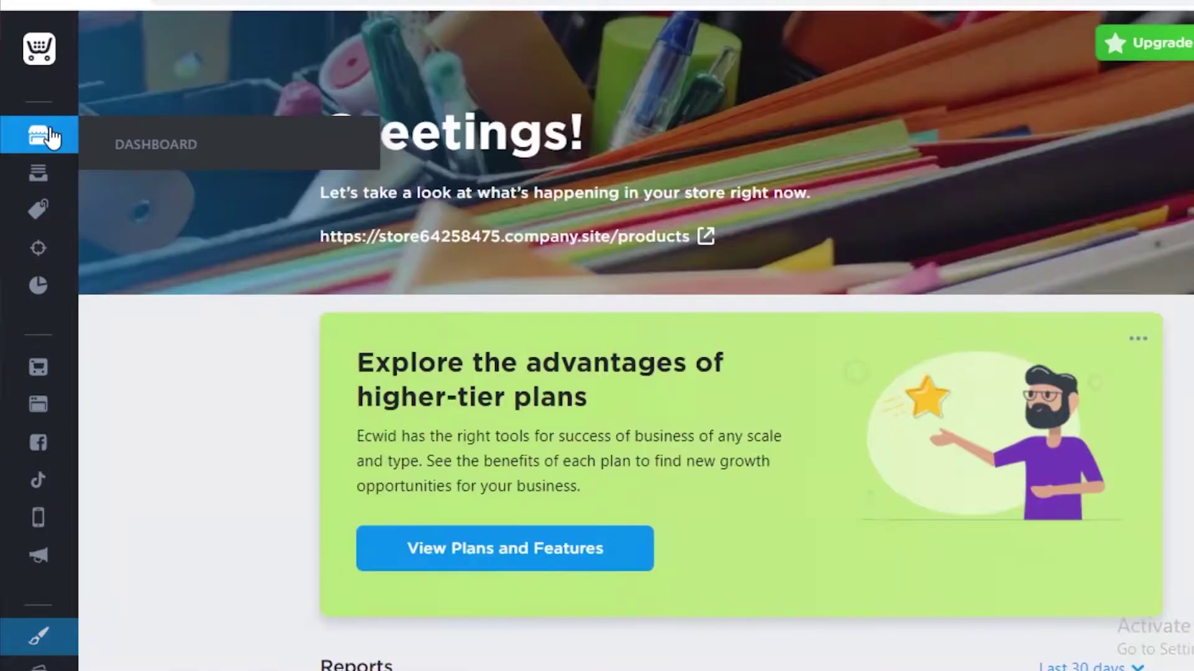
pyautogui.scroll(-15, 848, 207)
pyautogui.scroll(-4, 857, 212)
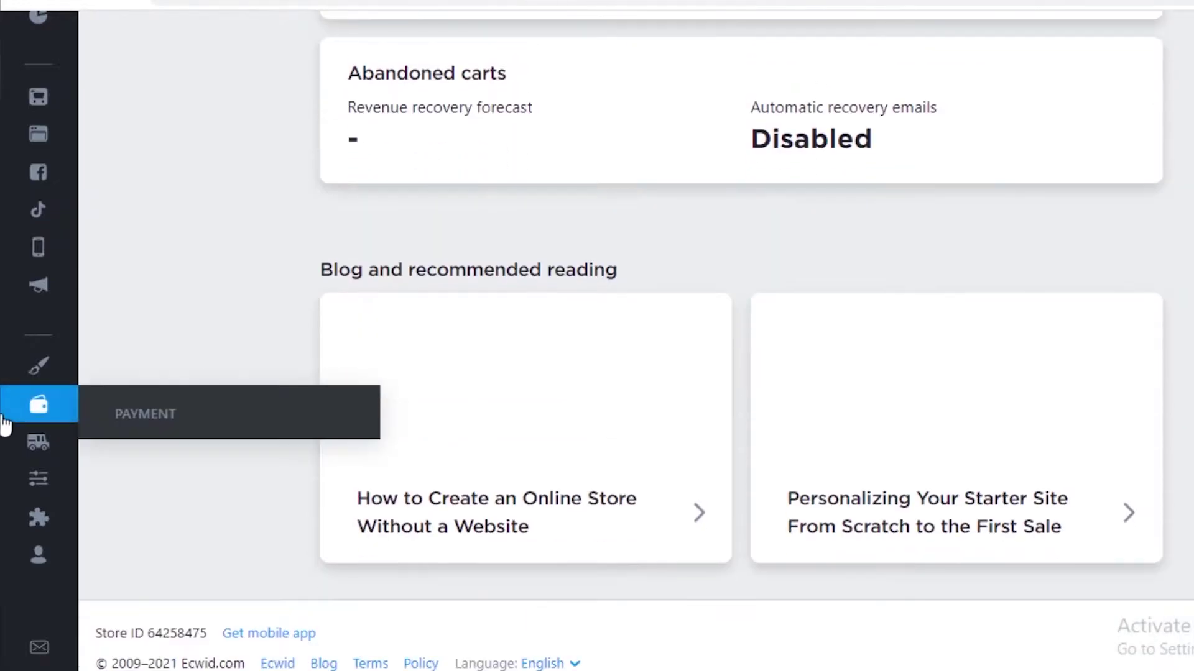
# Review the Local Delivery and Self Pickup options under Shipping & Pickup, and return to the store's design settings.
pyautogui.moveTo(43, 140)
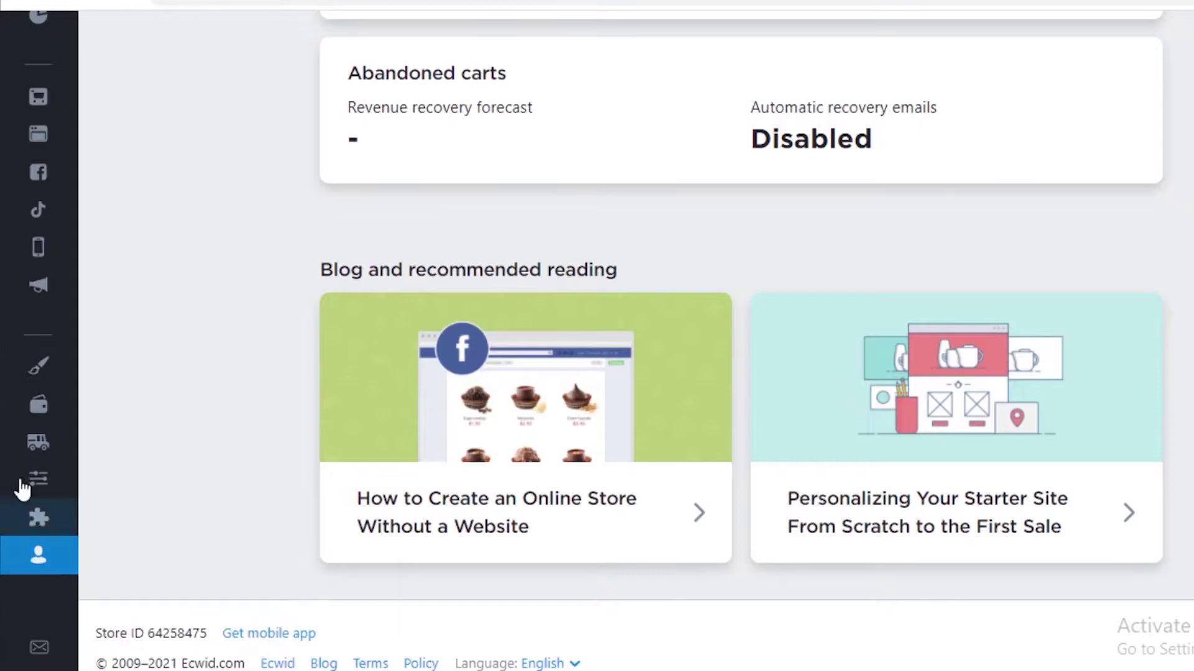
pyautogui.click(38, 442)
pyautogui.scroll(-4, 670, 339)
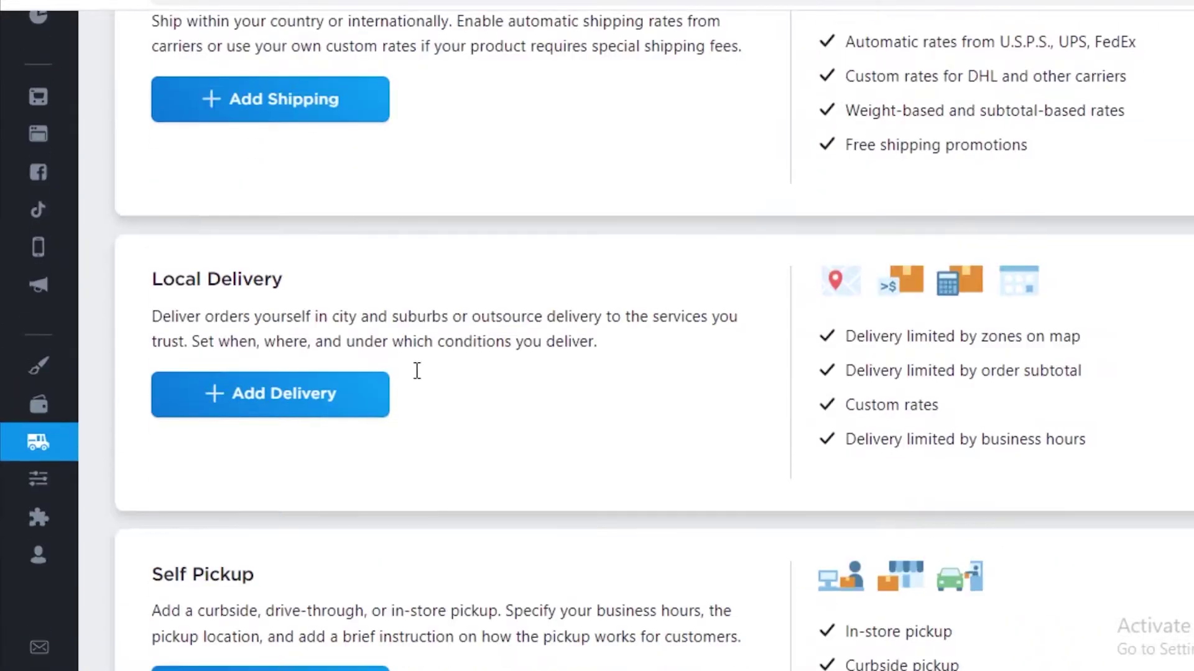
pyautogui.scroll(-4, 670, 339)
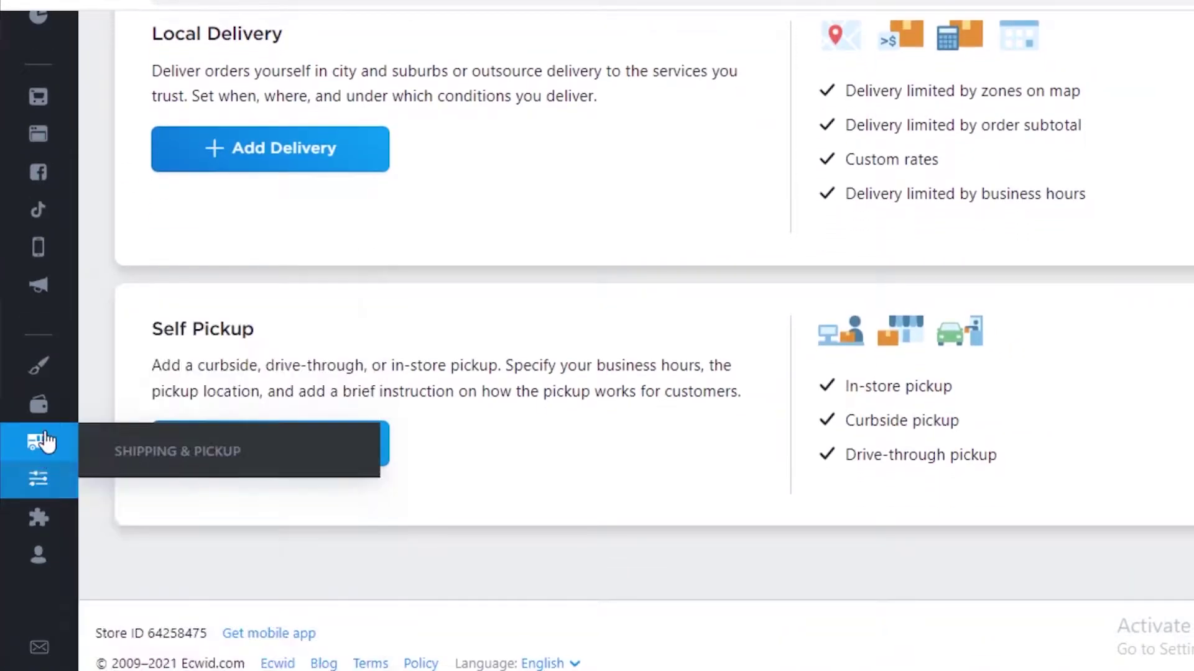
pyautogui.click(41, 382)
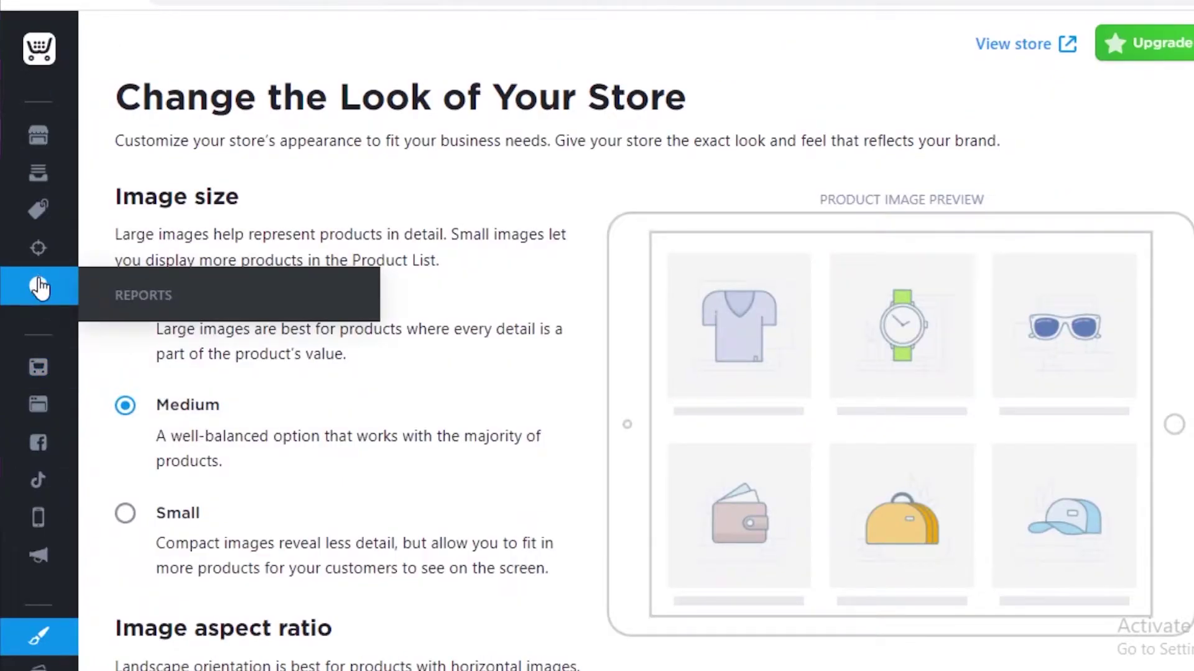
# Open the product catalog and start adding a new product.
pyautogui.moveTo(34, 181)
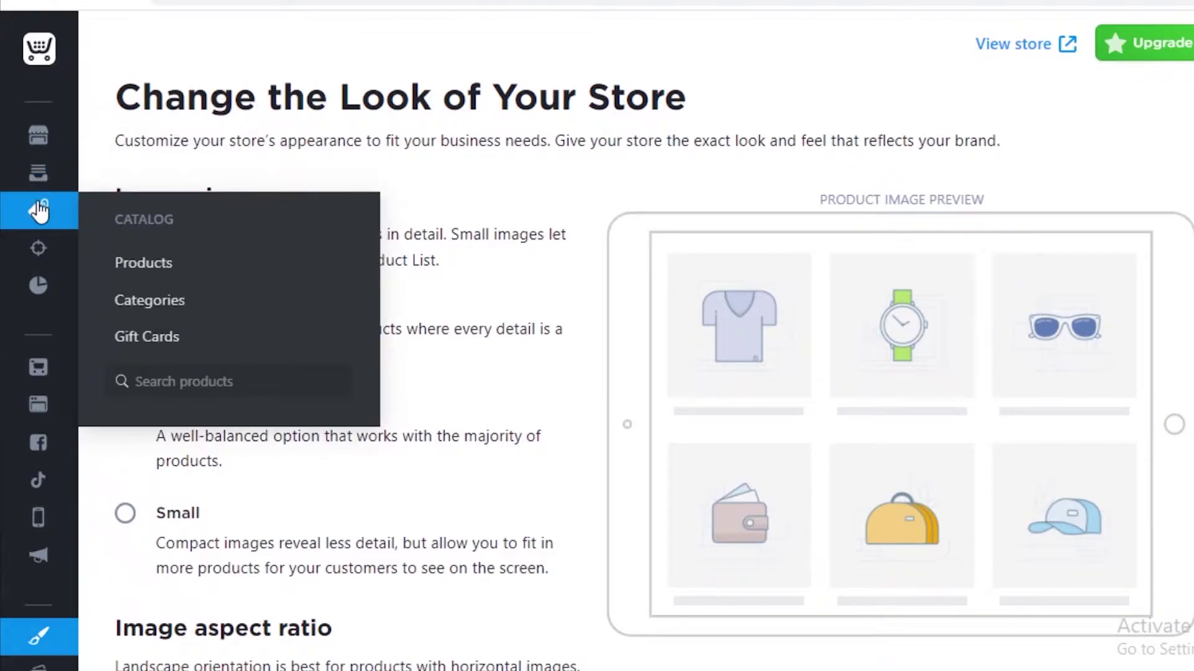
pyautogui.click(39, 211)
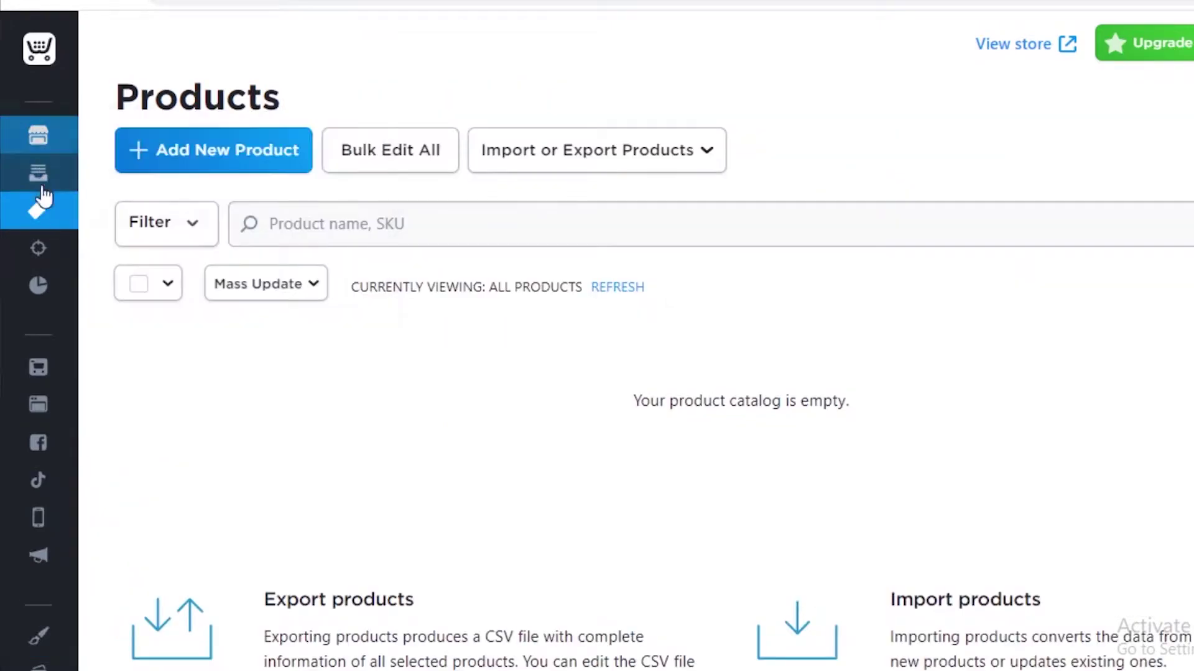
pyautogui.click(216, 165)
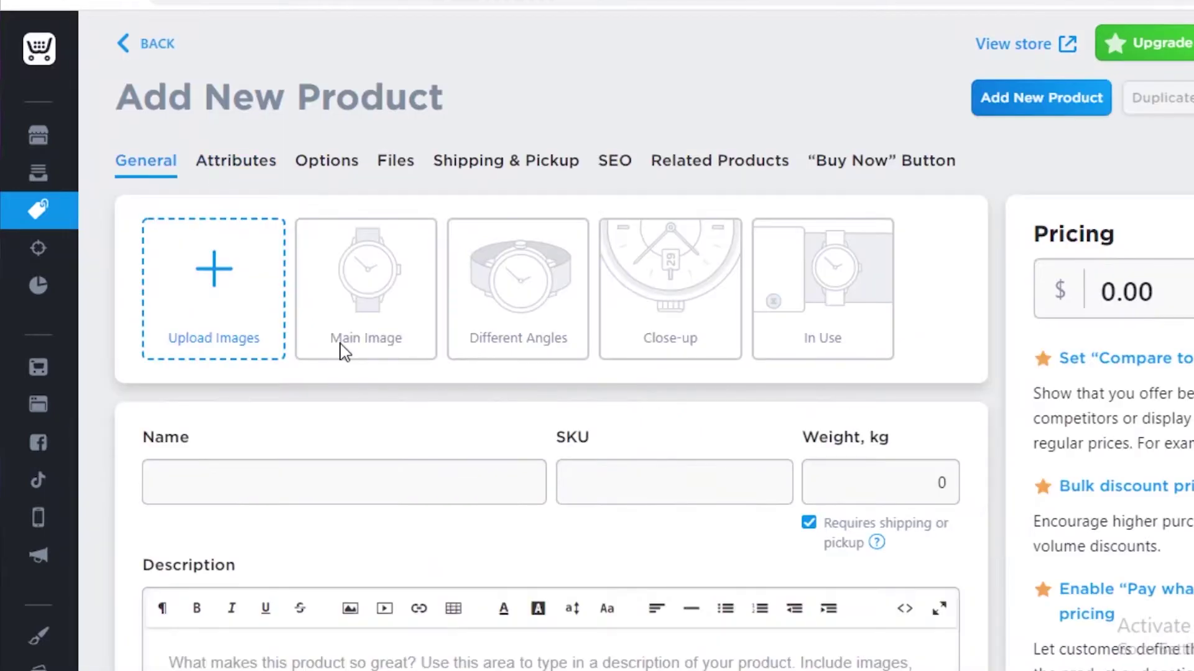
pyautogui.scroll(-2, 725, 286)
pyautogui.scroll(2, 400, 389)
# Name the product NFT, set its SKU to 1252, and turn off the shipping or pickup requirement.
pyautogui.click(305, 479)
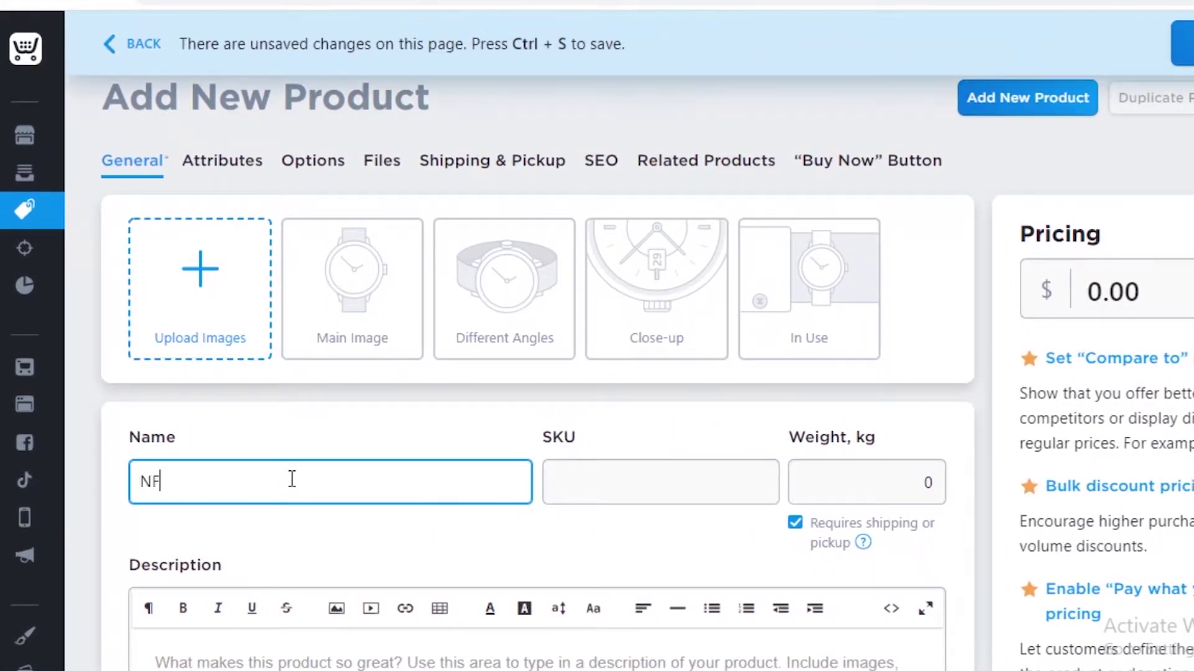
pyautogui.click(554, 478)
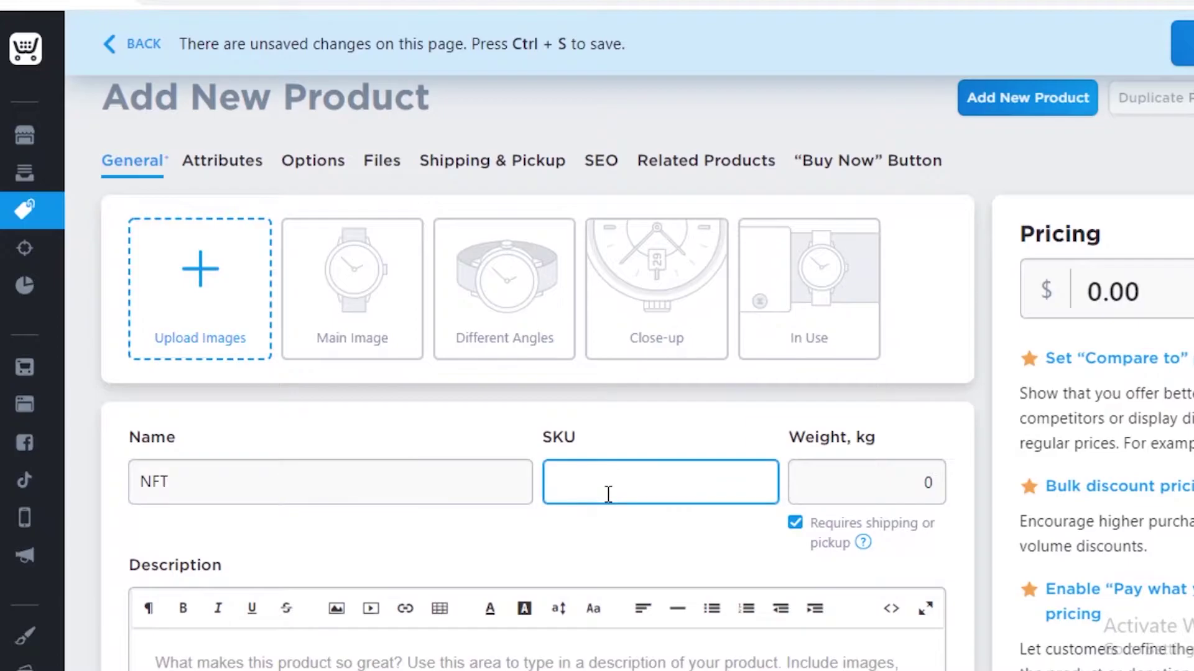
pyautogui.click(838, 481)
pyautogui.write('1252')
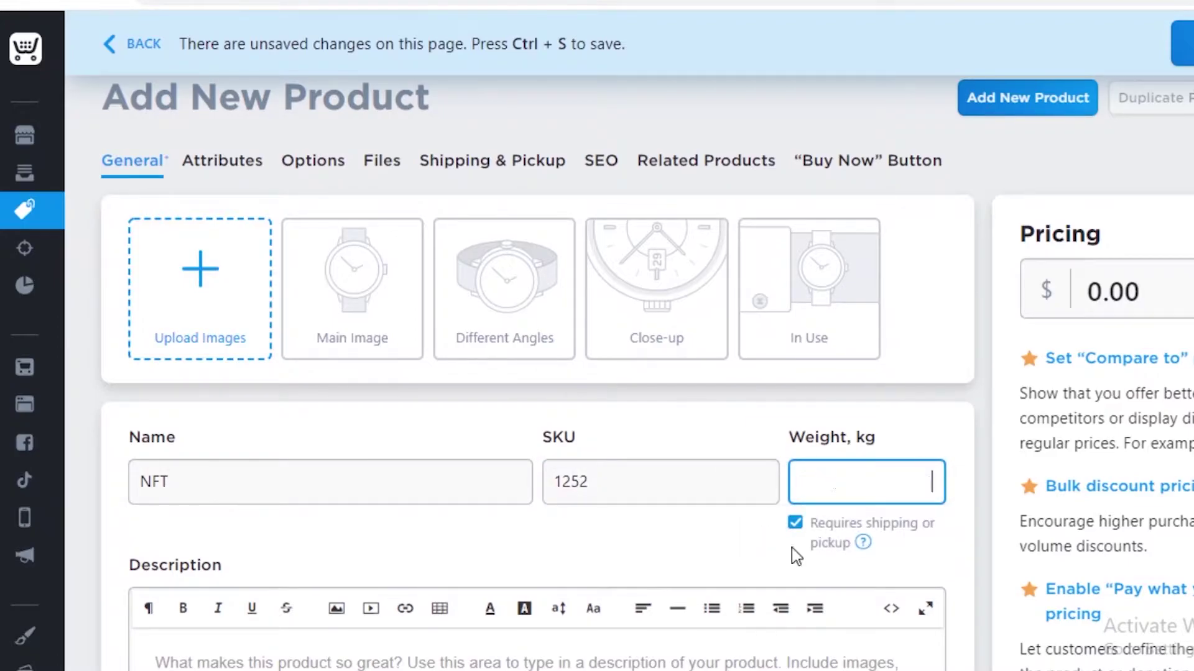
pyautogui.scroll(-3, 770, 485)
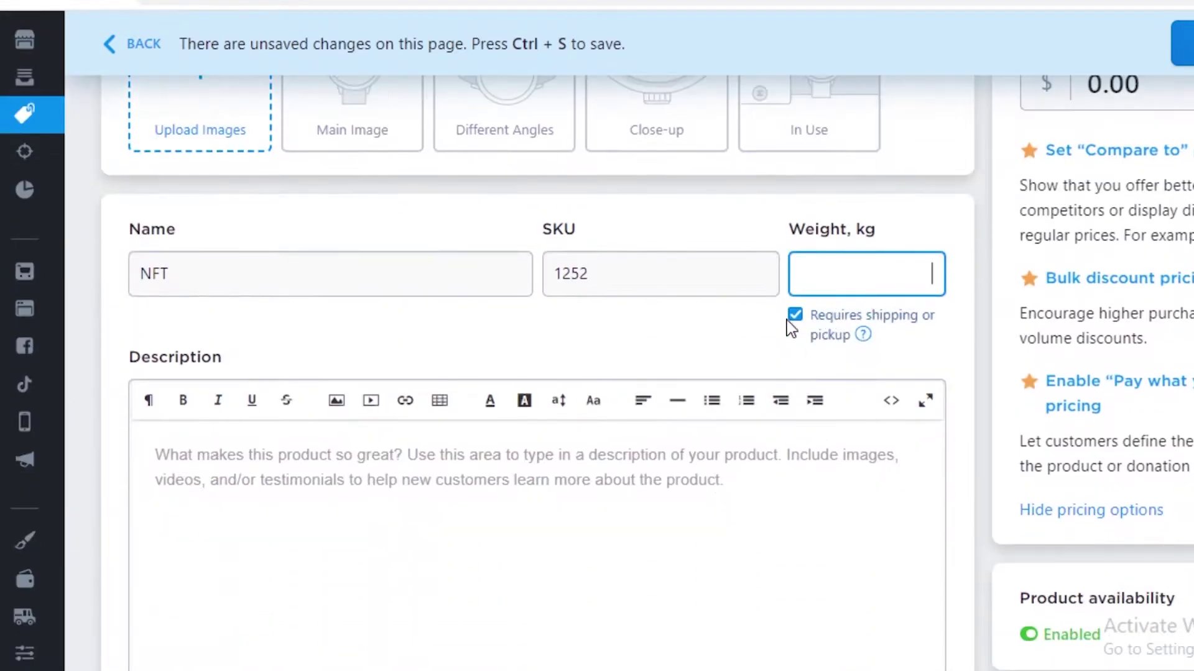
pyautogui.click(795, 317)
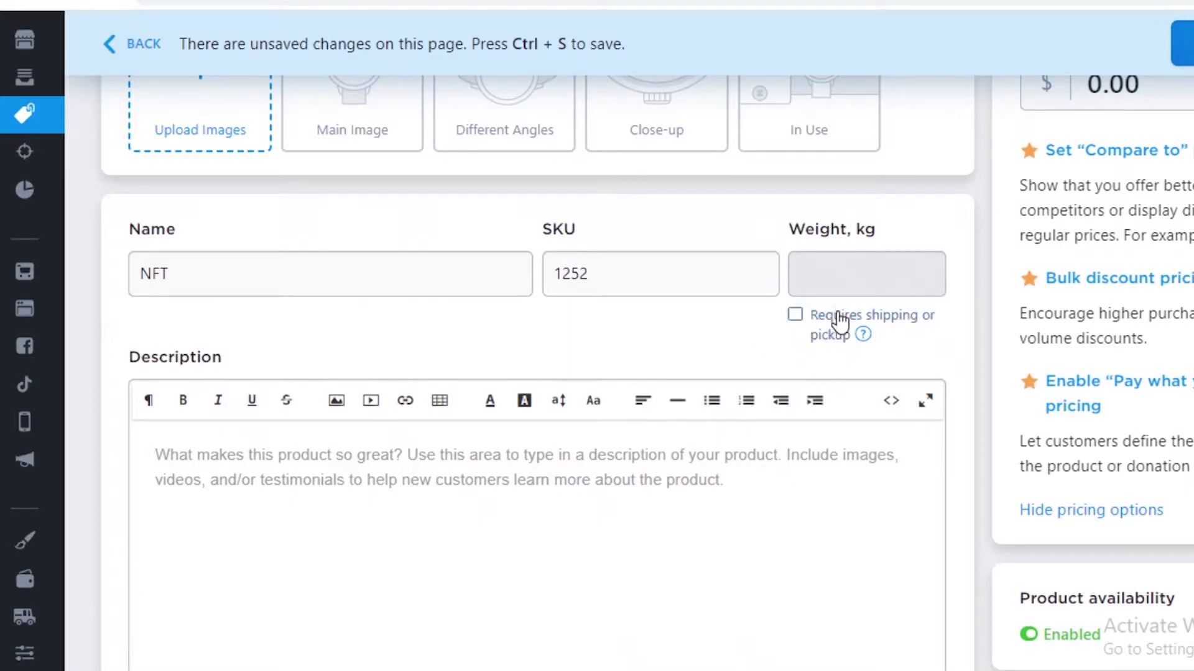
# Look over the description and remaining general fields, and save the NFT product.
pyautogui.scroll(-6, 563, 235)
pyautogui.scroll(5, 562, 235)
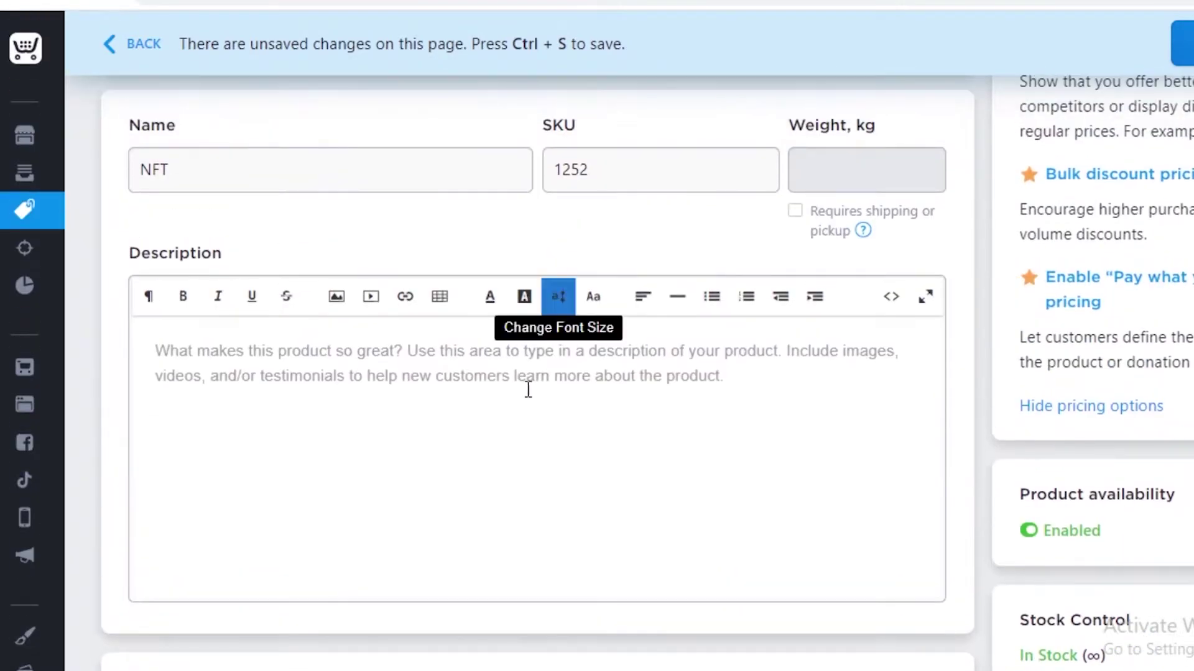
pyautogui.click(448, 354)
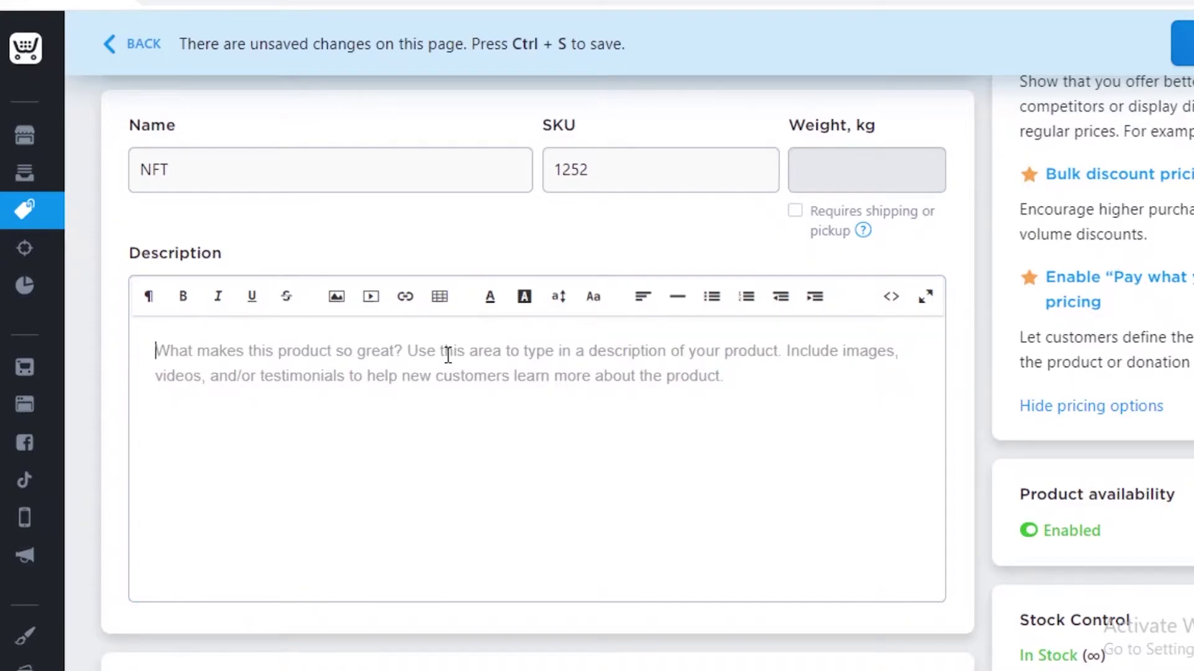
pyautogui.scroll(-6, 460, 376)
pyautogui.scroll(5, 296, 330)
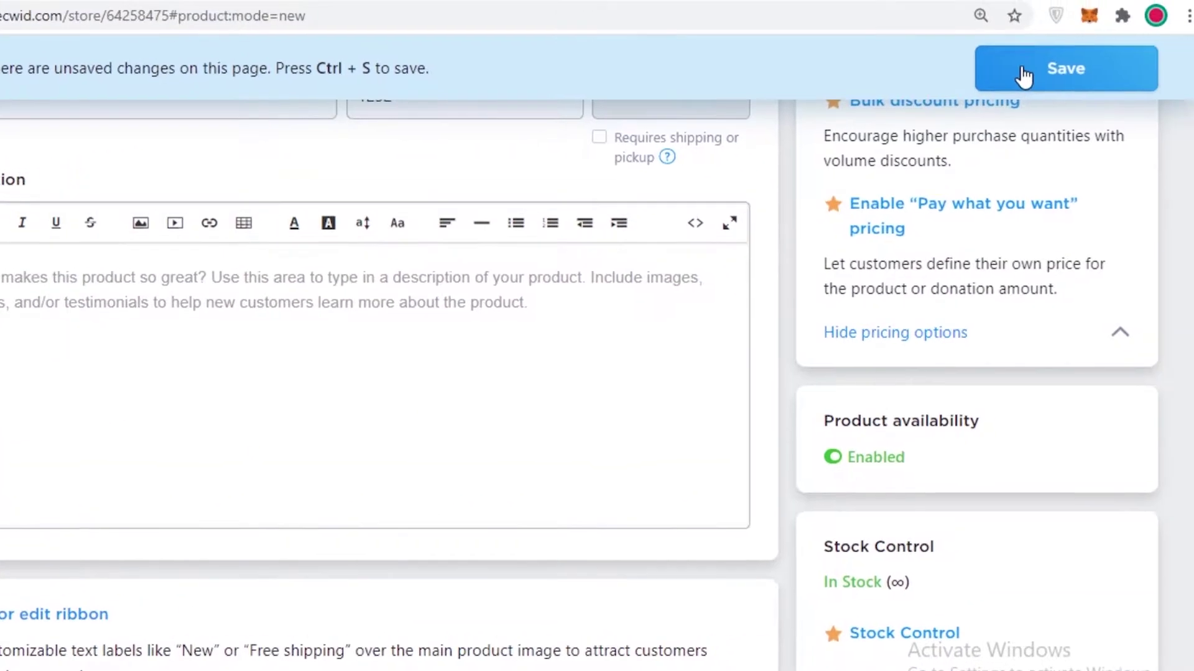
pyautogui.click(1183, 53)
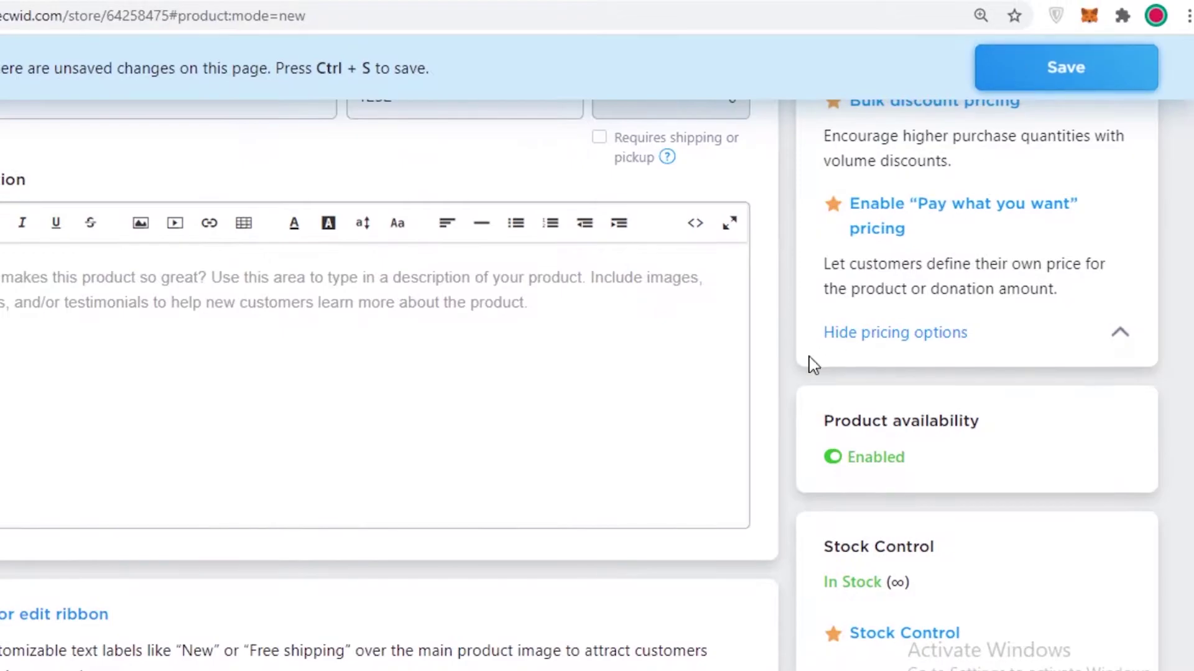
# Set the NFT product's price to $12 and save it.
pyautogui.scroll(-5, 820, 354)
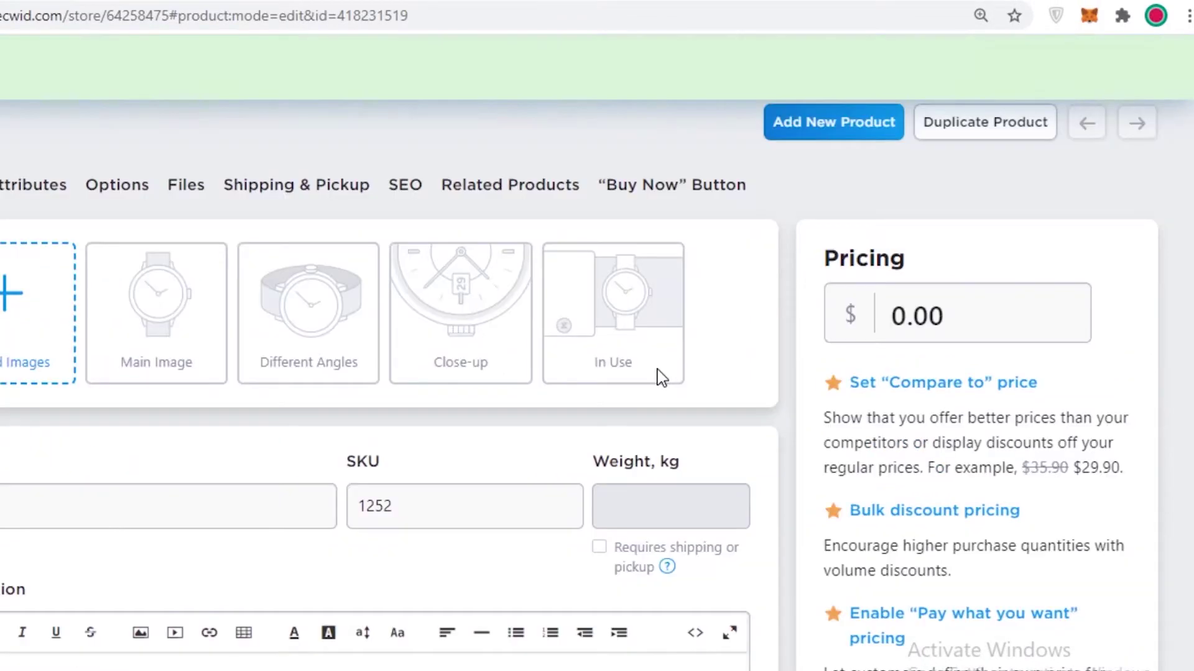
pyautogui.click(924, 317)
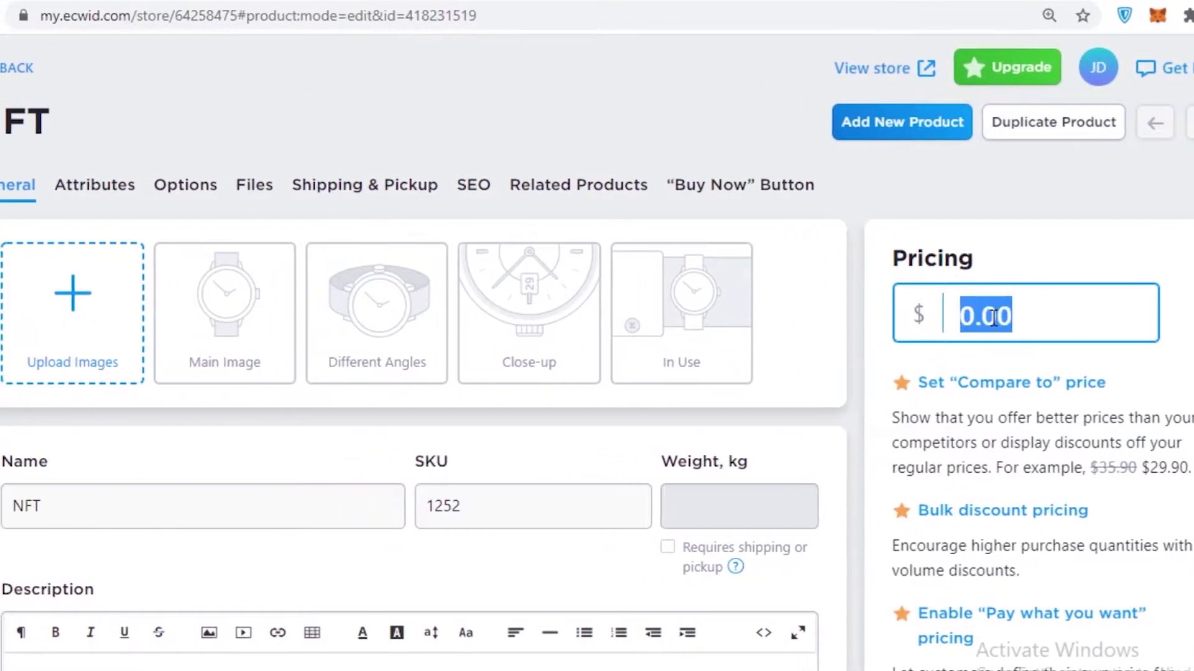
pyautogui.write('12')
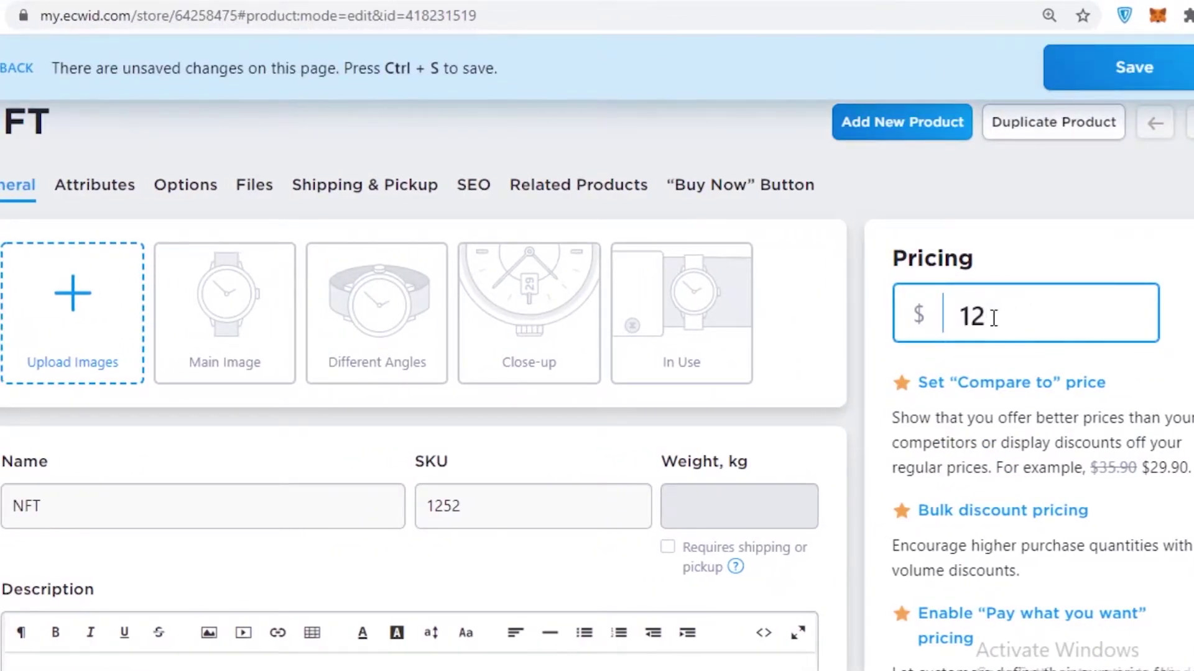
pyautogui.scroll(-10, 986, 360)
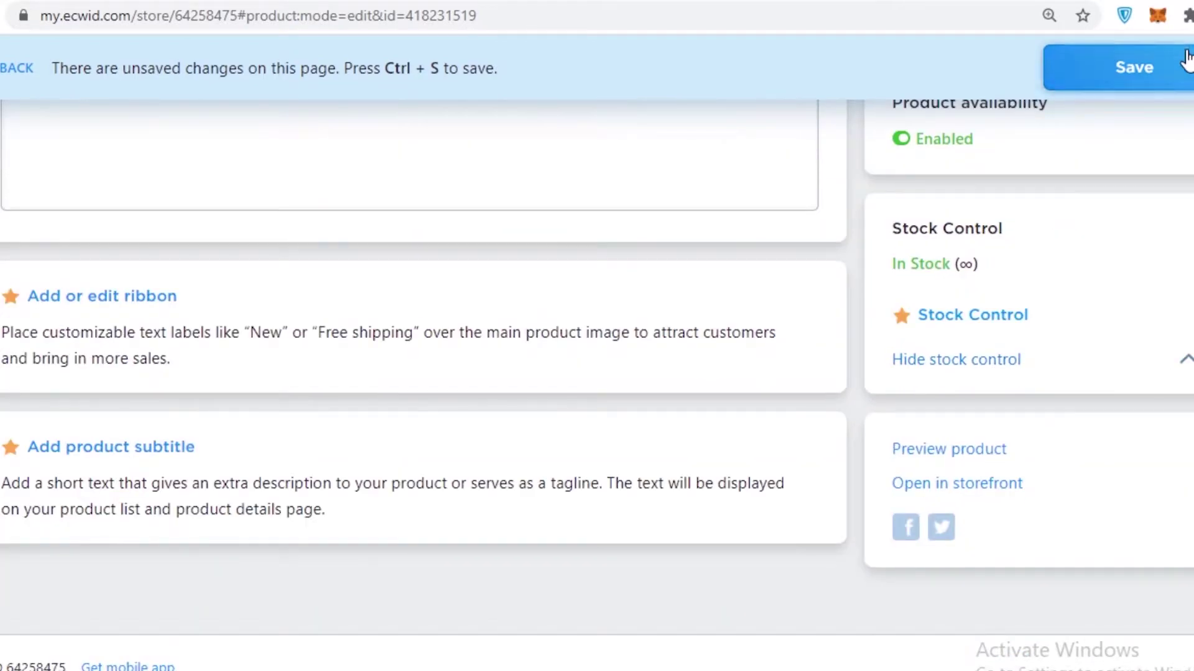
pyautogui.click(1187, 57)
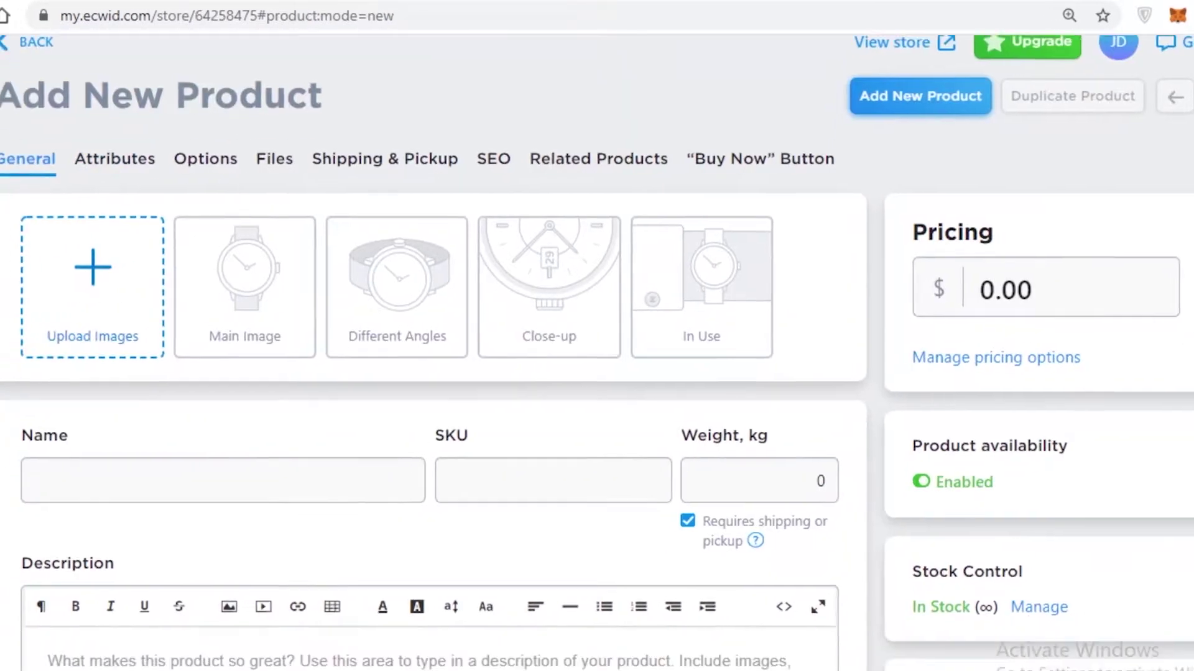
# Start another product named ENGLISH COURSE with SKU 342, and turn off its shipping or pickup requirement.
pyautogui.scroll(-5, 529, 348)
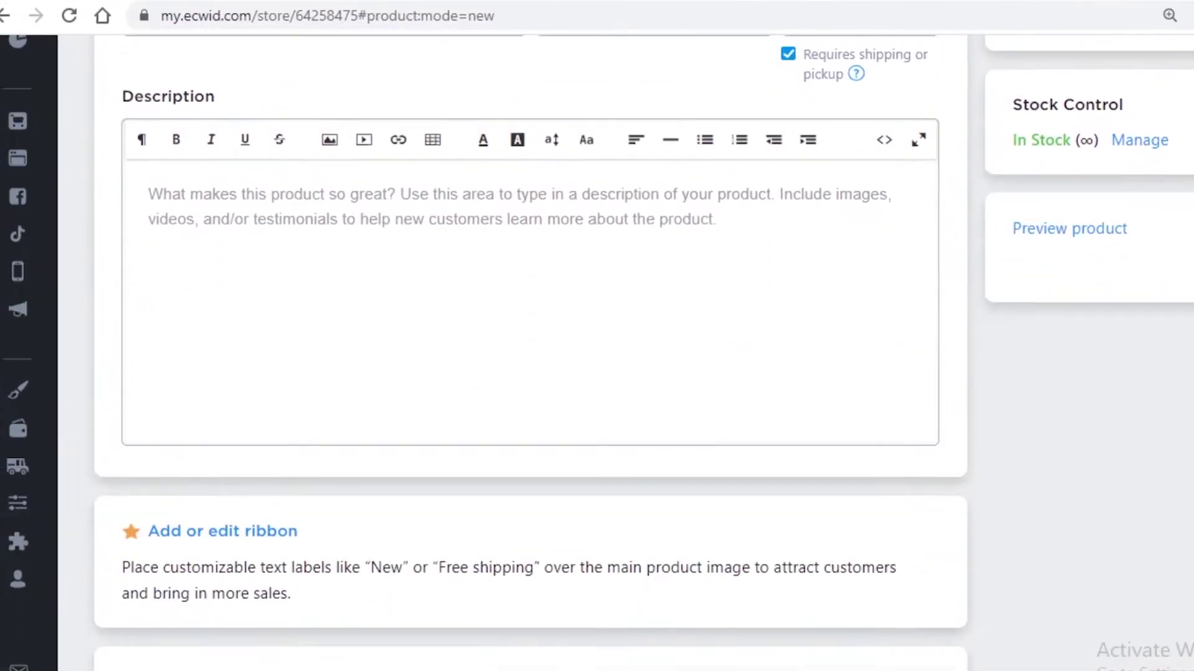
pyautogui.scroll(6, 529, 348)
pyautogui.scroll(2, 176, 320)
pyautogui.scroll(-3, 176, 320)
pyautogui.scroll(3, 368, 296)
pyautogui.click(201, 506)
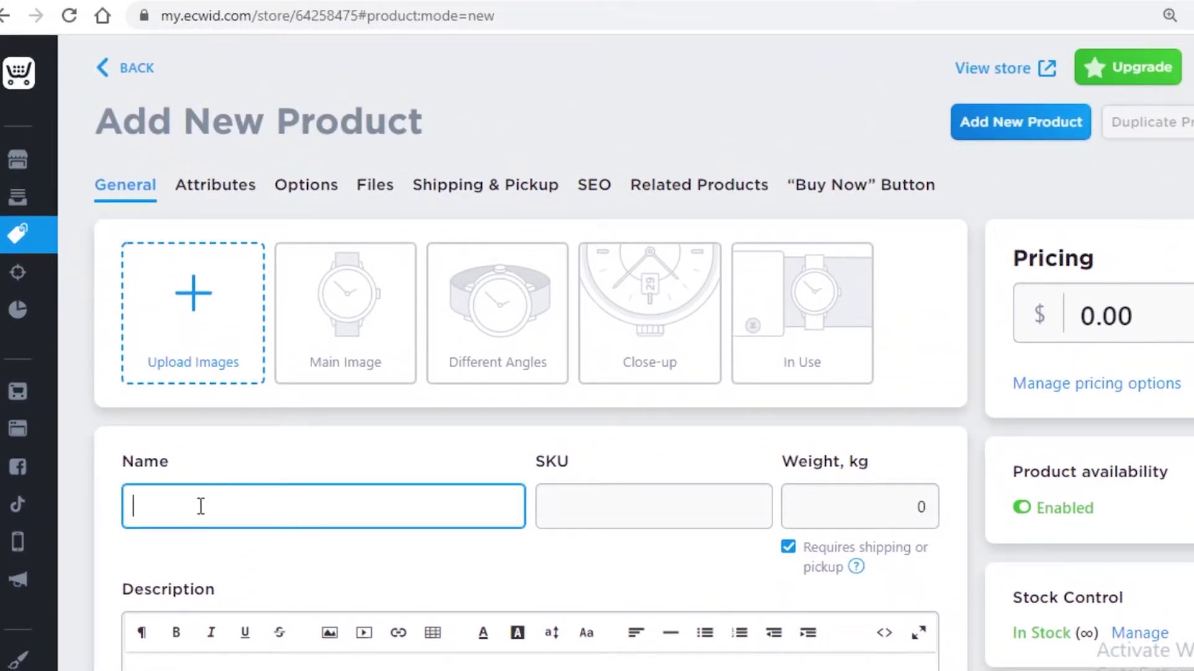
pyautogui.write('ENGLISH COURSE')
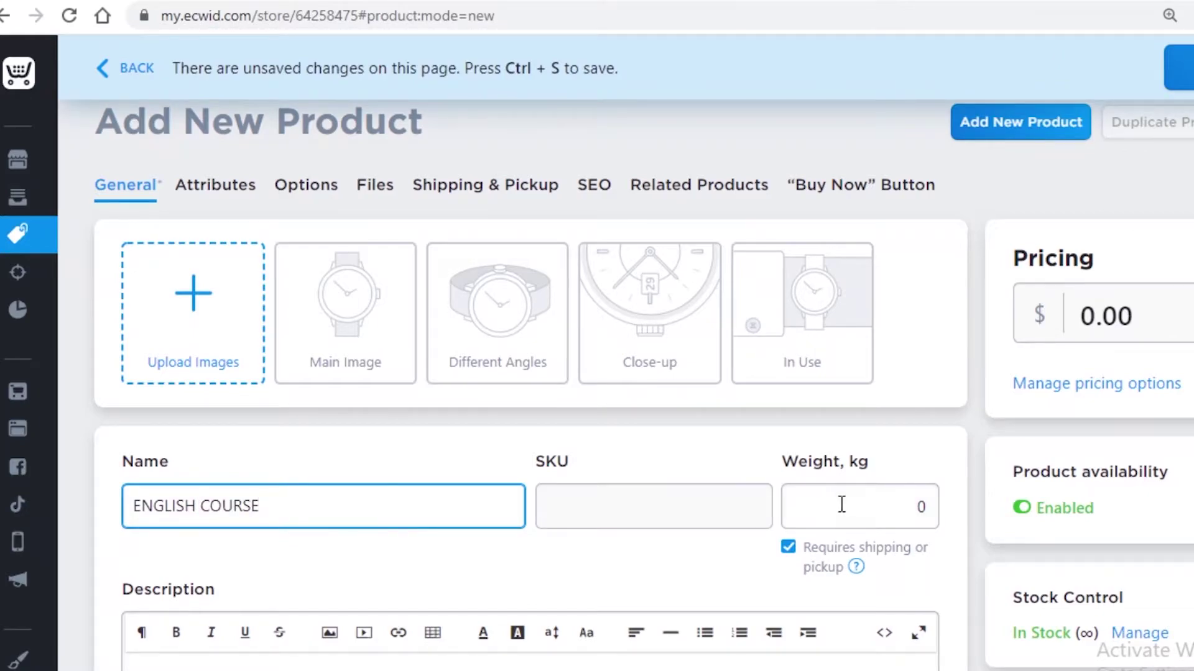
pyautogui.click(636, 511)
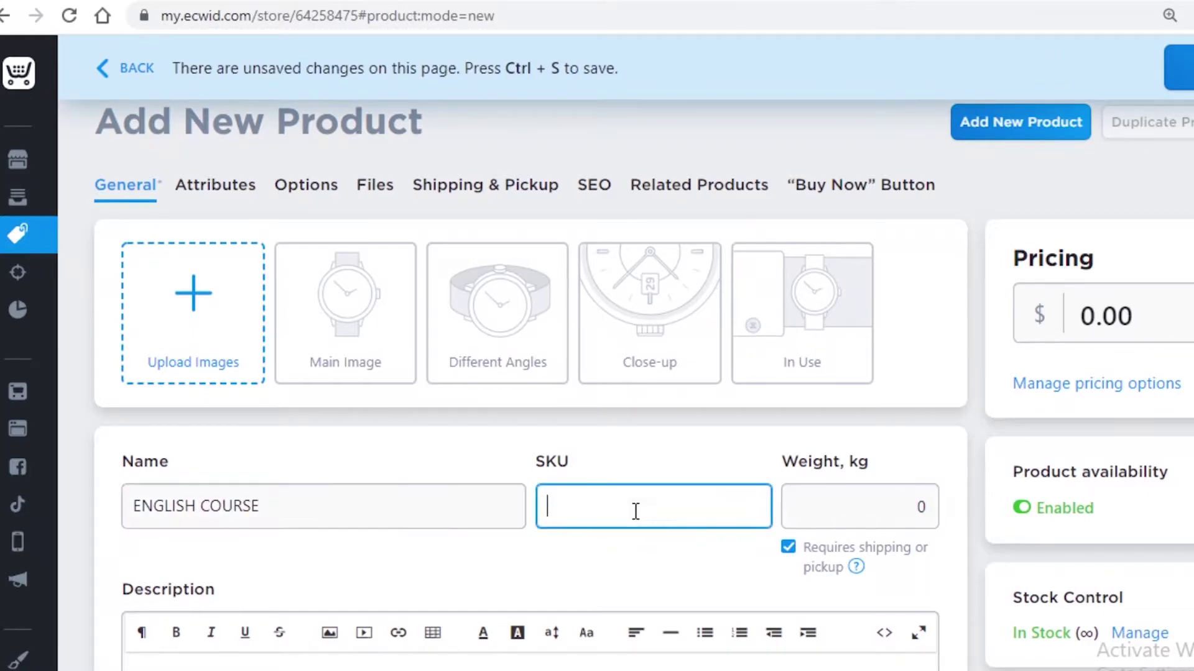
pyautogui.click(806, 571)
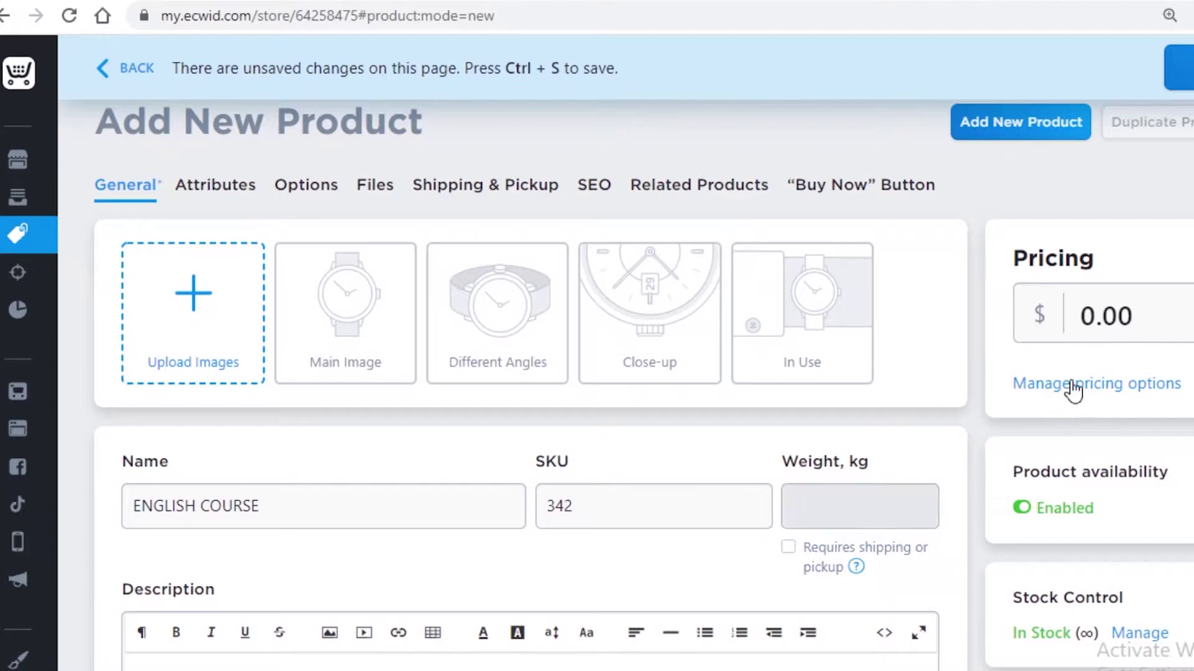
# Set the ENGLISH COURSE product's price to $50.
pyautogui.click(1134, 318)
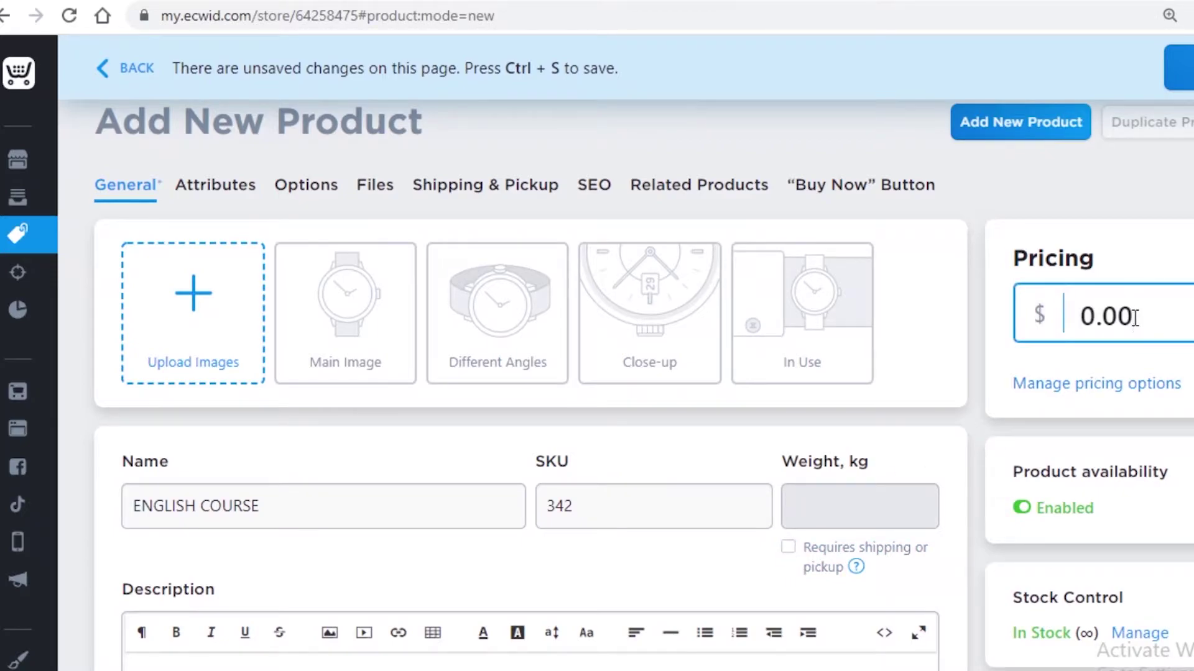
pyautogui.write('50')
pyautogui.doubleClick(1160, 298)
pyautogui.write('5')
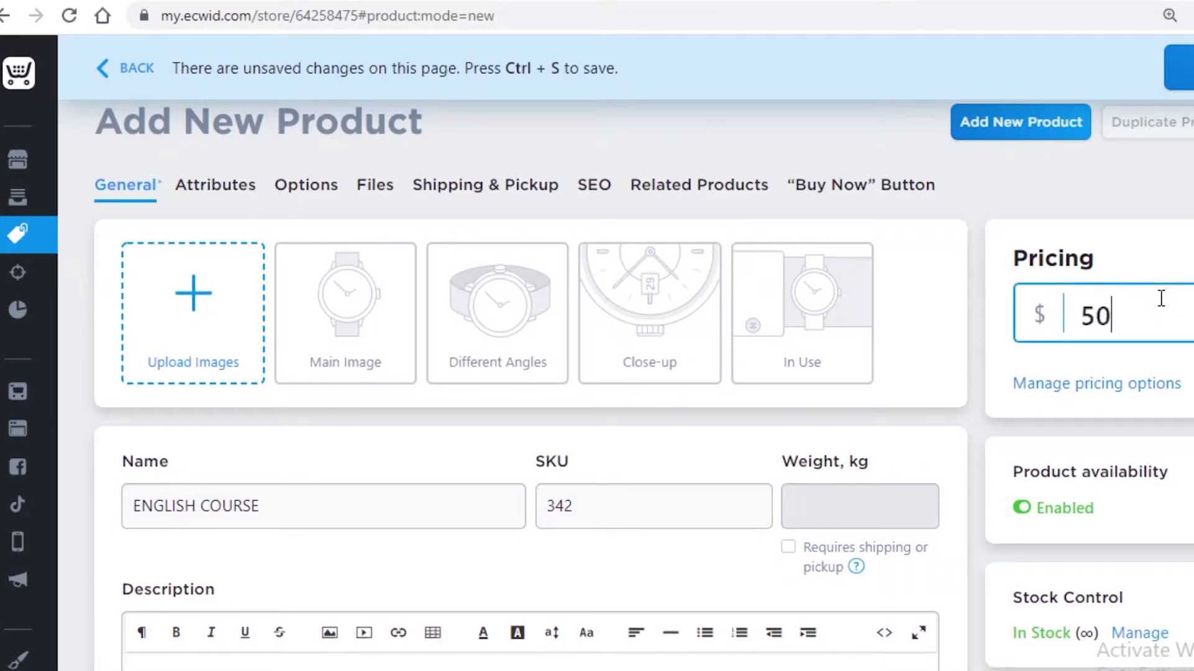
# Look over the product's UPC and Brand attributes and its options section.
pyautogui.click(204, 196)
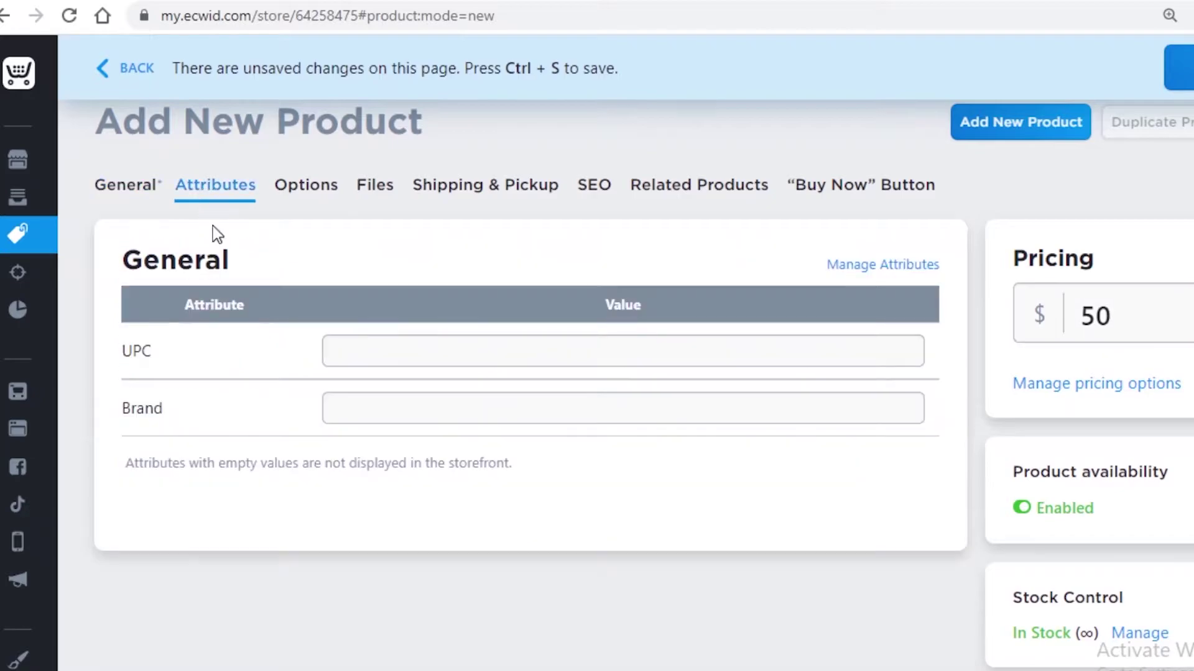
pyautogui.click(393, 347)
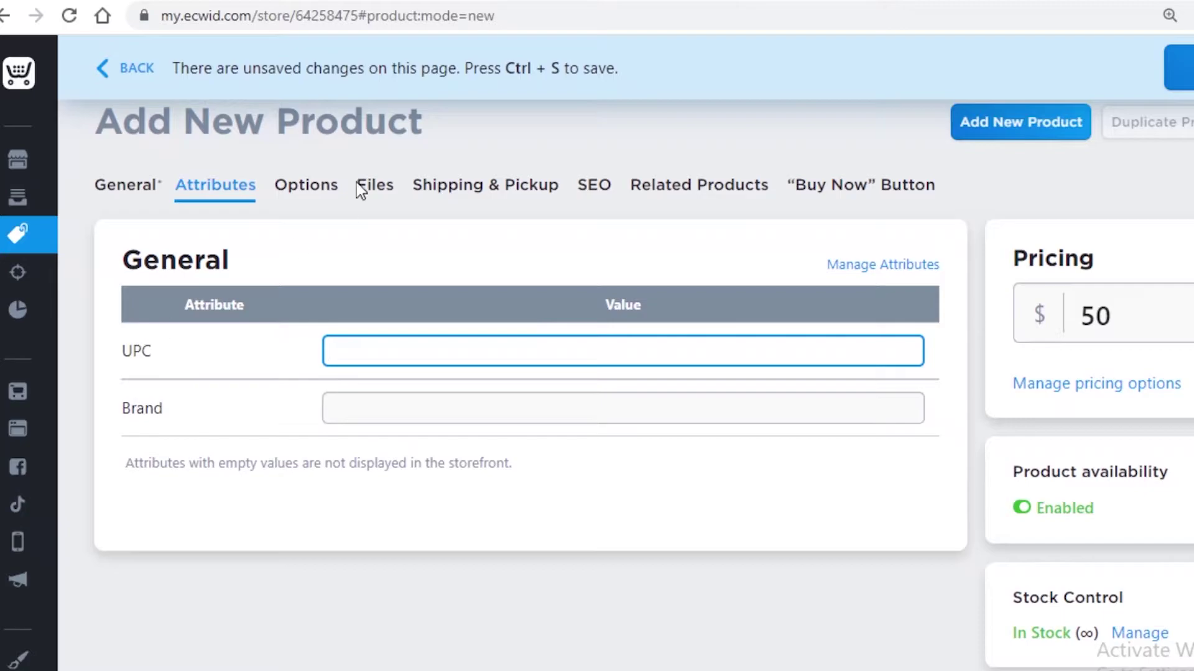
pyautogui.click(315, 187)
pyautogui.scroll(-1, 387, 287)
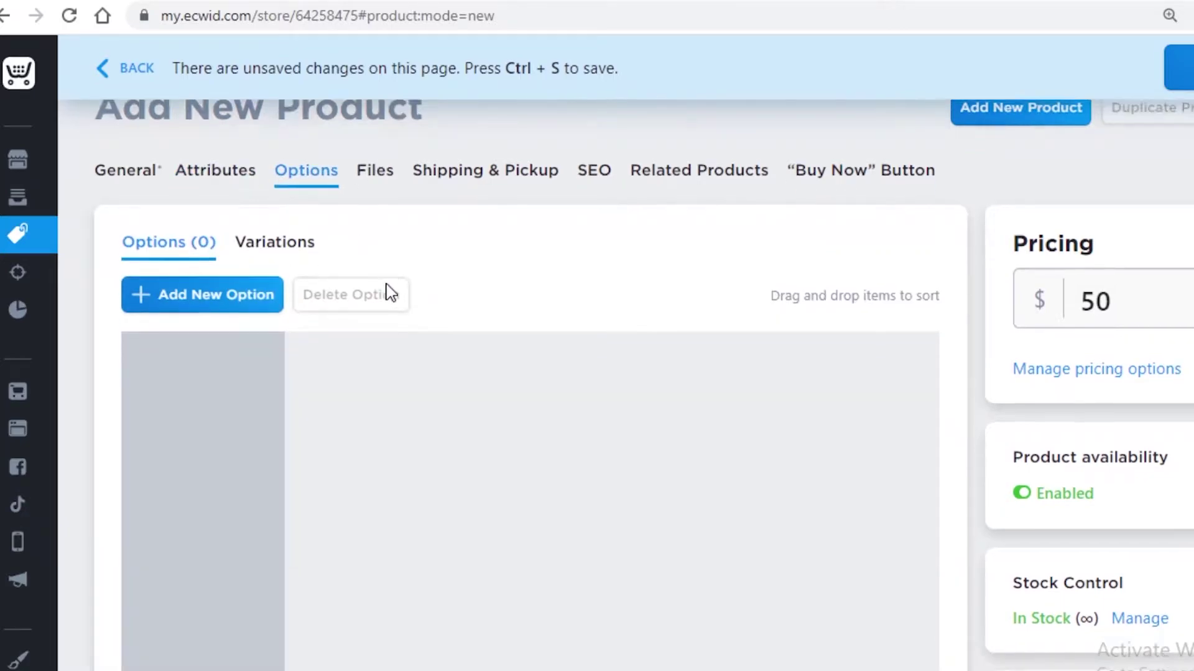
pyautogui.scroll(-3, 297, 301)
pyautogui.scroll(2, 298, 301)
# Add a product option named 1 WEEK COURSE with one blank value and set its input type to Drop-down List.
pyautogui.click(215, 219)
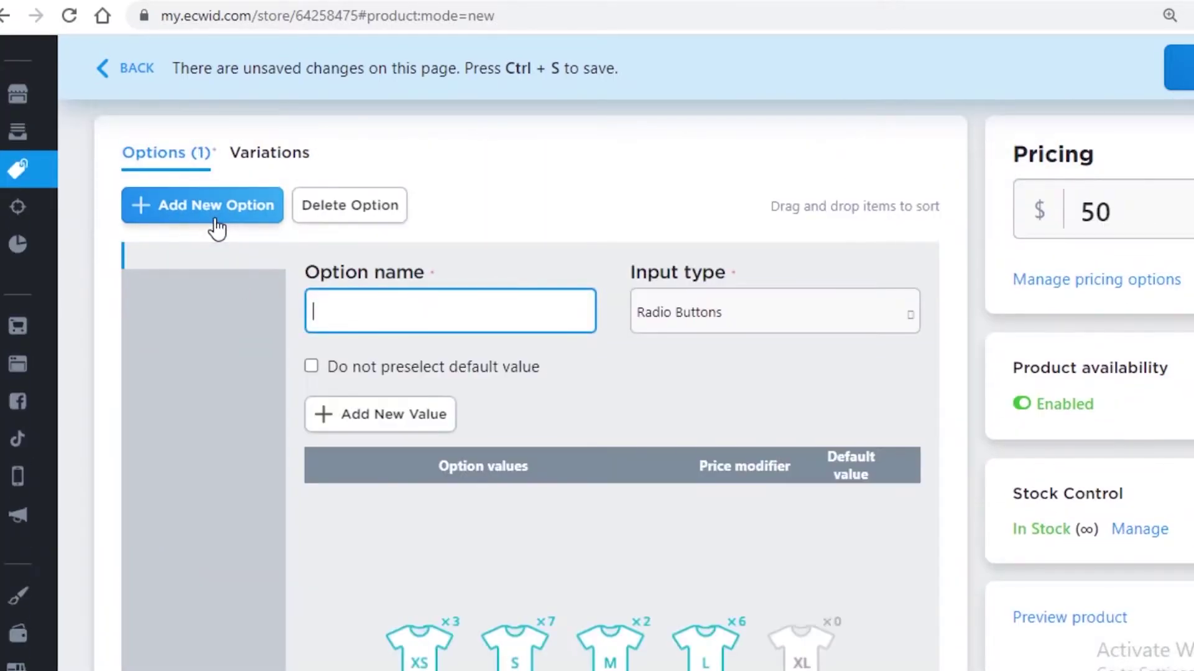
pyautogui.write('1 WEEK COURSE')
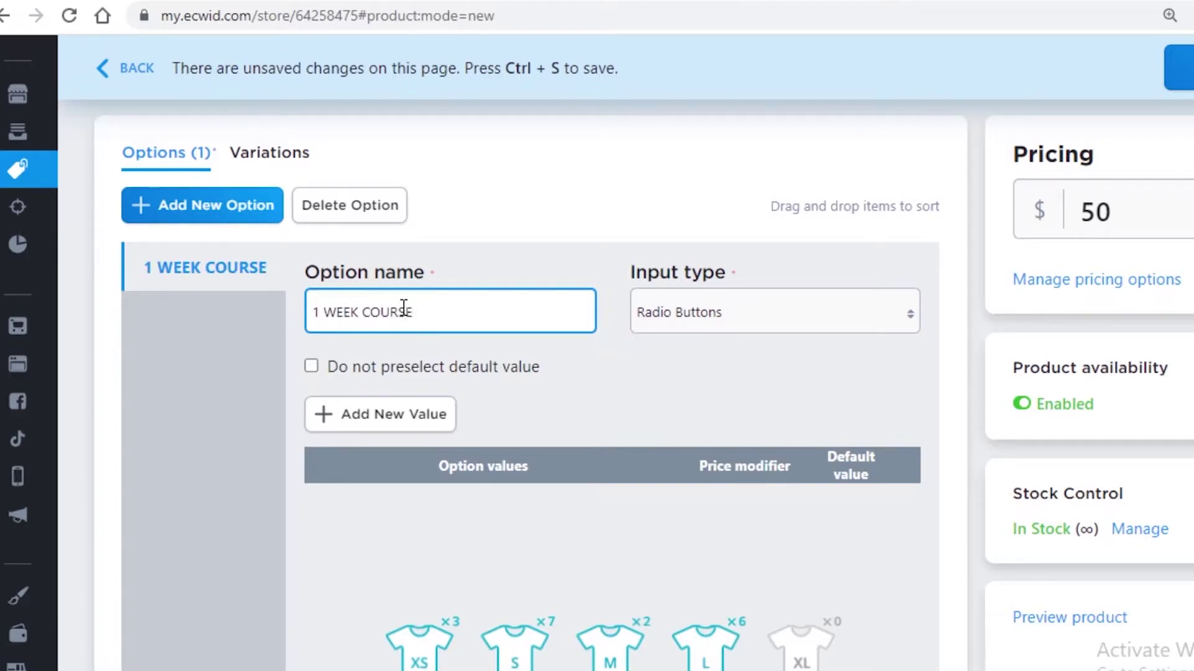
pyautogui.click(412, 416)
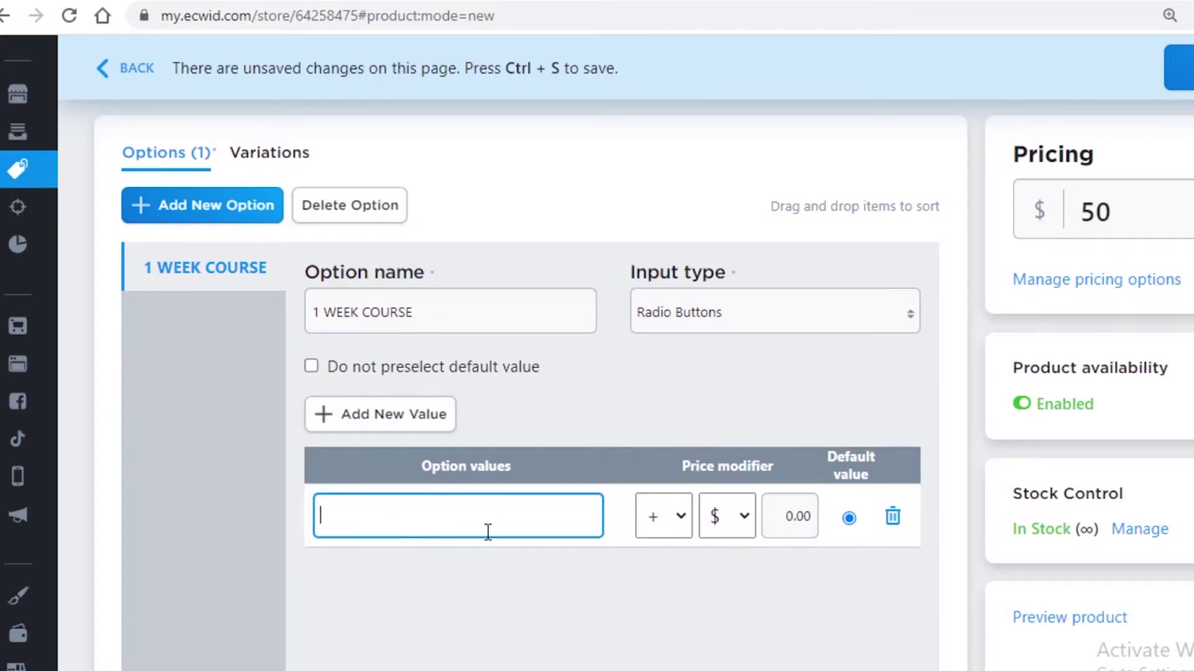
pyautogui.click(738, 330)
pyautogui.click(727, 348)
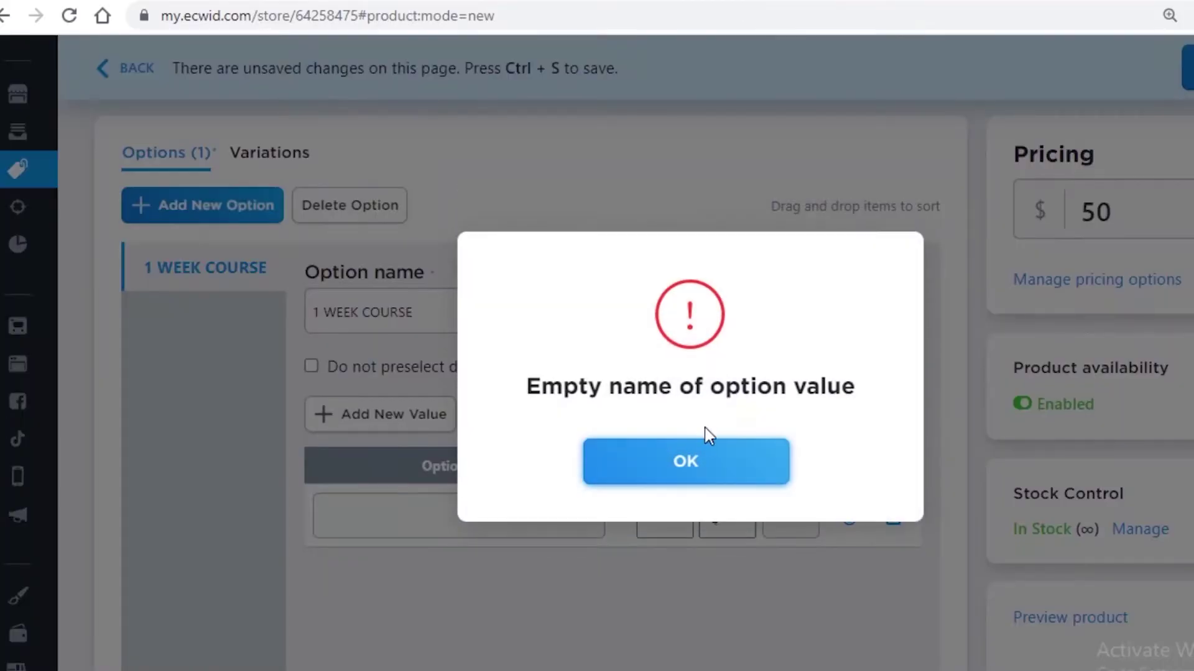
pyautogui.click(690, 462)
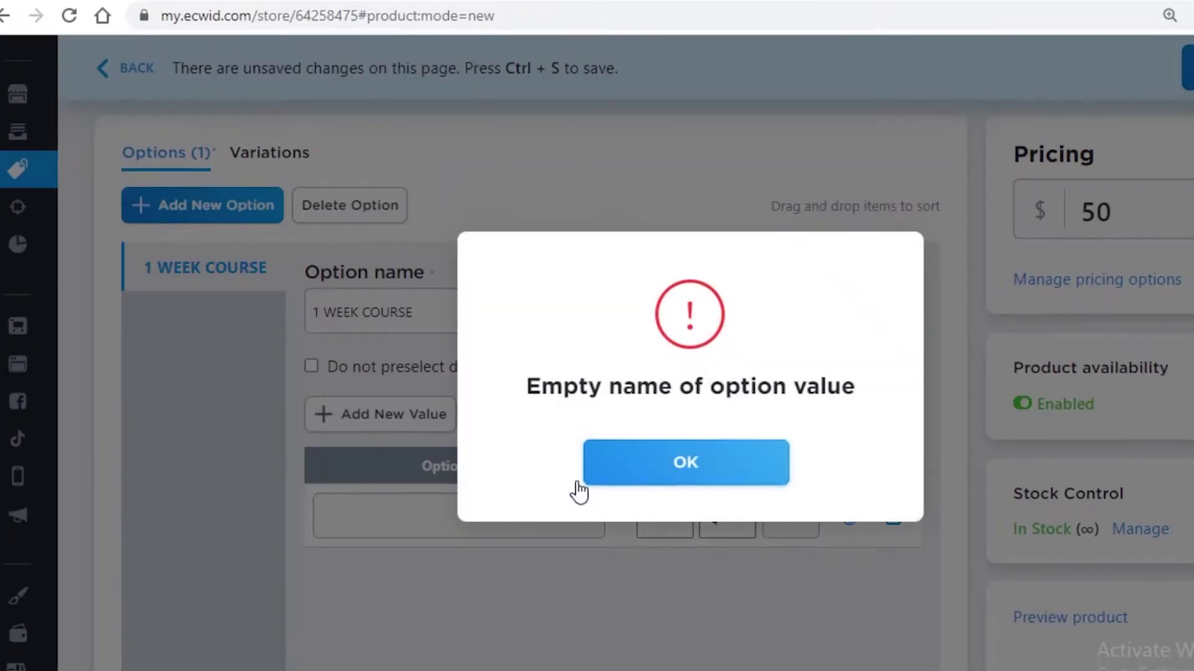
pyautogui.click(618, 473)
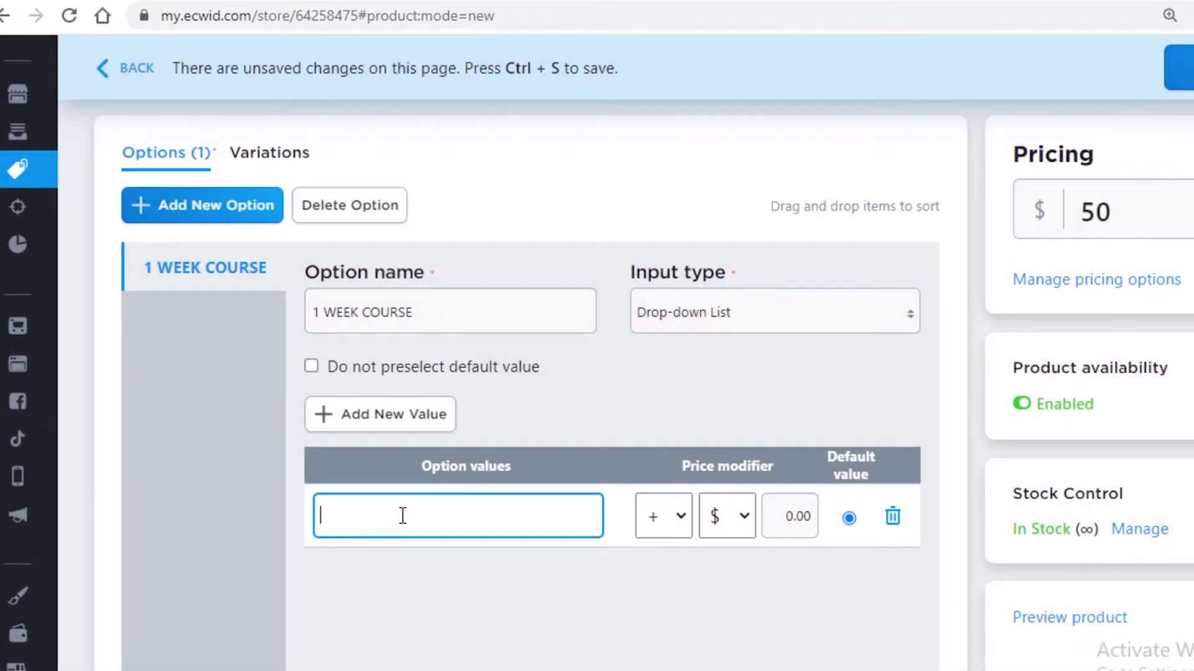
# Name the blank option value 1 MONTH COURSE and set its price modifier to +$100.
pyautogui.write('1 MONTH COURSE')
pyautogui.click(785, 511)
pyautogui.click(678, 516)
pyautogui.click(673, 559)
pyautogui.click(784, 516)
pyautogui.doubleClick(790, 517)
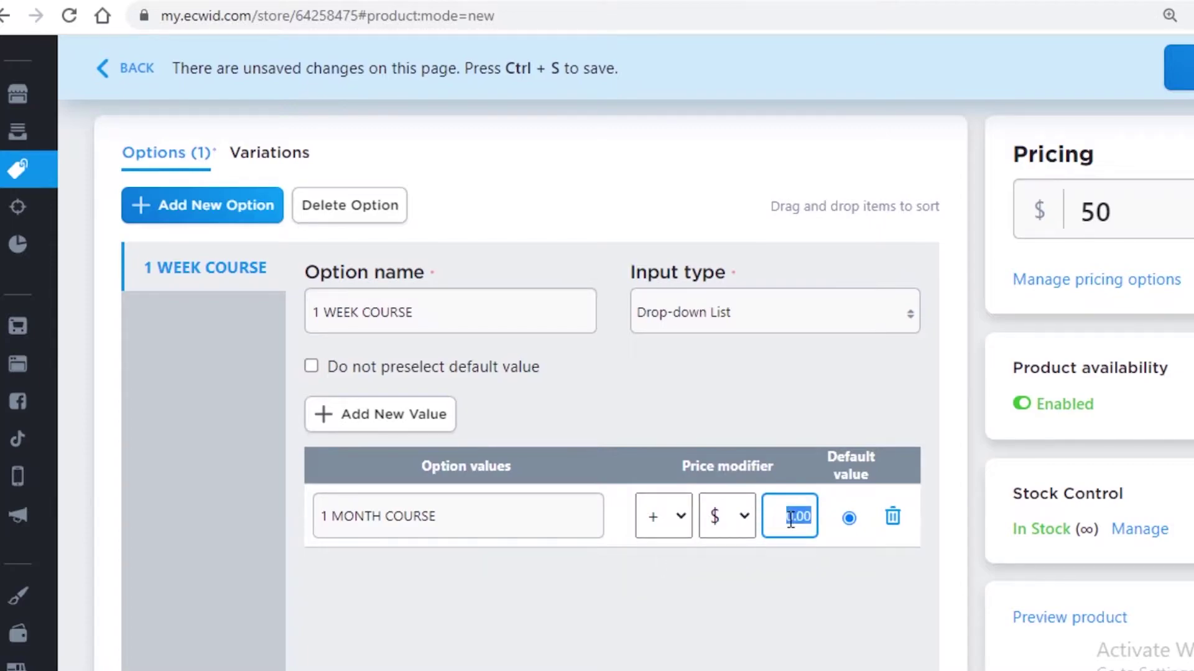
pyautogui.write('1')
pyautogui.write('00')
pyautogui.click(802, 615)
pyautogui.scroll(-3, 813, 562)
pyautogui.scroll(3, 695, 298)
pyautogui.scroll(-2, 664, 357)
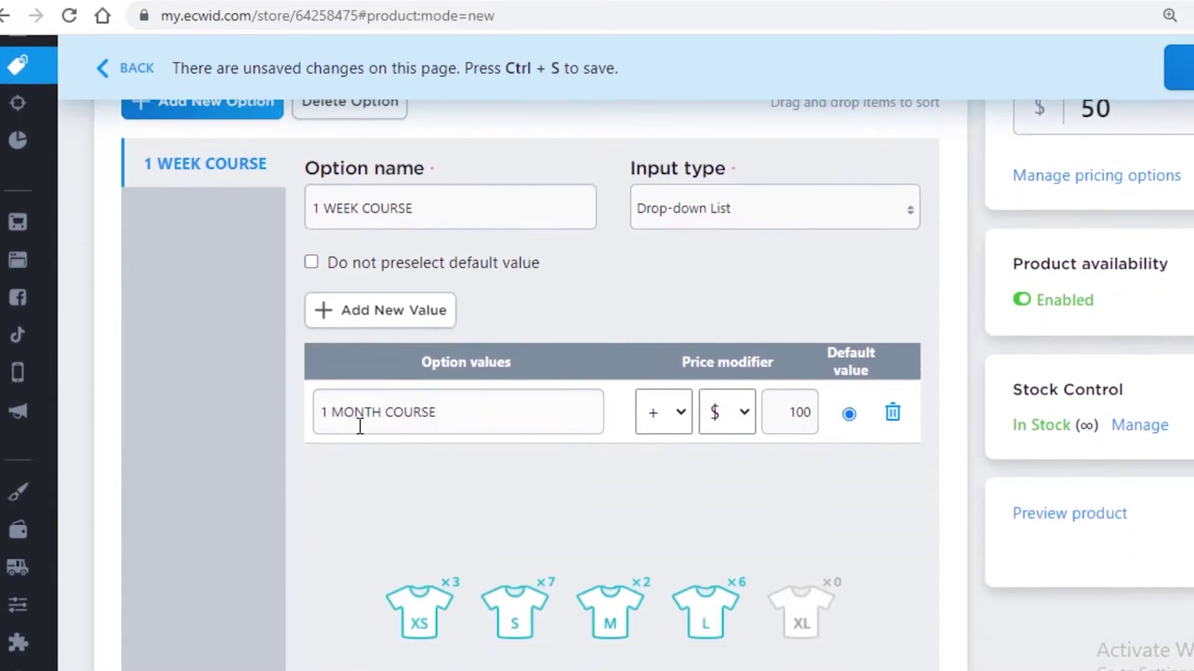
# Add a second option value named 3 MONTH COURSE and enter its dollar price modifier.
pyautogui.click(398, 324)
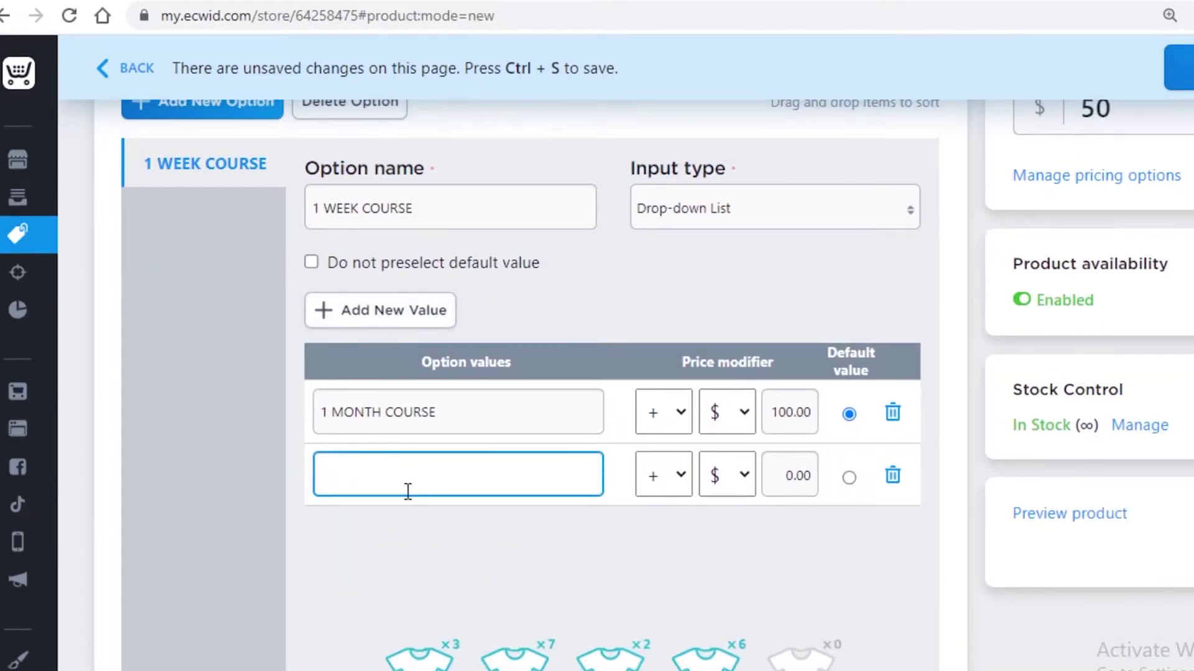
pyautogui.write('3 MONTH COURSE')
pyautogui.click(776, 476)
pyautogui.doubleClick(776, 475)
pyautogui.write('3--')
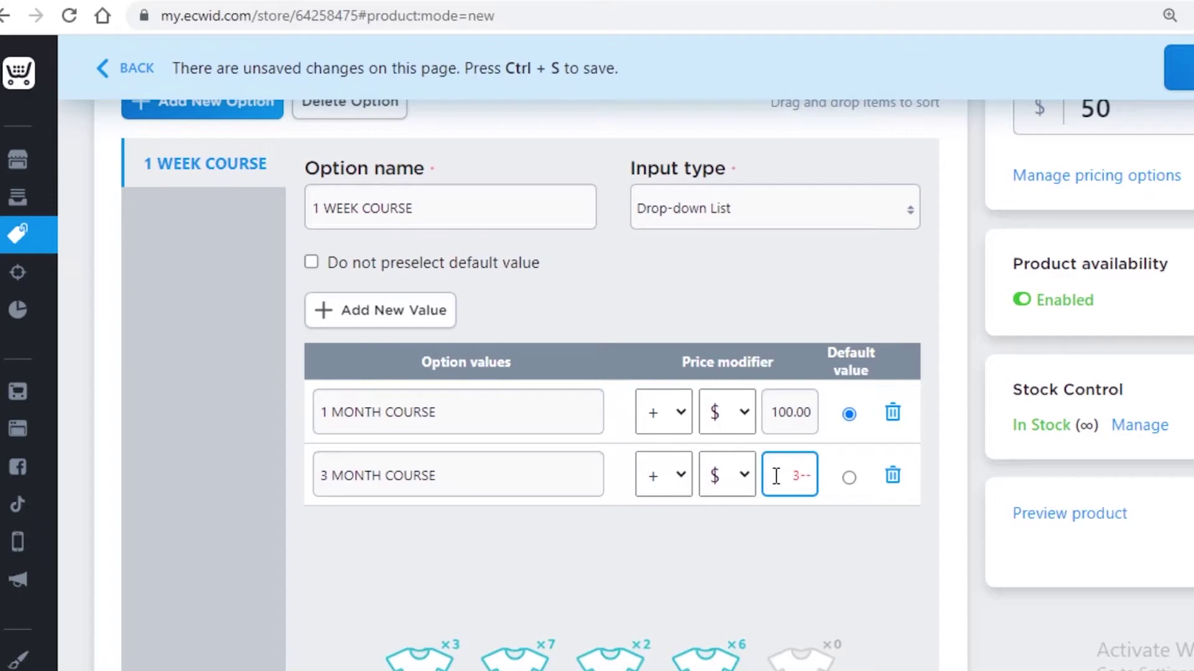
pyautogui.press('BackSpace')
pyautogui.press('BackSpace')
# Make 1 MONTH COURSE the option's default value and save the product.
pyautogui.click(851, 478)
pyautogui.rightClick(852, 478)
pyautogui.click(849, 532)
pyautogui.click(849, 413)
pyautogui.click(400, 207)
pyautogui.scroll(-3, 722, 440)
pyautogui.scroll(5, 721, 439)
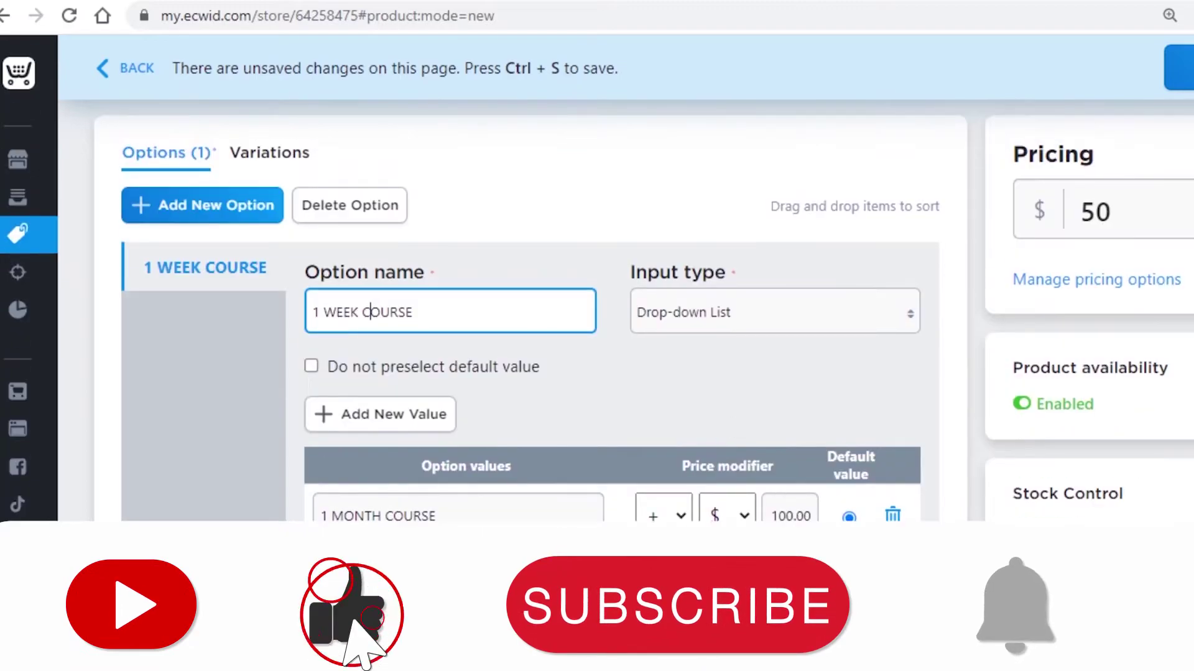
pyautogui.click(1182, 67)
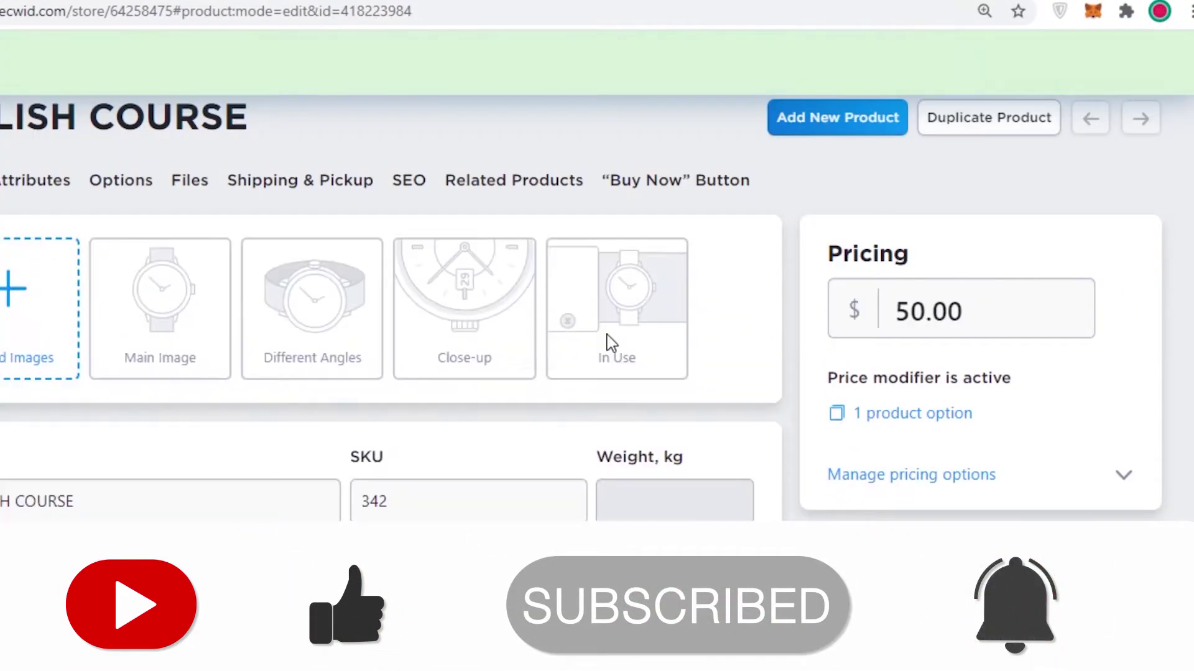
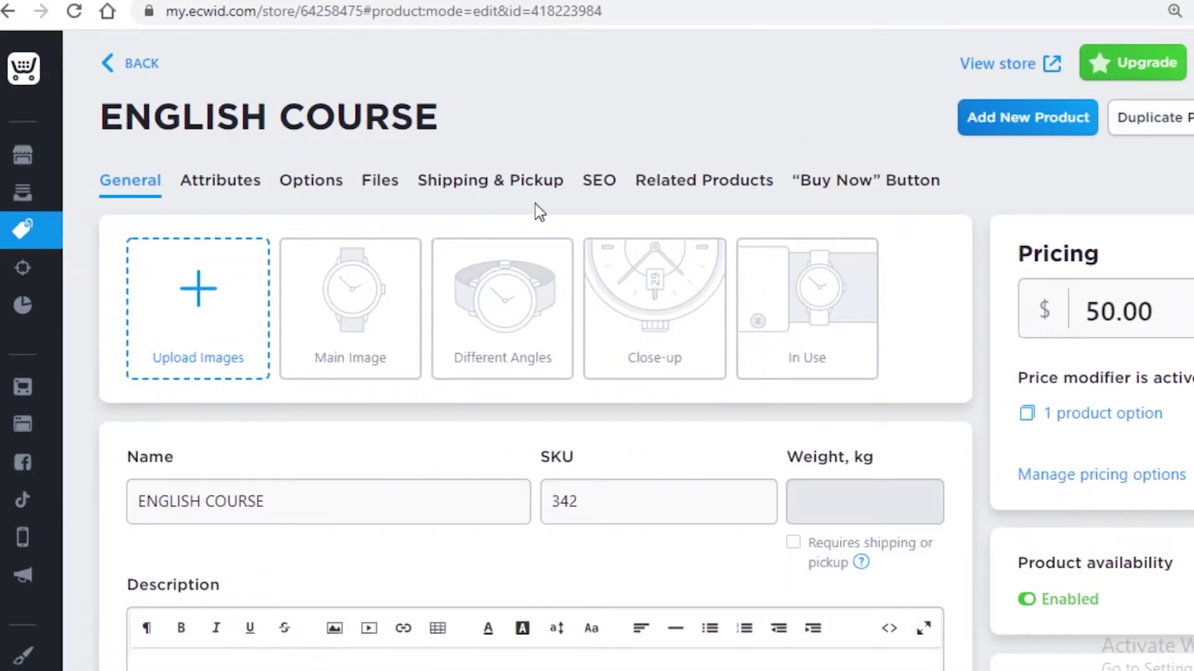
# Review the ENGLISH COURSE product's shipping and pickup setting, its digital files section and its saved options.
pyautogui.click(503, 180)
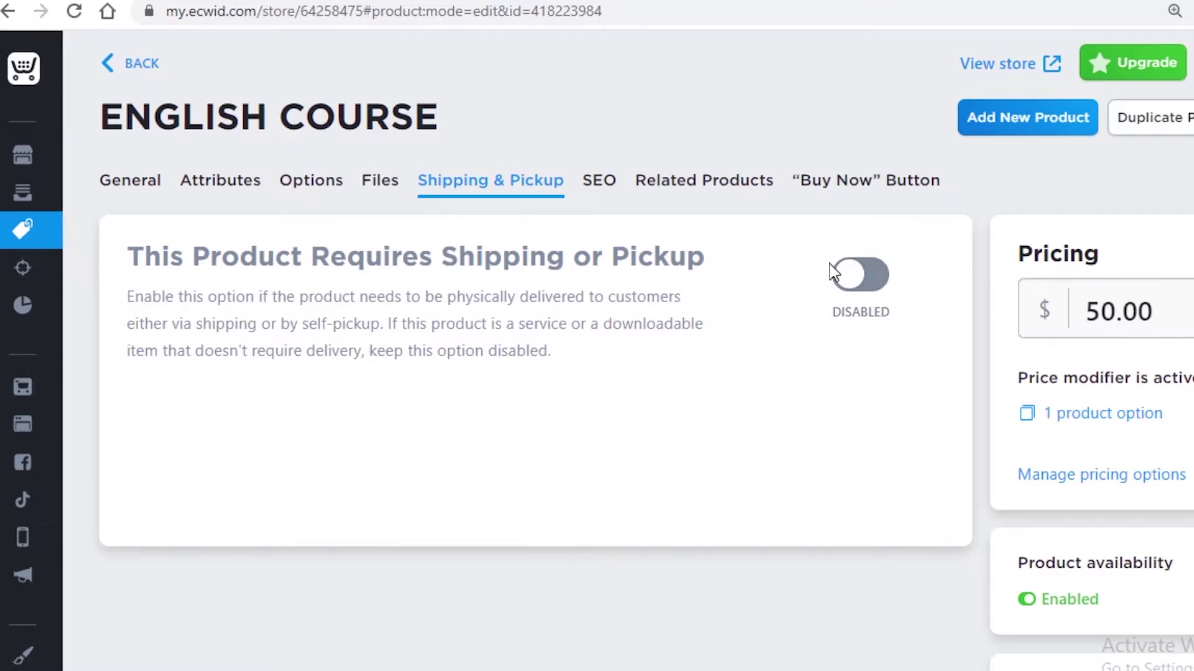
pyautogui.click(376, 192)
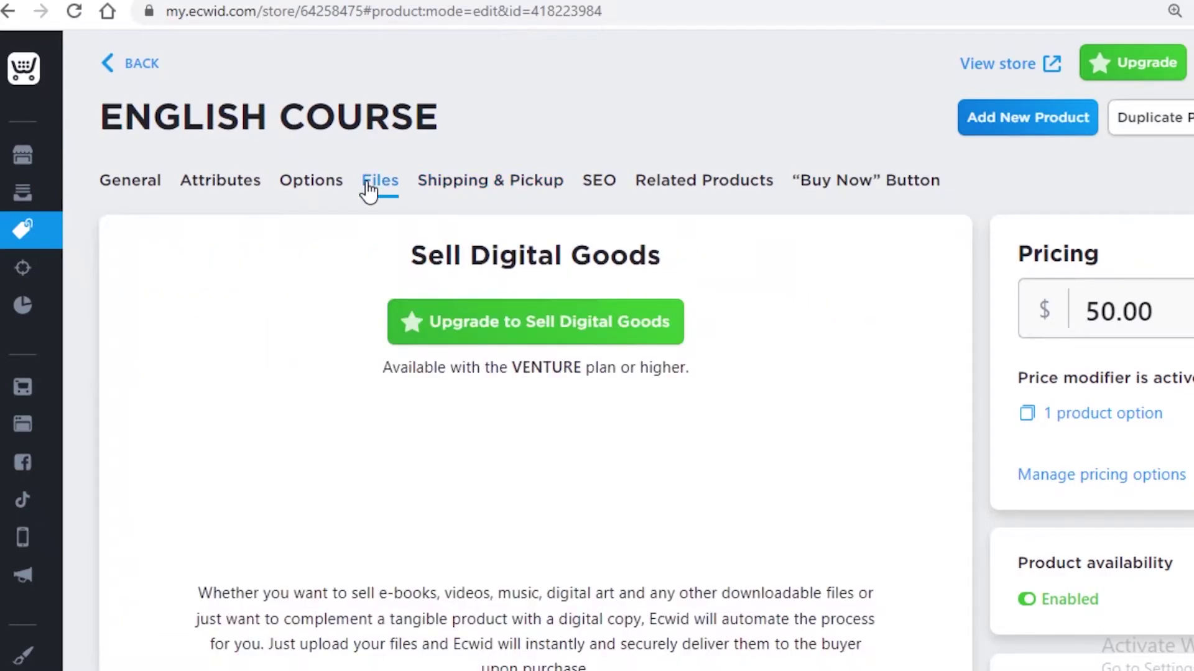
pyautogui.click(324, 191)
pyautogui.click(392, 186)
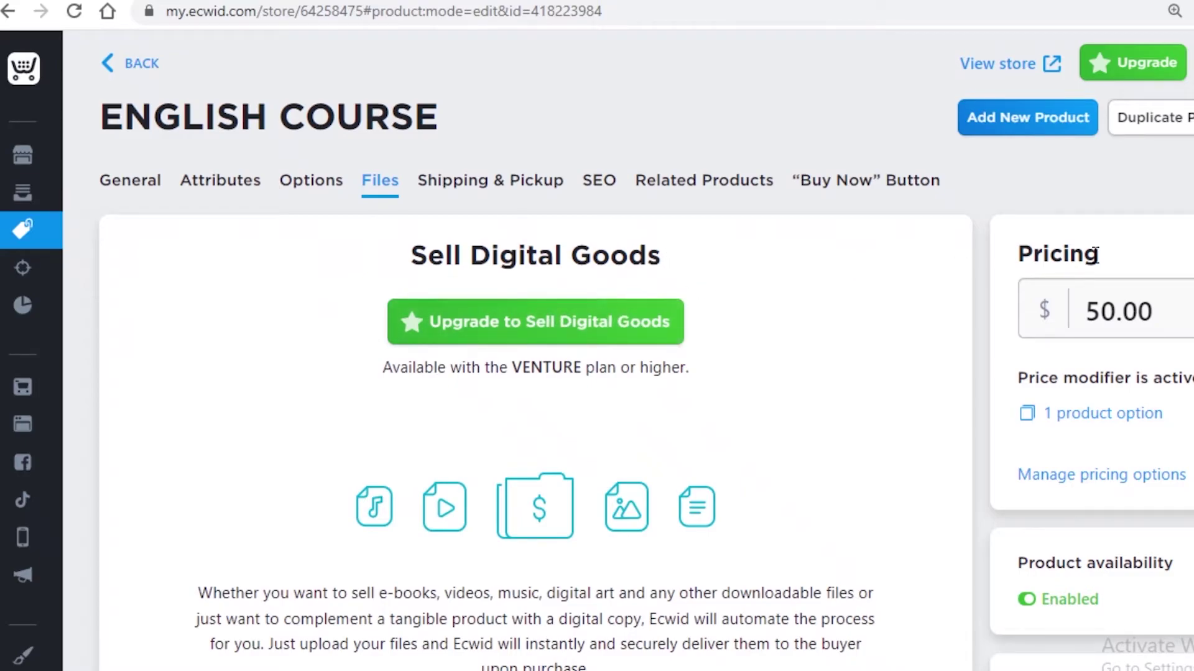
pyautogui.scroll(-5, 601, 331)
pyautogui.scroll(5, 580, 338)
pyautogui.click(335, 182)
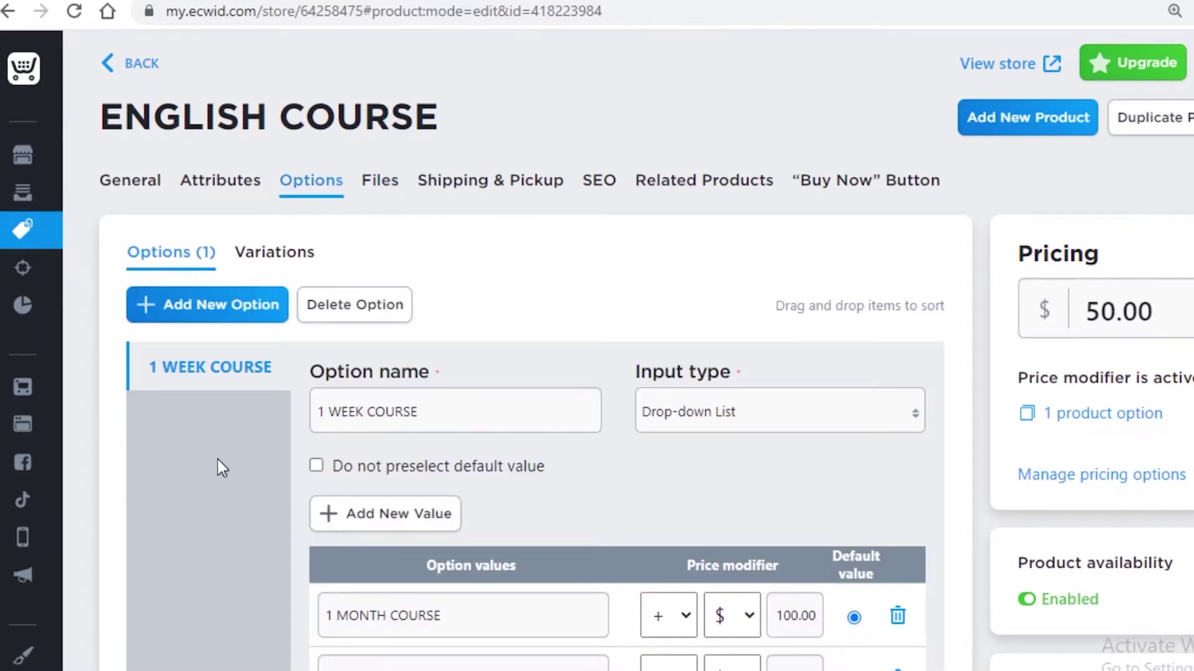
# Look through the SEO information for the ENGLISH COURSE product.
pyautogui.click(600, 202)
pyautogui.scroll(-5, 682, 197)
pyautogui.scroll(5, 628, 320)
pyautogui.scroll(-4, 615, 309)
pyautogui.scroll(4, 615, 309)
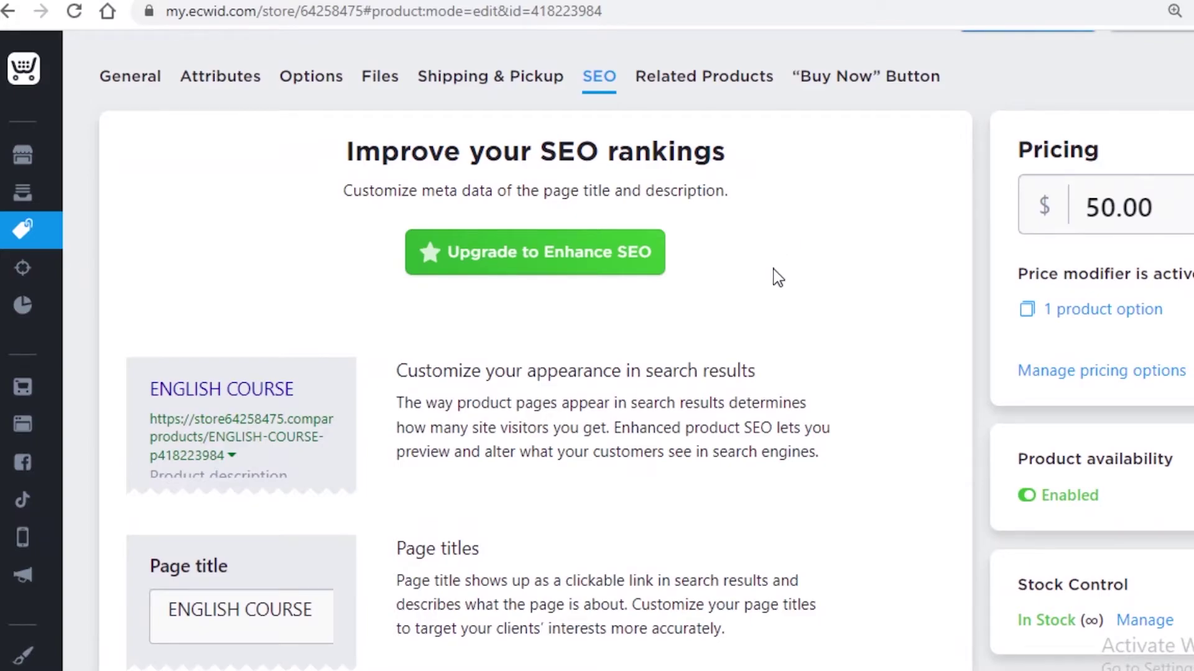
# Examine the related products settings and the list of products that can be assigned, without adding any.
pyautogui.click(703, 76)
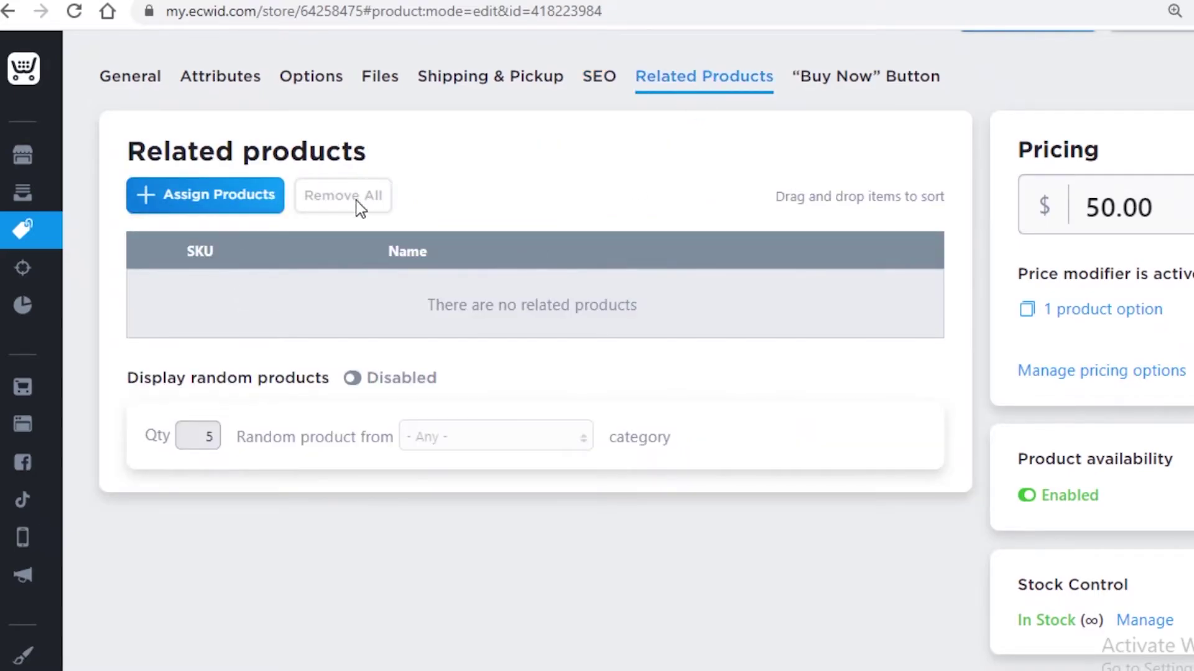
pyautogui.click(195, 190)
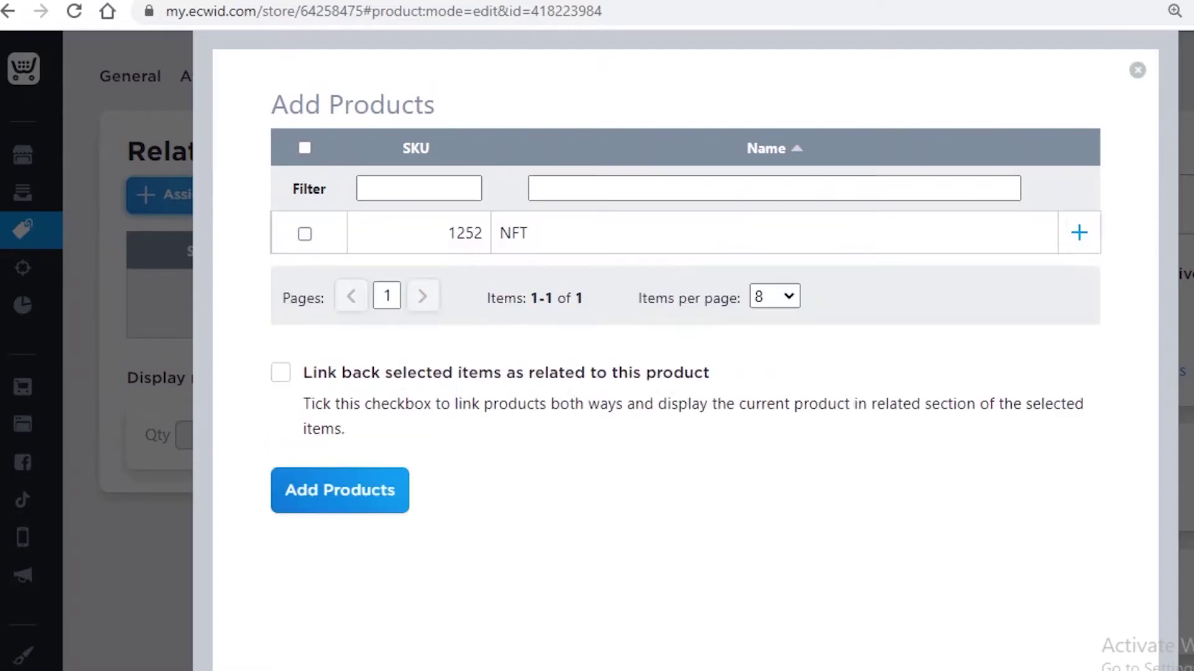
pyautogui.click(1138, 69)
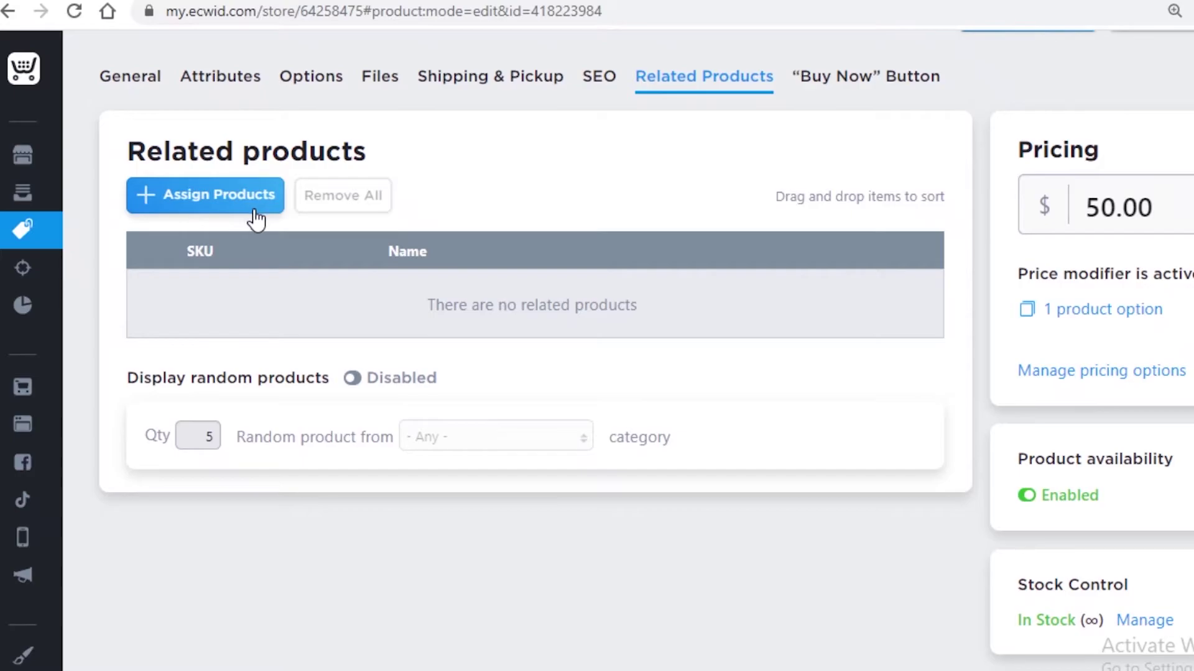
pyautogui.scroll(-2, 253, 293)
pyautogui.scroll(2, 401, 199)
pyautogui.scroll(2, 403, 199)
# Generate the buy button embed code for ENGLISH COURSE using the Button only layout, and return to the product page.
pyautogui.click(896, 177)
pyautogui.scroll(-4, 386, 390)
pyautogui.scroll(4, 516, 337)
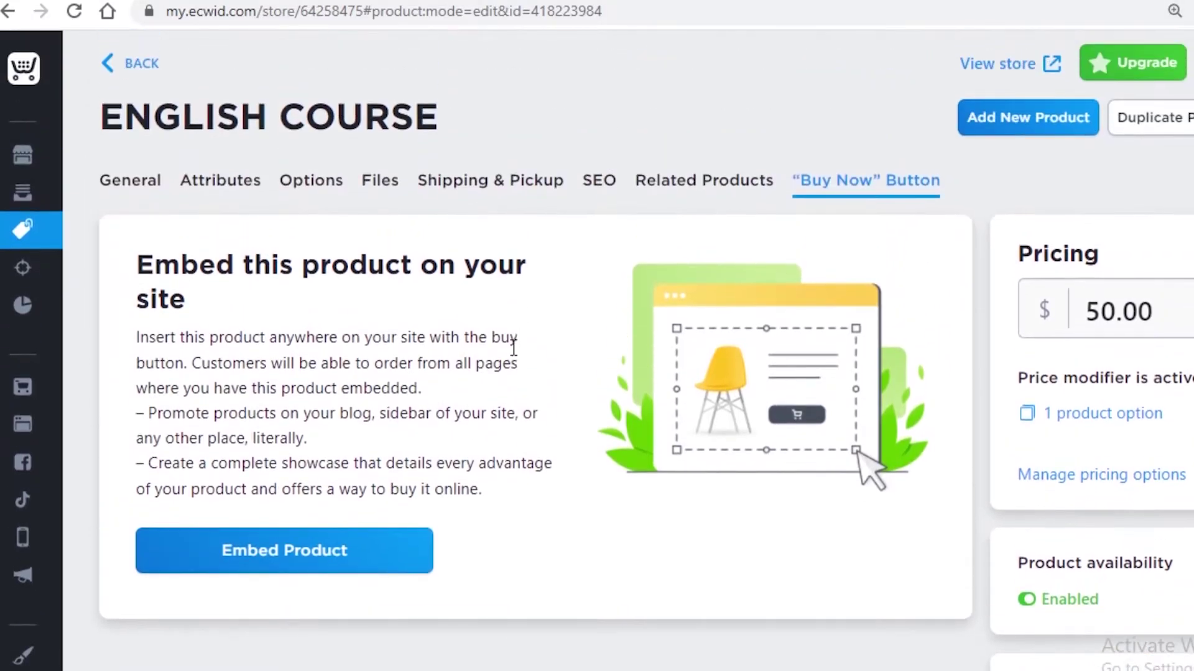
pyautogui.click(410, 552)
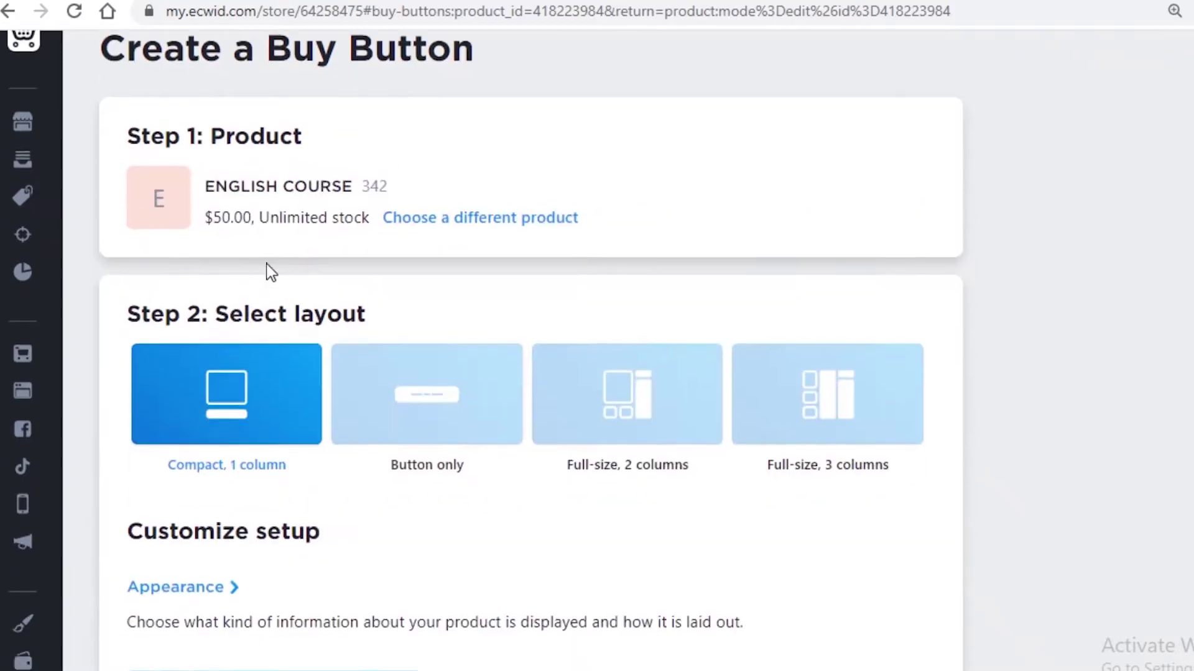
pyautogui.scroll(-3, 249, 299)
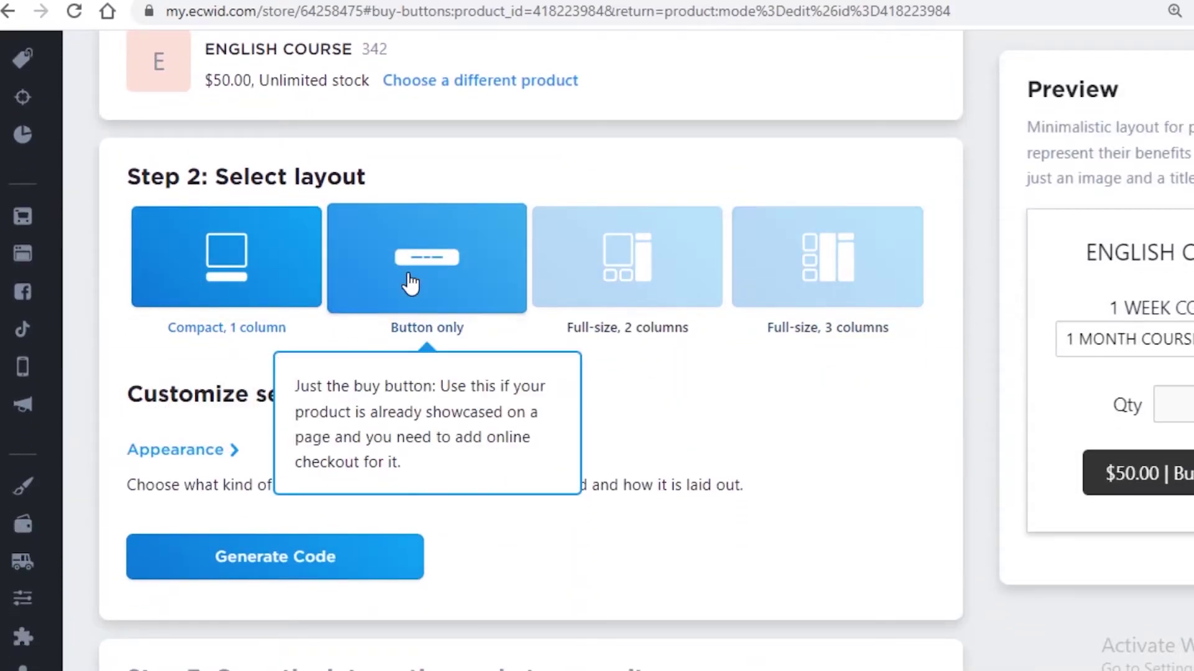
pyautogui.click(411, 283)
pyautogui.click(696, 267)
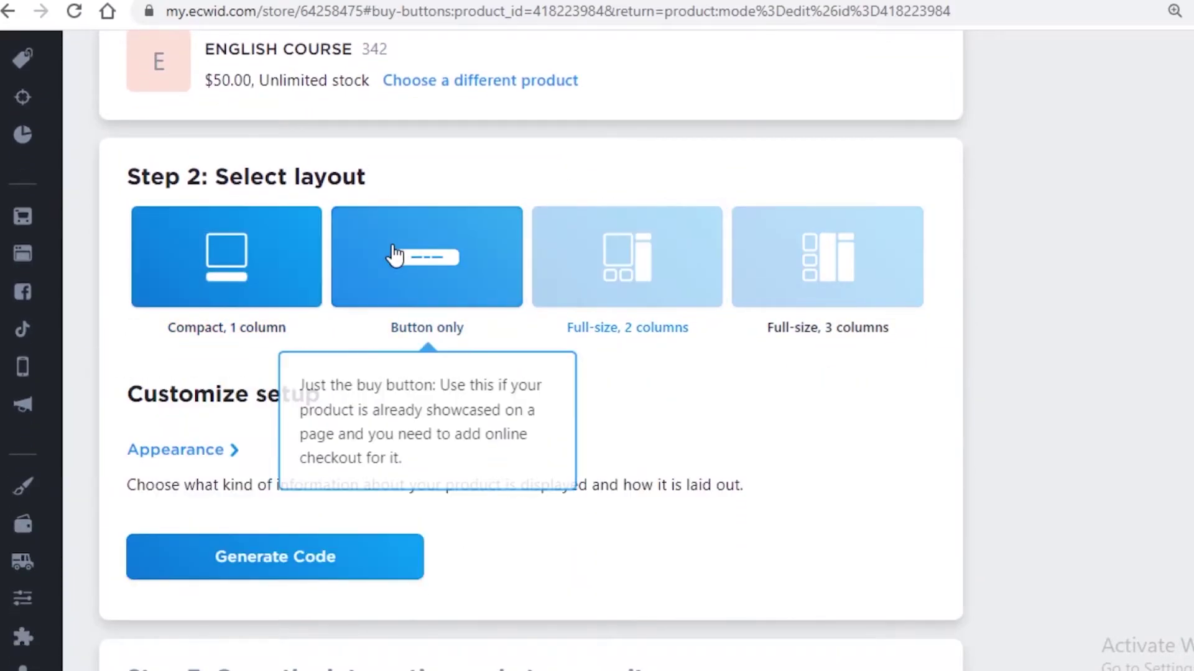
pyautogui.click(395, 255)
pyautogui.click(252, 309)
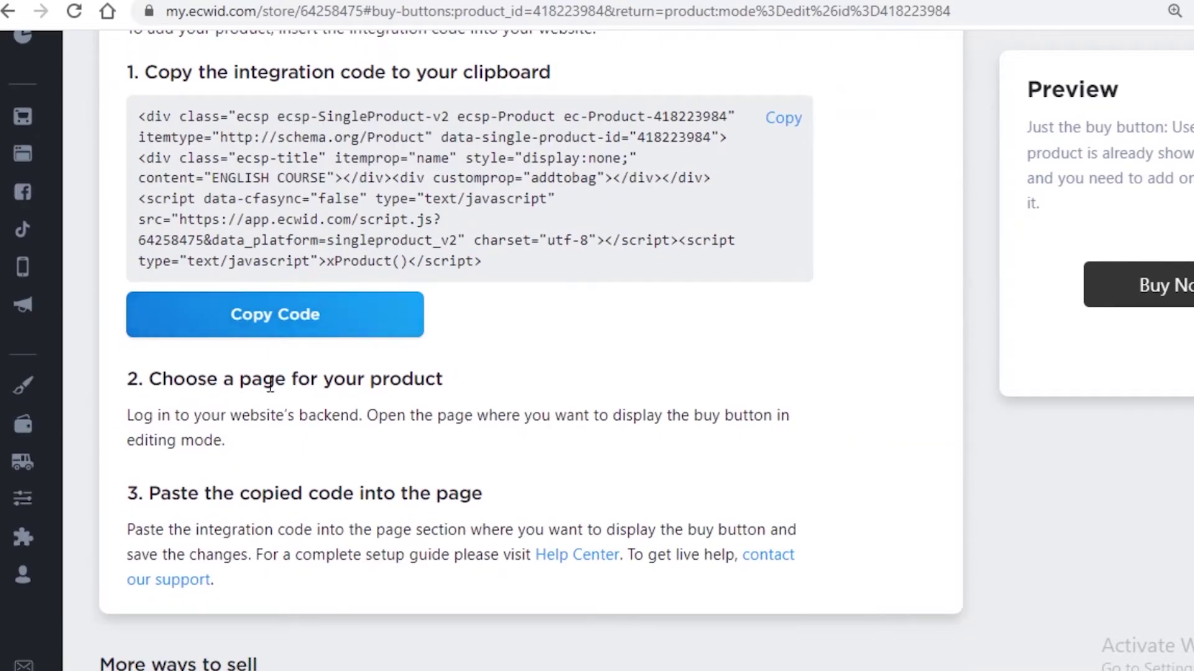
pyautogui.scroll(8, 262, 156)
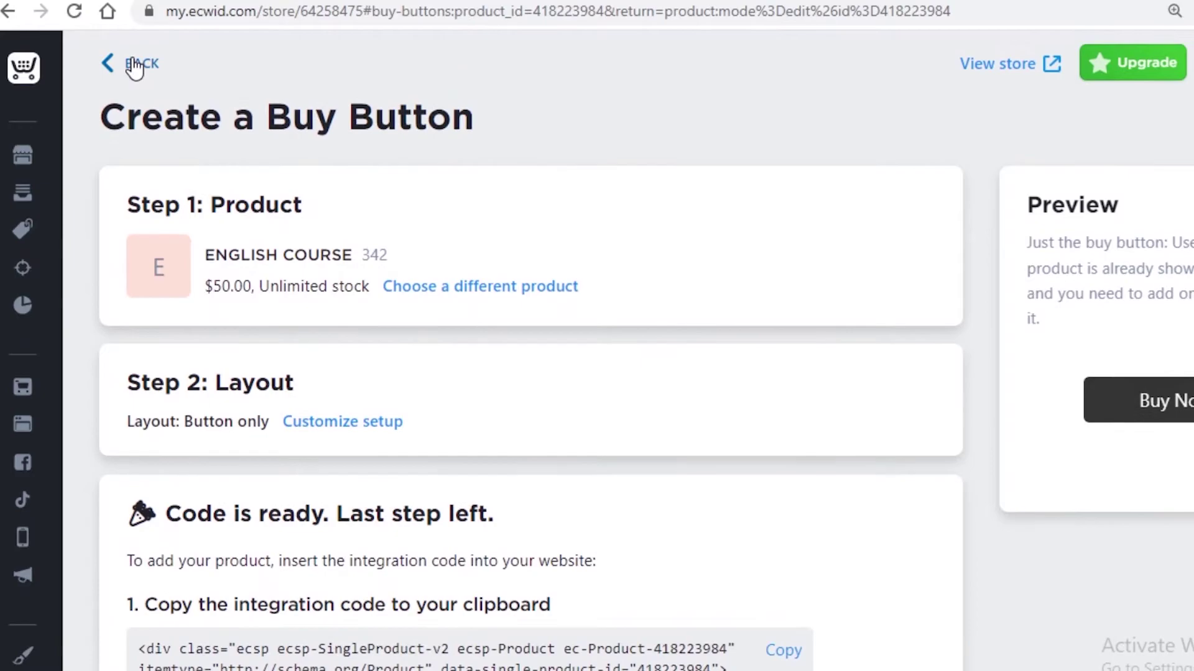
pyautogui.click(132, 65)
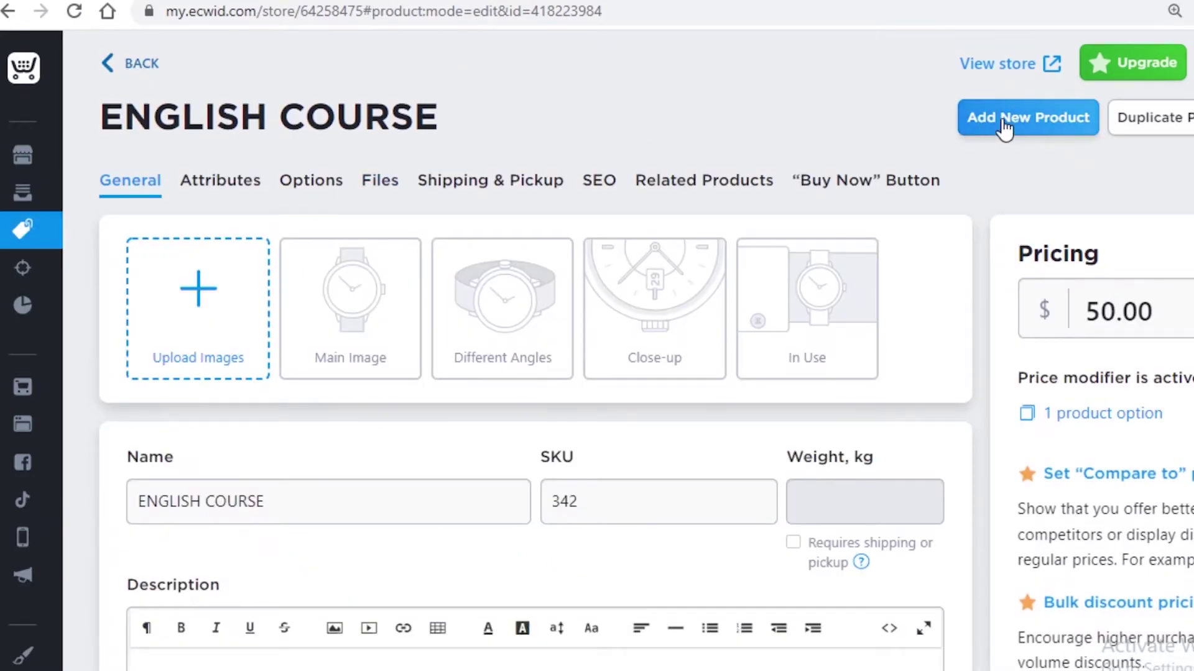
pyautogui.scroll(-3, 994, 149)
pyautogui.scroll(3, 1025, 149)
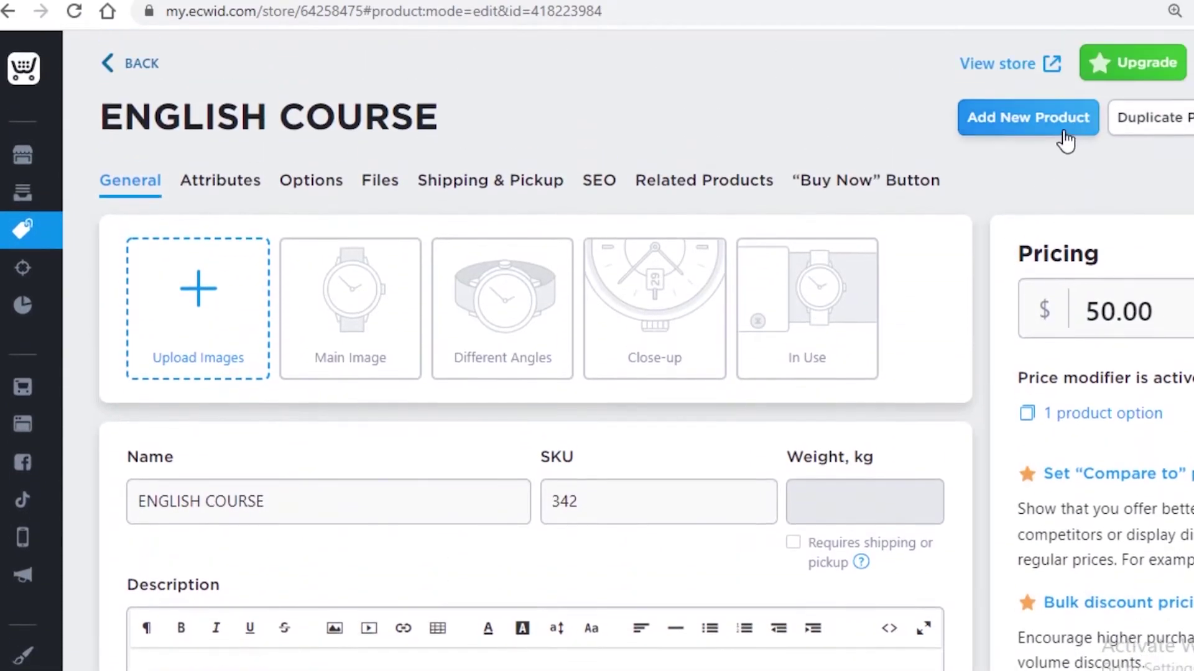
pyautogui.click(1061, 131)
pyautogui.click(132, 74)
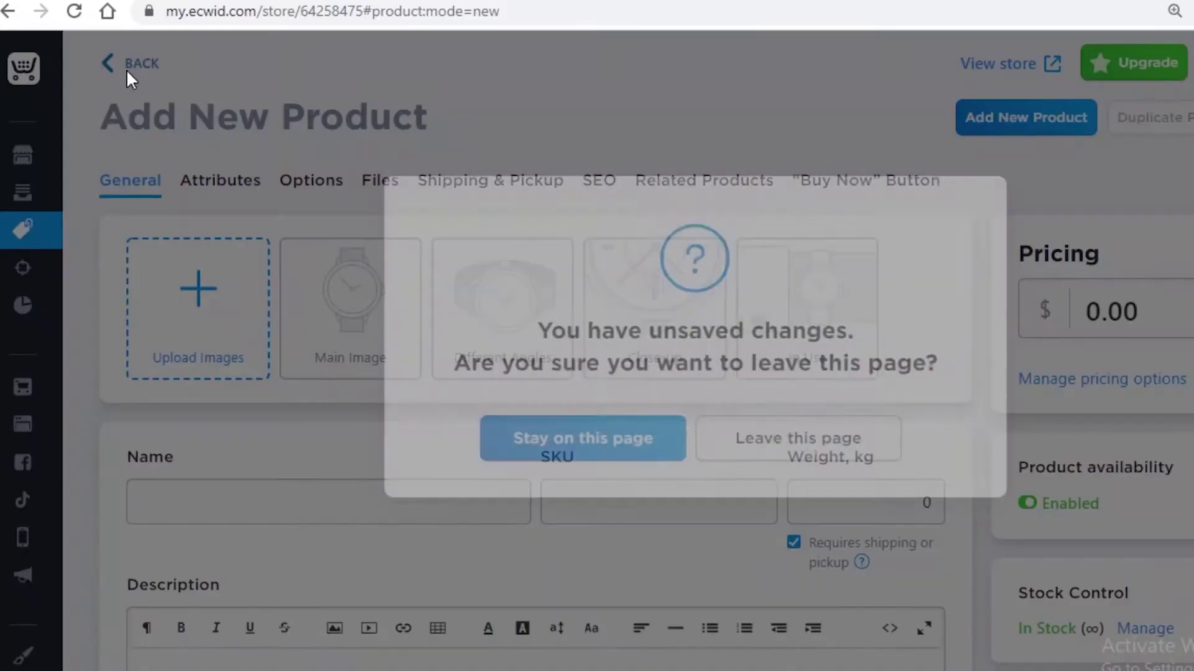
pyautogui.click(646, 478)
pyautogui.click(1120, 295)
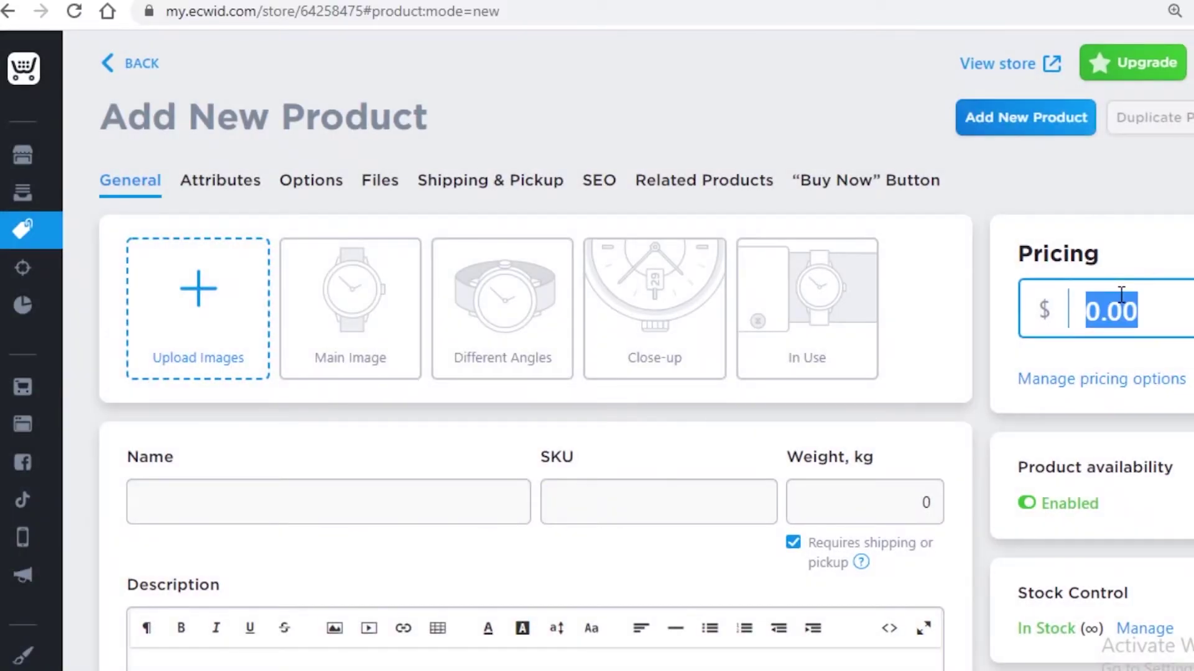
# Discard the blank new product and return to the product list.
pyautogui.click(47, 127)
pyautogui.click(103, 81)
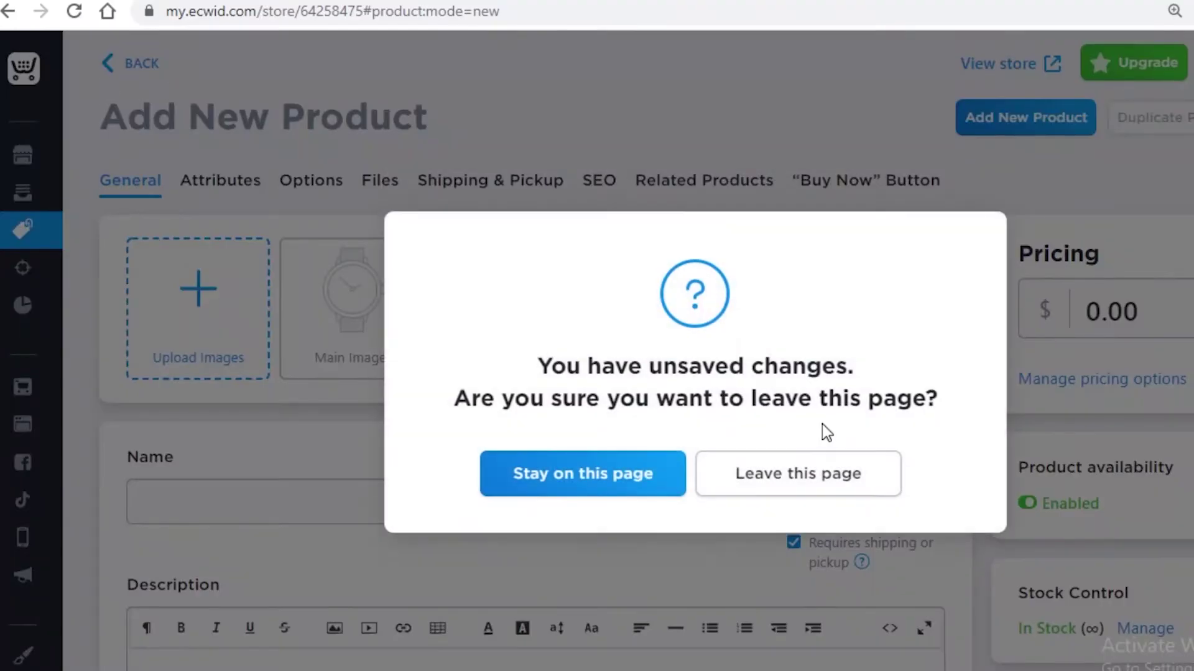
pyautogui.click(777, 485)
# Switch ENGLISH COURSE's availability off and back on in the product list, and look over the export and import sections.
pyautogui.click(325, 413)
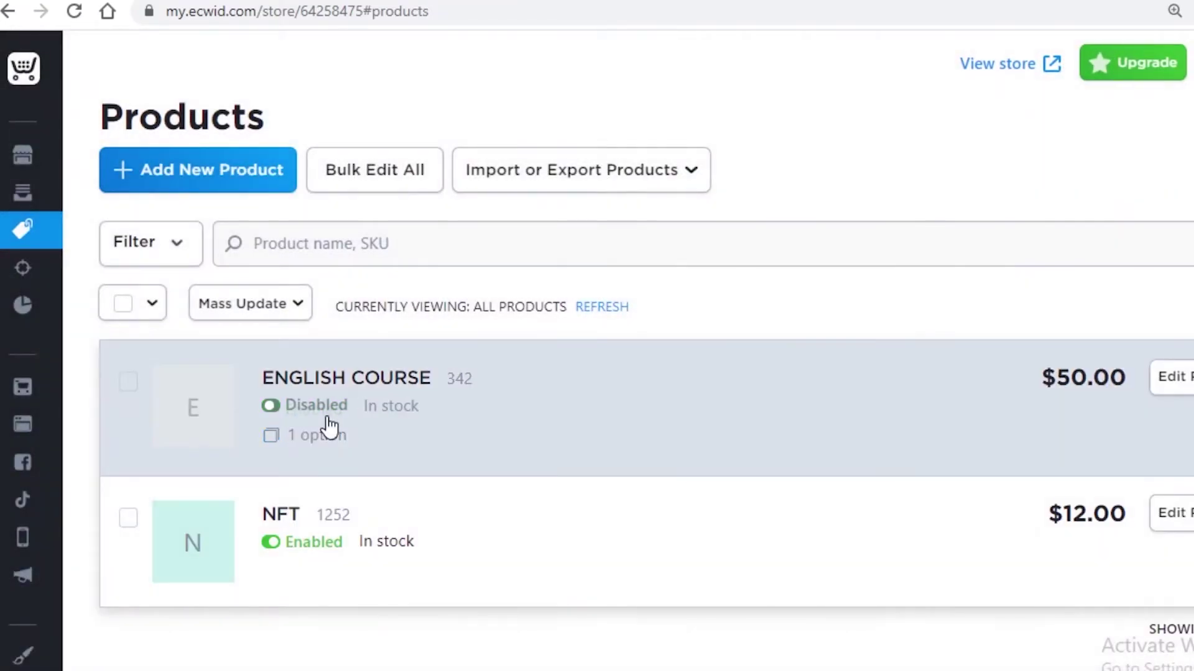
pyautogui.click(300, 413)
pyautogui.scroll(-5, 511, 114)
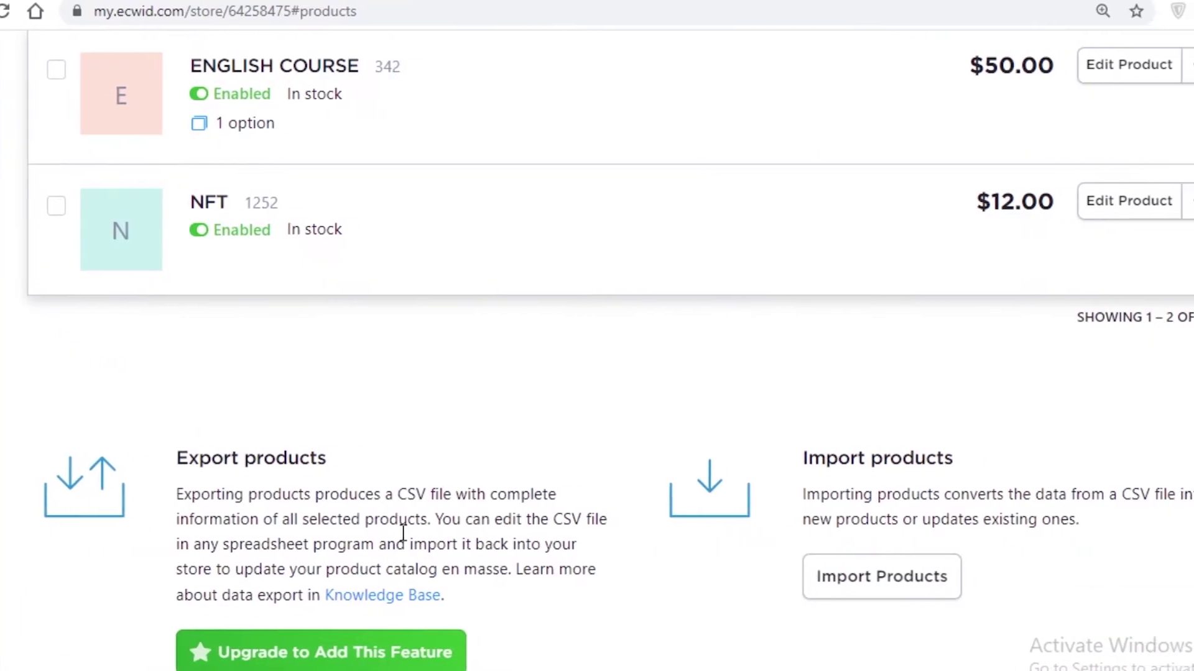
pyautogui.scroll(2, 499, 458)
pyautogui.click(236, 197)
pyautogui.click(237, 198)
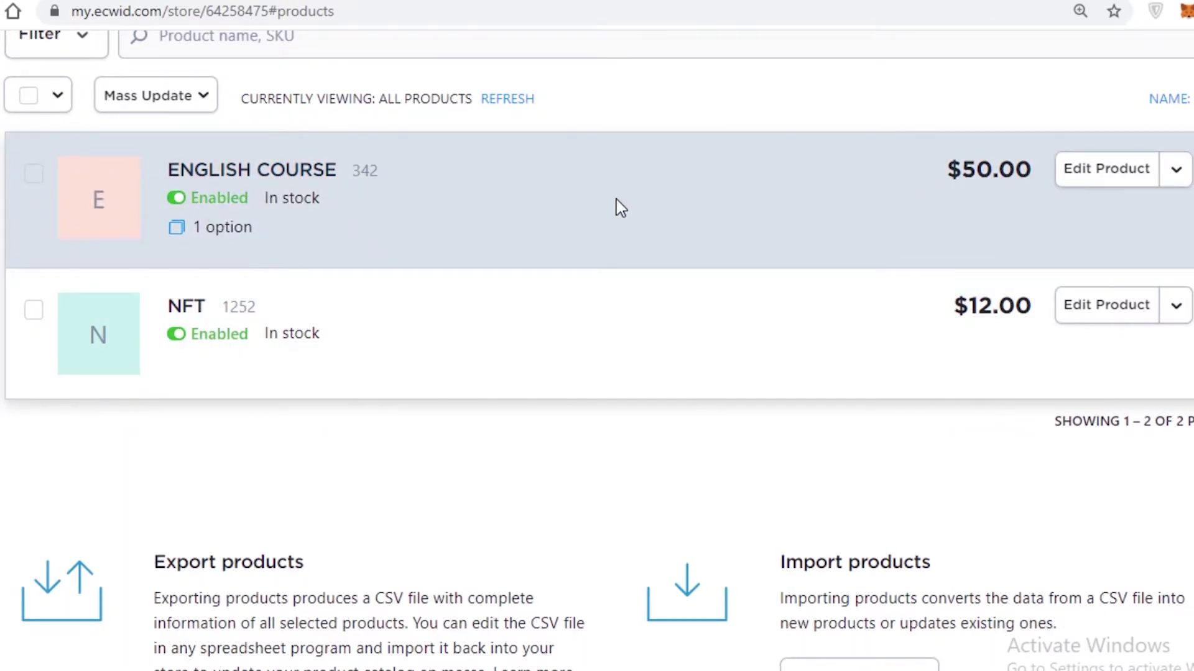
# Open ENGLISH COURSE and return, select it in the product list to review the Mass Update actions, and clear the selection.
pyautogui.click(240, 248)
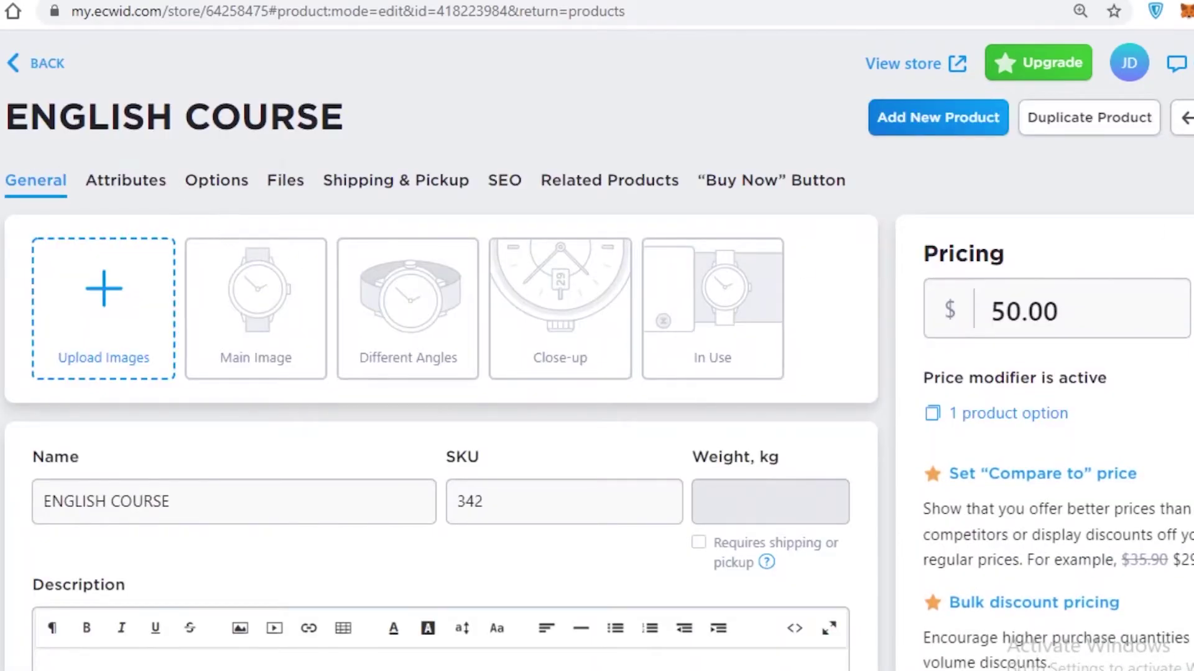
pyautogui.click(29, 65)
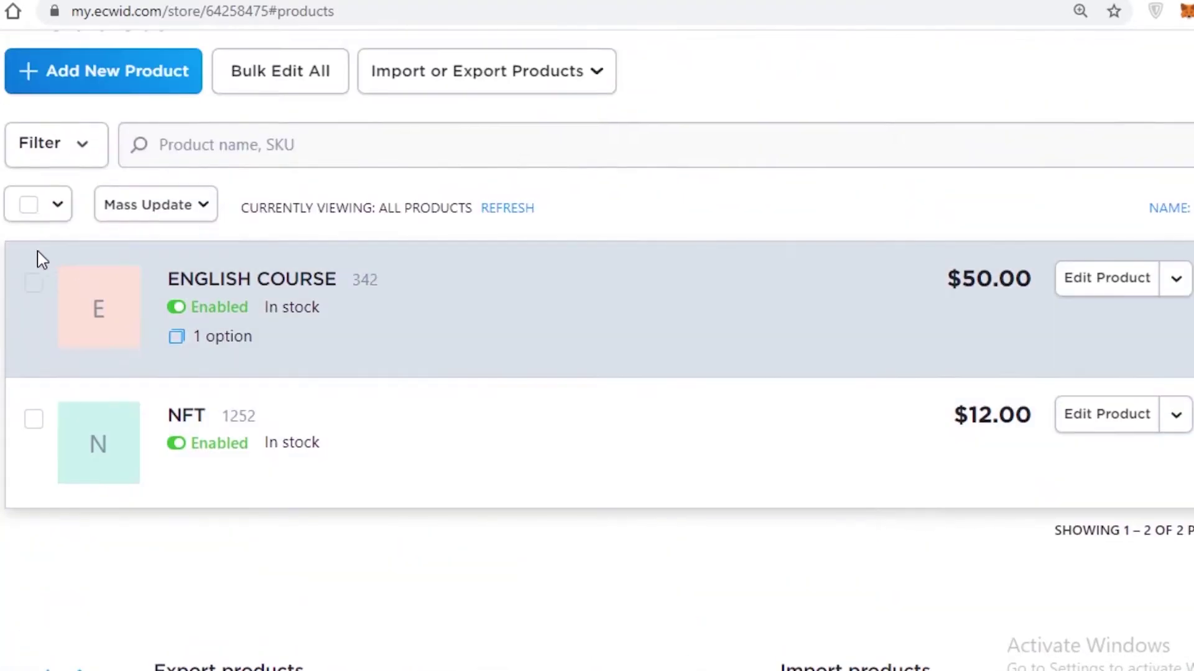
pyautogui.click(32, 283)
pyautogui.scroll(2, 35, 293)
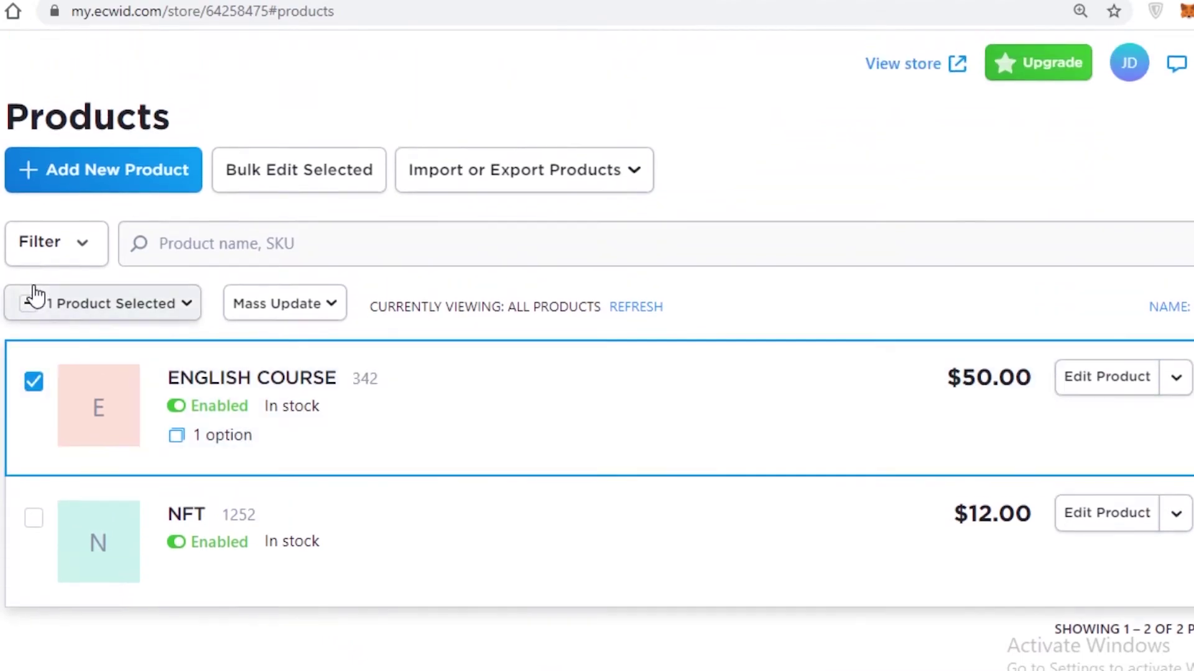
pyautogui.click(267, 317)
pyautogui.moveTo(286, 403)
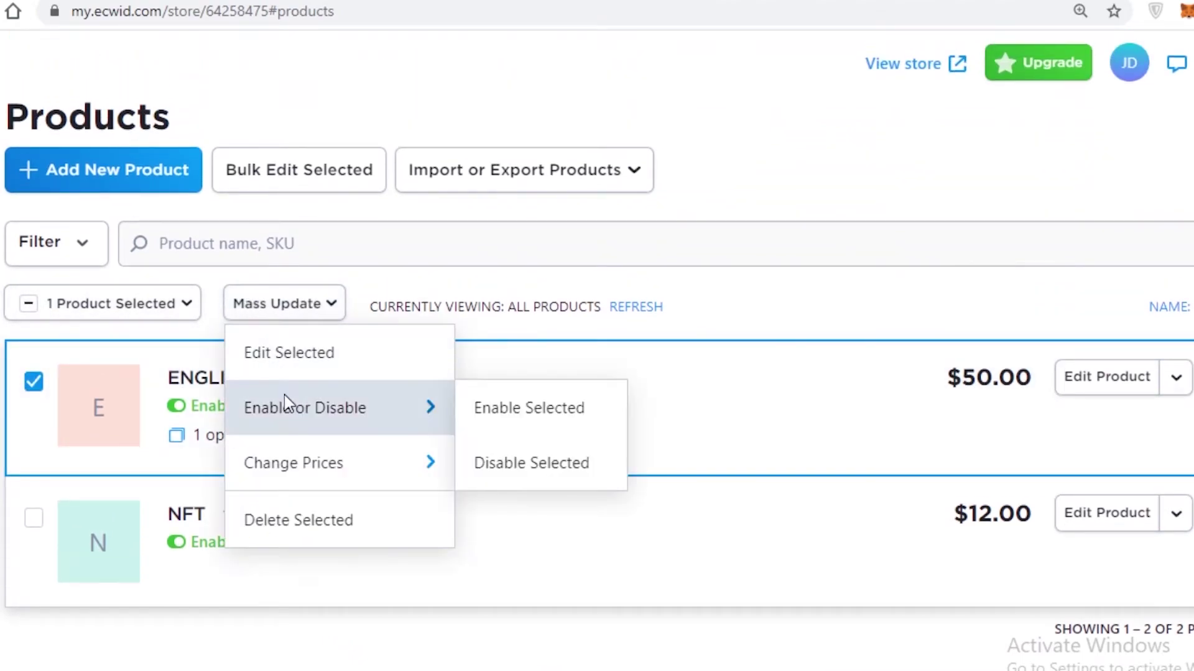
pyautogui.moveTo(386, 460)
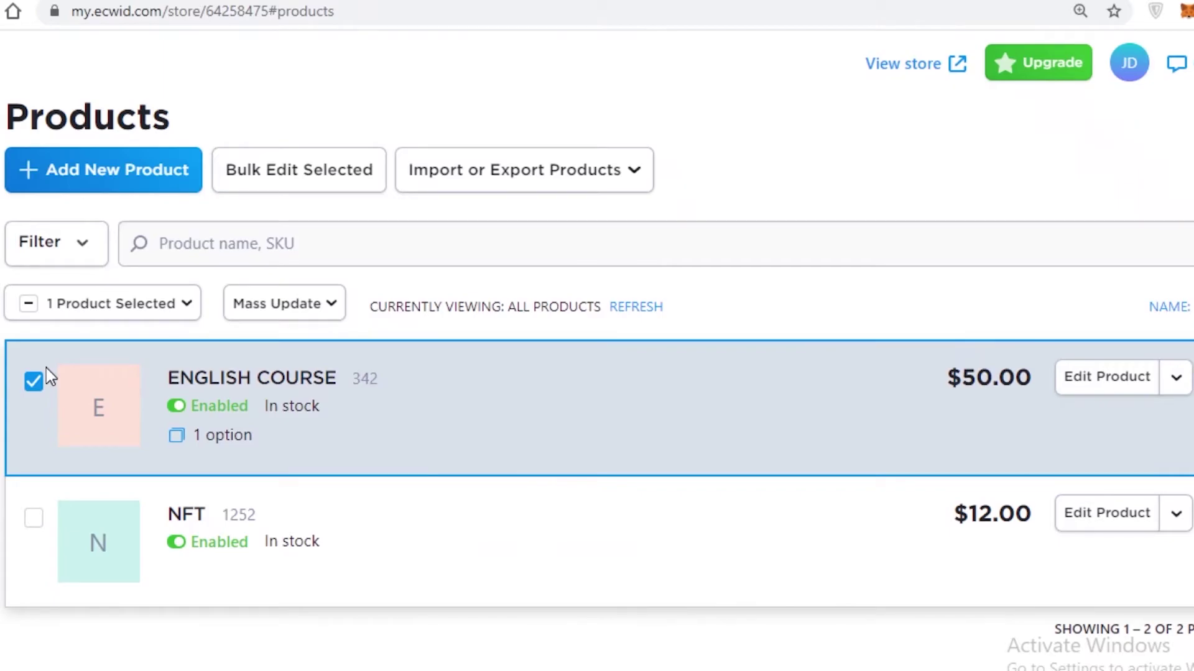
pyautogui.click(34, 383)
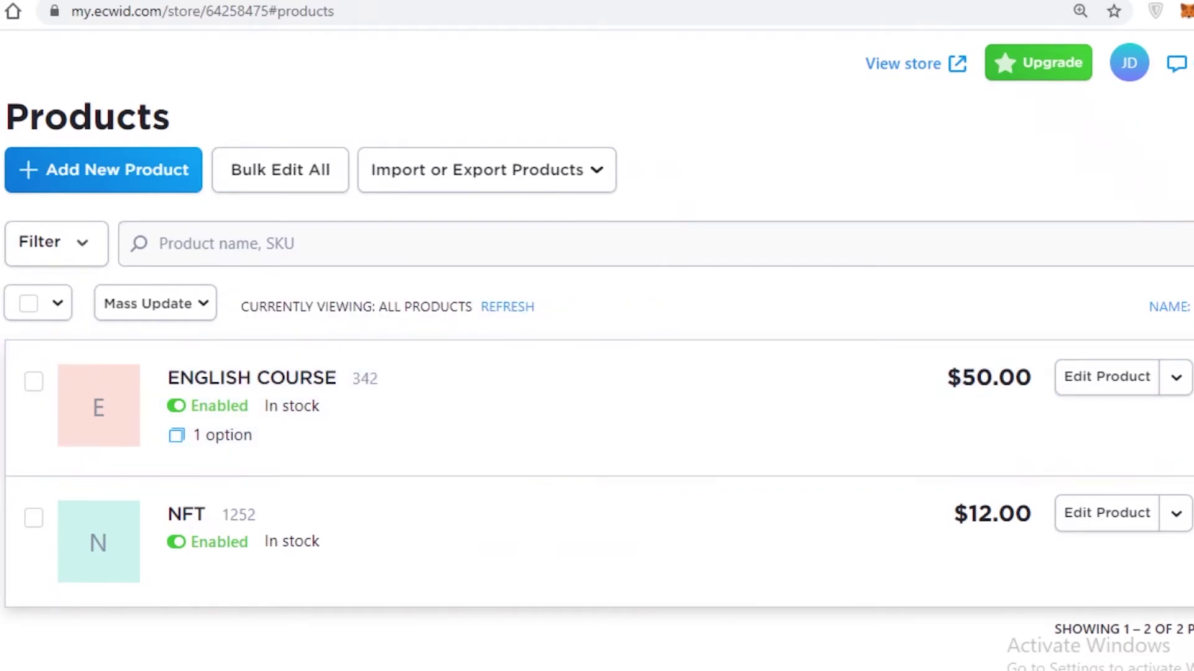
# Go to the store's design settings from the dashboard and look over the product image size and aspect ratio options.
pyautogui.click(34, 155)
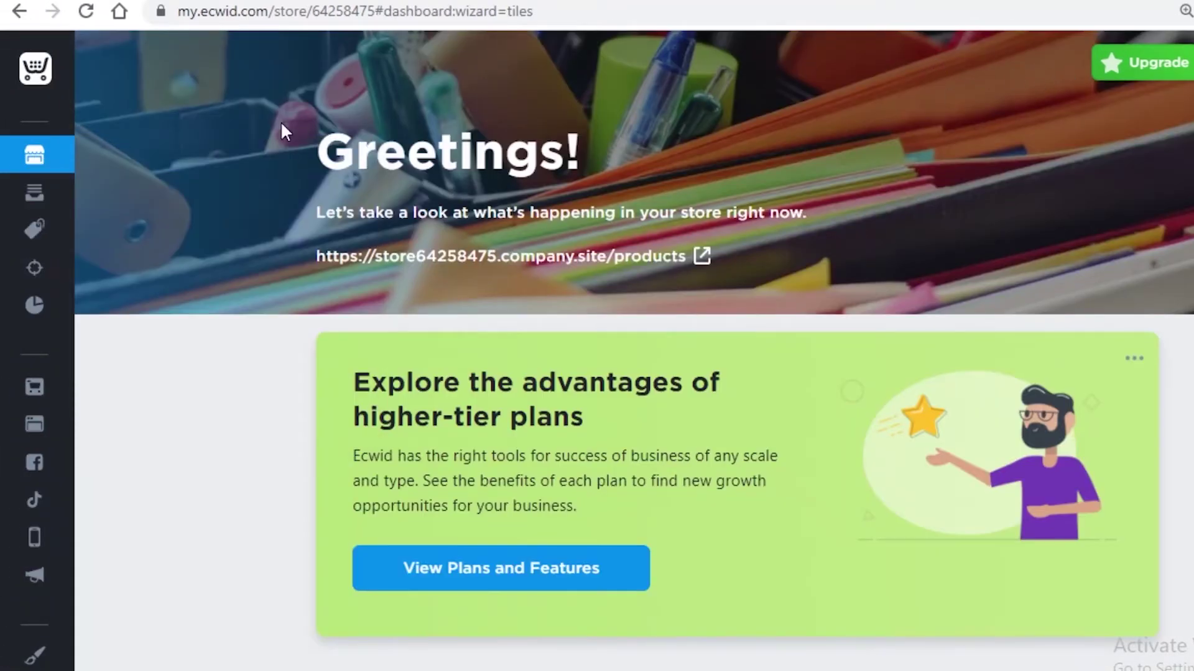
pyautogui.scroll(-2, 37, 535)
pyautogui.scroll(-2, 40, 598)
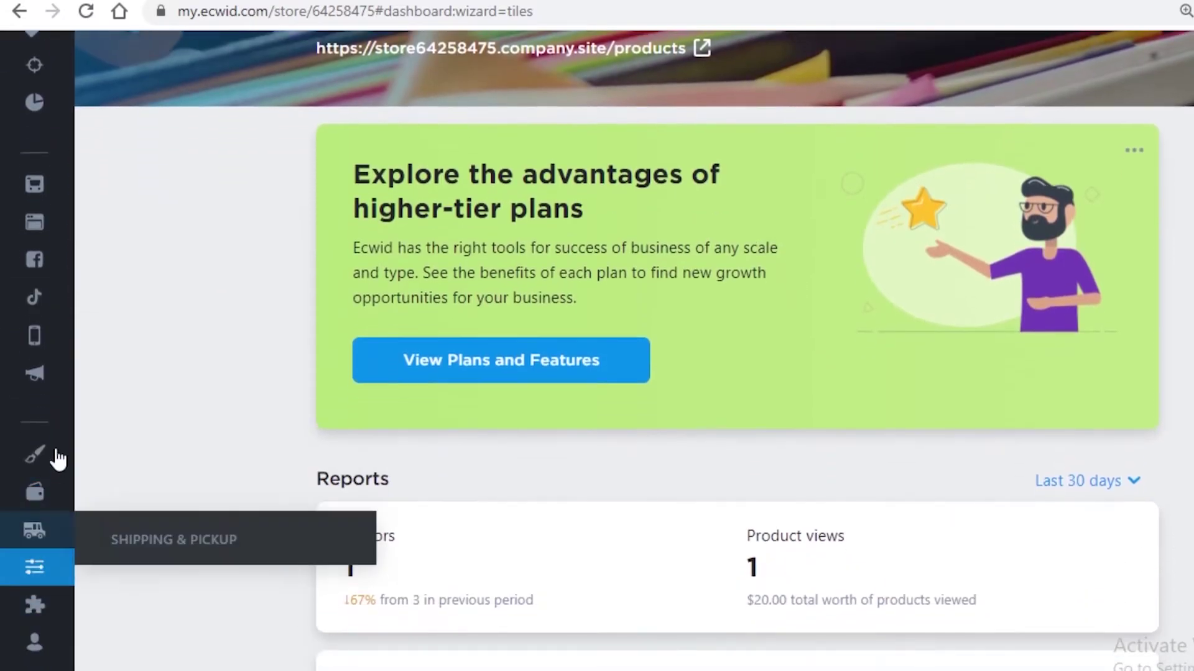
pyautogui.click(133, 468)
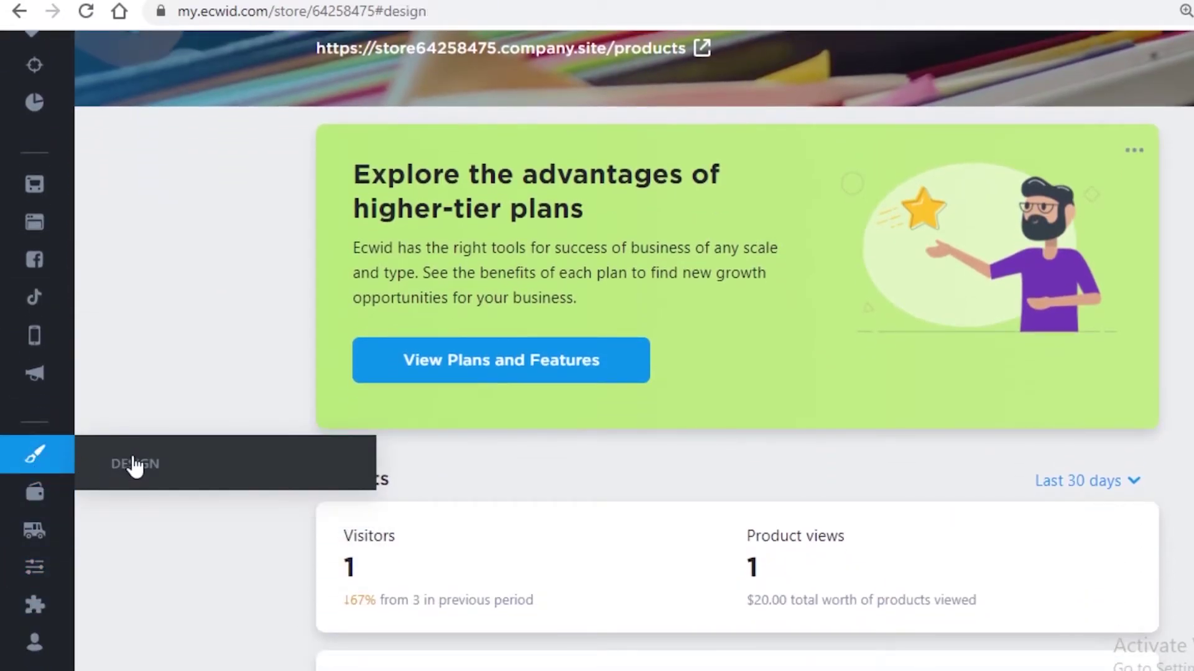
pyautogui.scroll(-6, 28, 429)
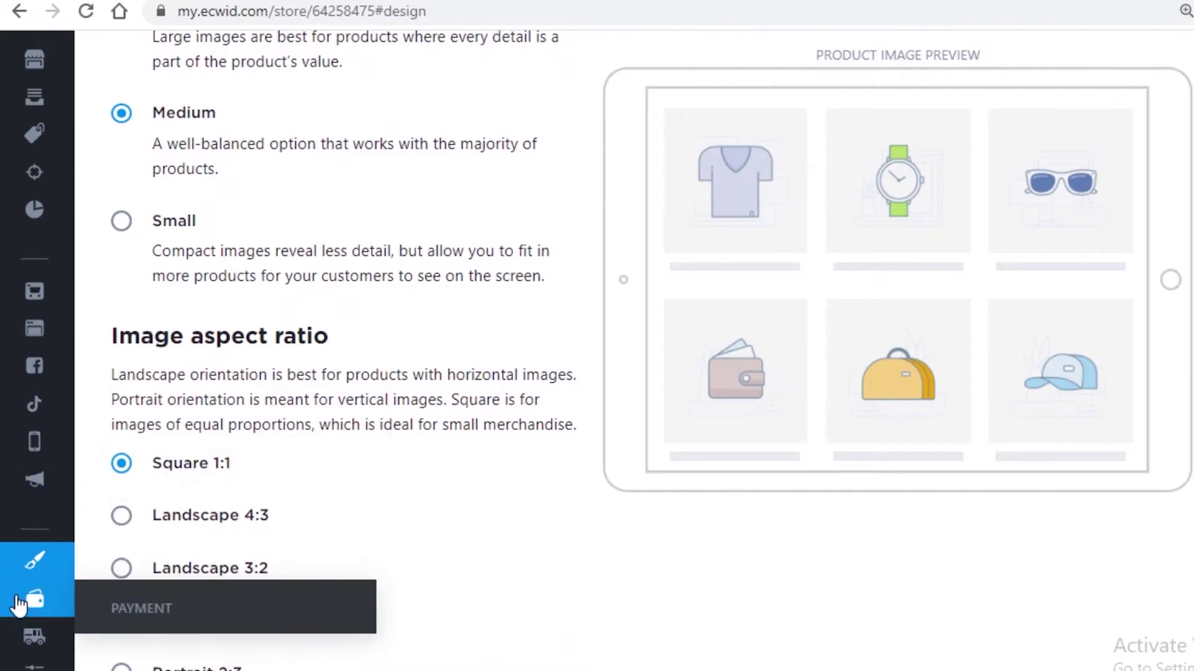
pyautogui.scroll(-2, 43, 597)
pyautogui.moveTo(47, 571)
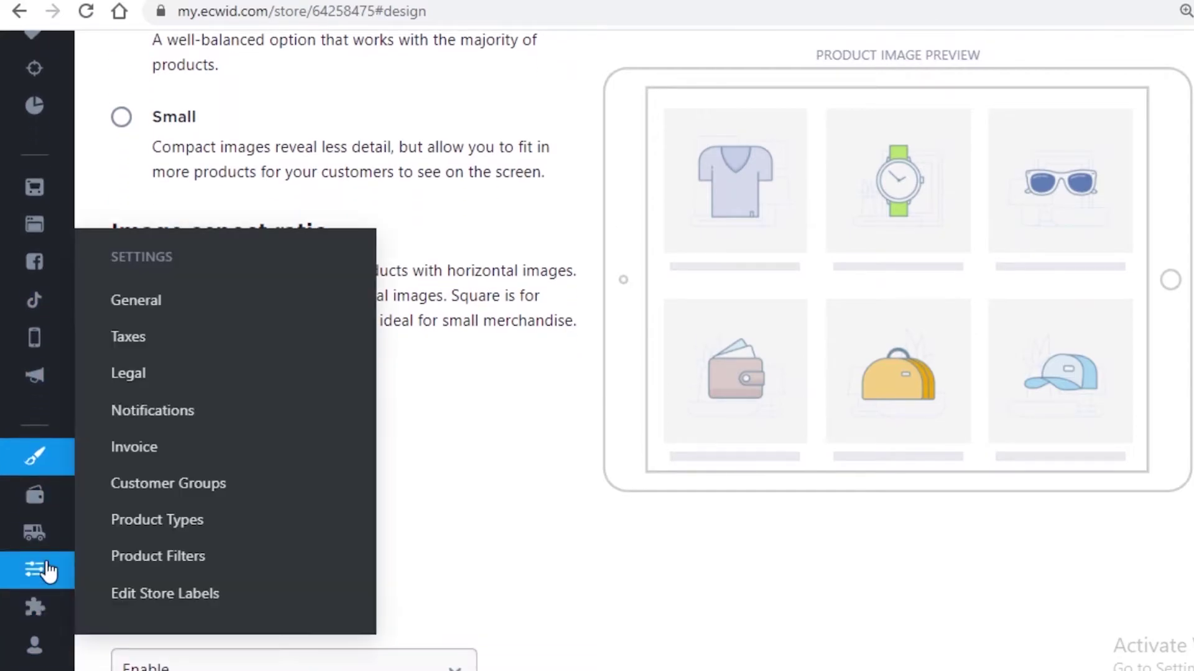
# Open the live online store from the website overview and go to the ENGLISH COURSE page in its Store section.
pyautogui.moveTo(45, 242)
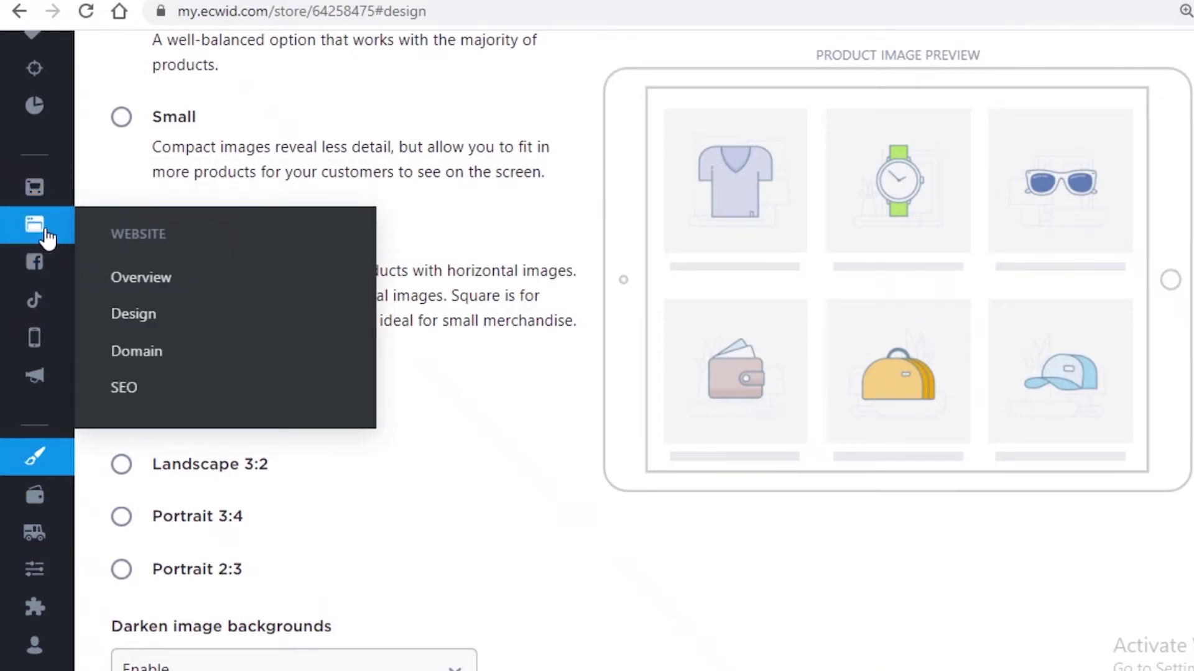
pyautogui.click(177, 279)
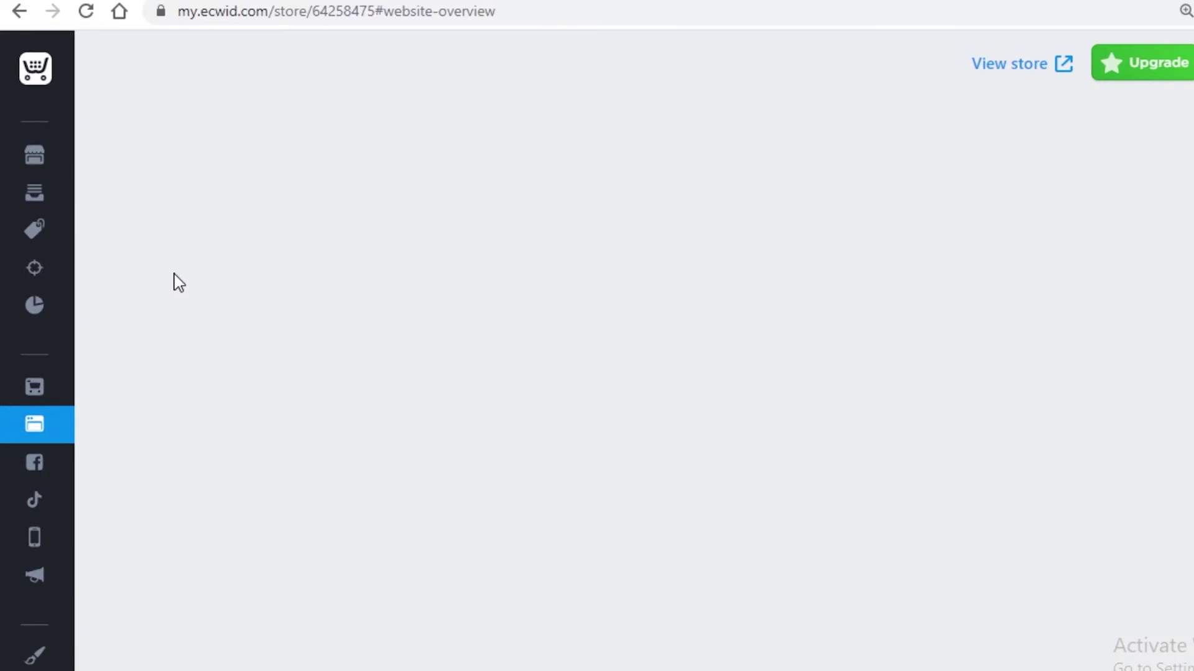
pyautogui.scroll(-2, 274, 299)
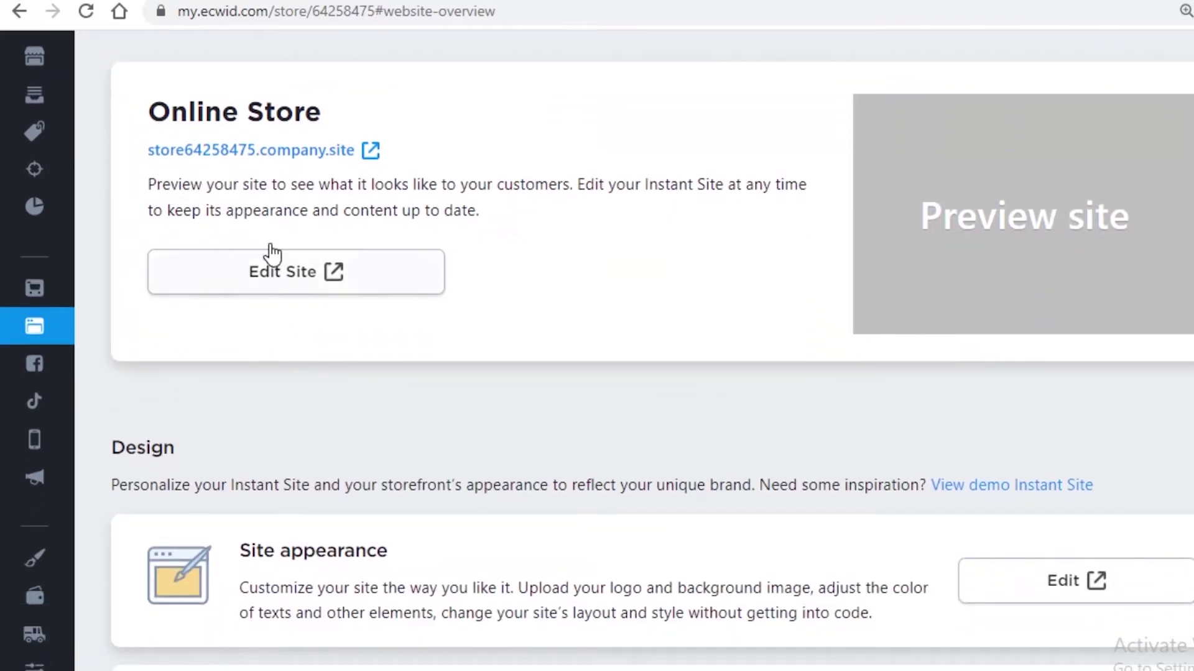
pyautogui.click(276, 151)
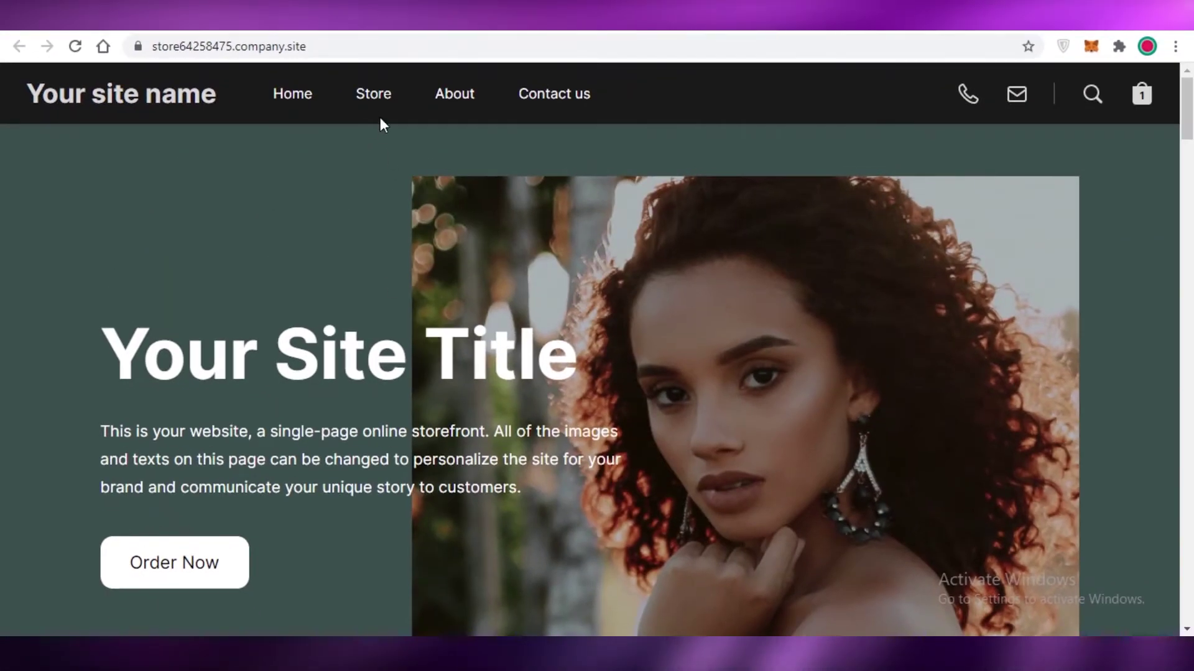
pyautogui.click(375, 103)
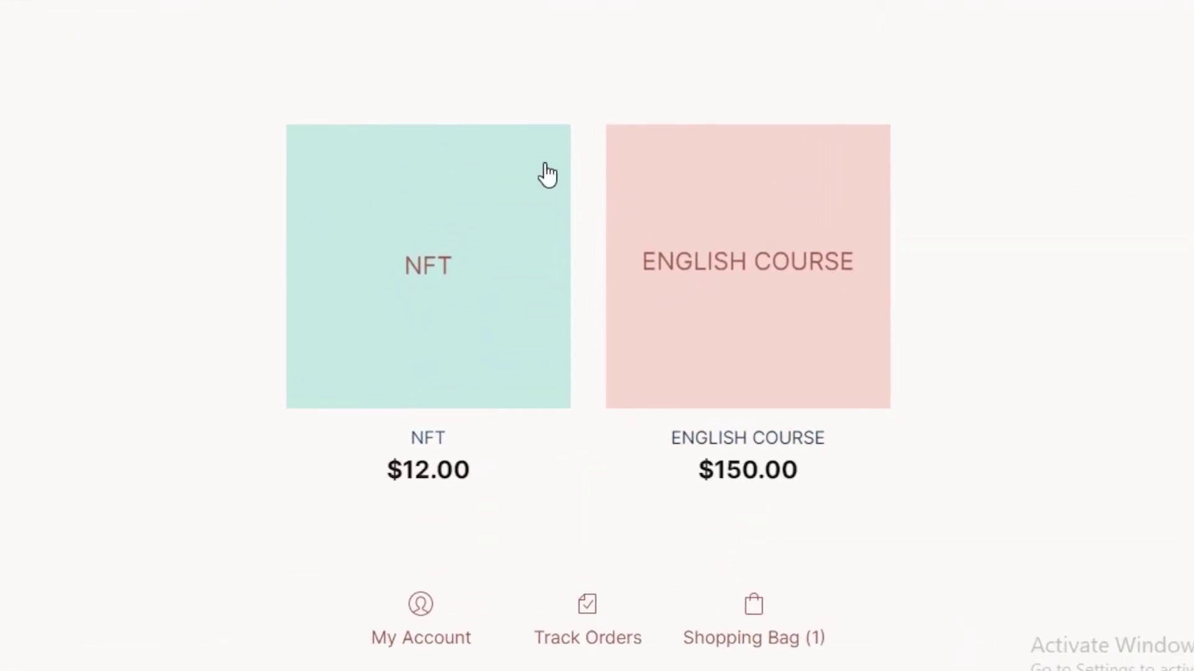
pyautogui.click(743, 248)
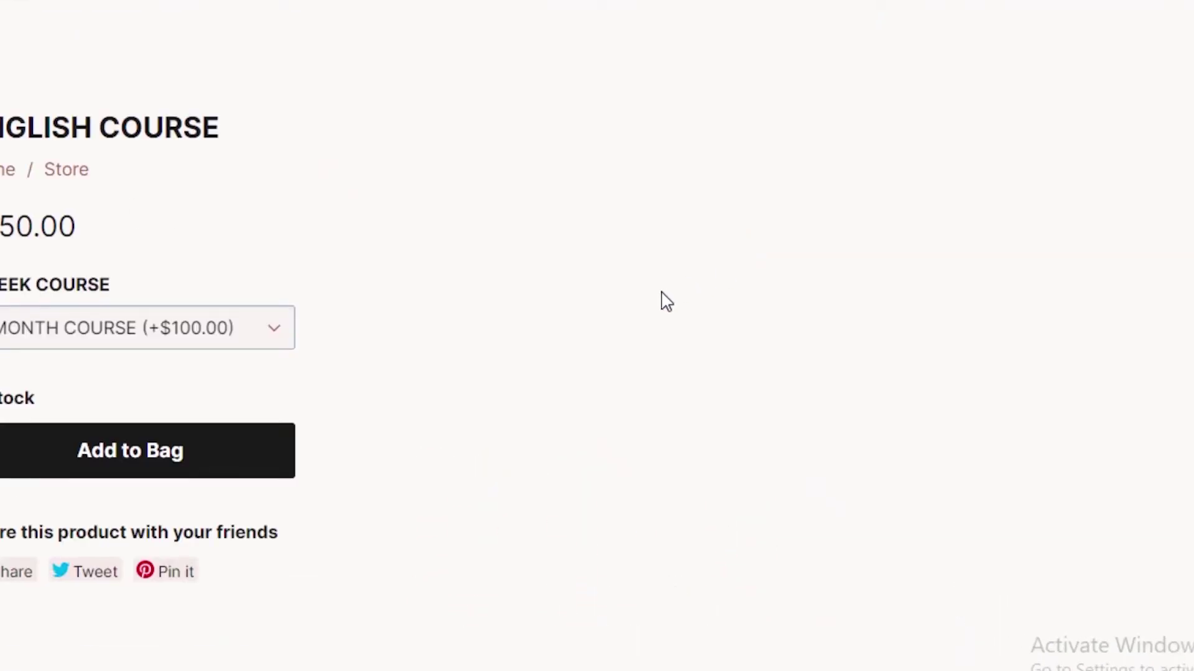
# Try the different course length options on the ENGLISH COURSE page, ending with 3 MONTH COURSE (+$299.00).
pyautogui.click(133, 331)
pyautogui.click(121, 368)
pyautogui.press('Down')
pyautogui.click(151, 339)
pyautogui.click(192, 364)
pyautogui.click(199, 339)
pyautogui.click(197, 386)
pyautogui.click(205, 342)
pyautogui.click(200, 383)
pyautogui.click(193, 347)
pyautogui.click(172, 386)
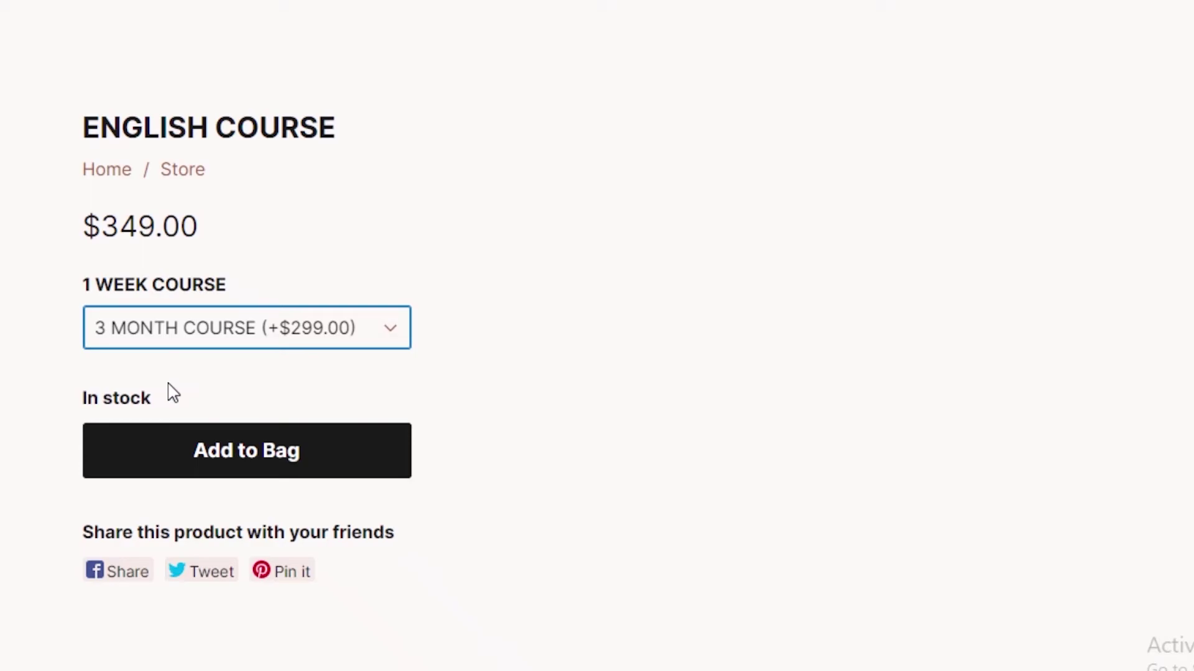
pyautogui.click(177, 327)
pyautogui.click(274, 333)
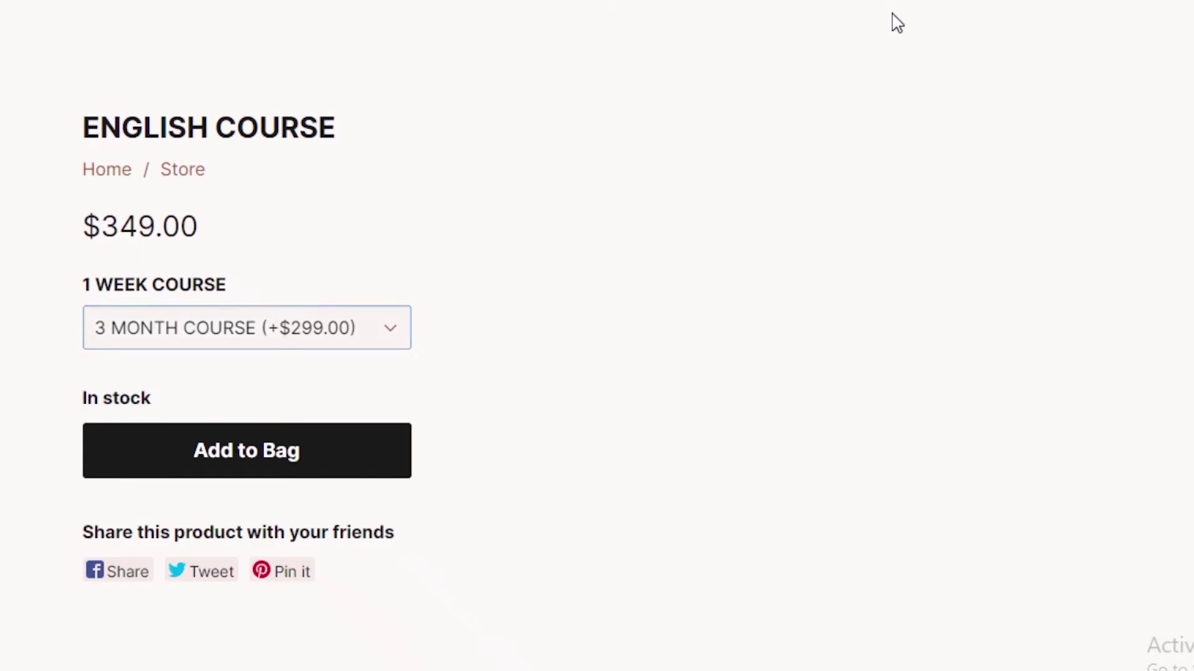
# Look over the live store's home page and the plan prices on the Ecwid pricing page.
pyautogui.scroll(1, 229, 63)
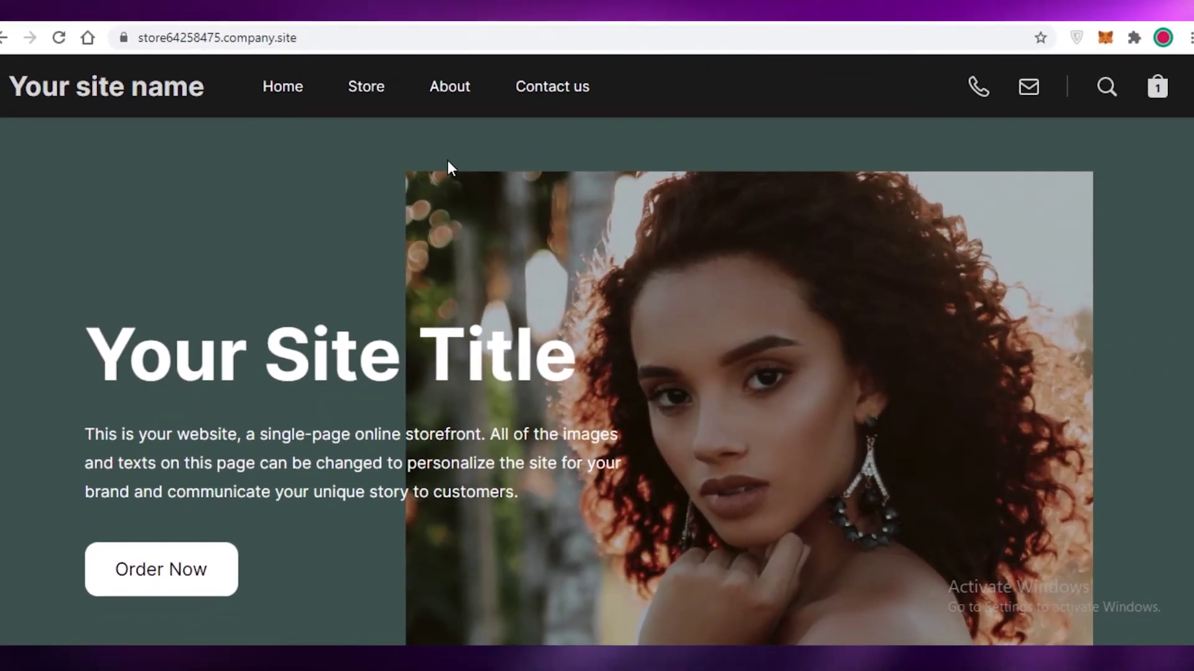
pyautogui.scroll(-3, 447, 180)
pyautogui.scroll(-1, 480, 202)
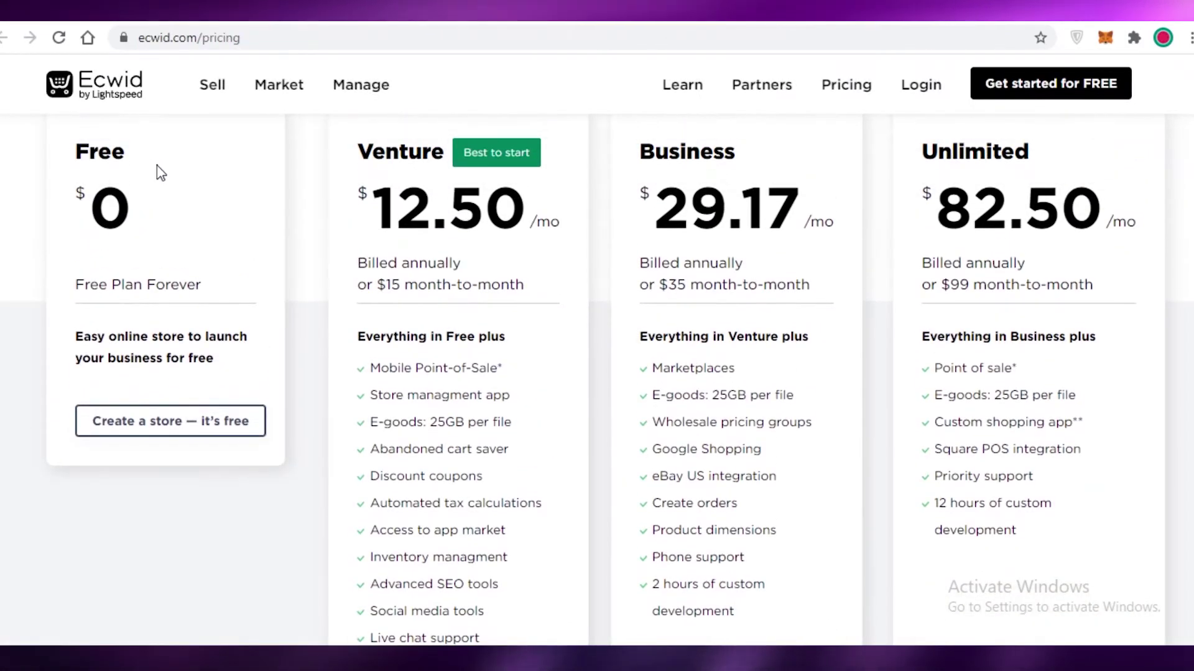
pyautogui.scroll(1, 101, 280)
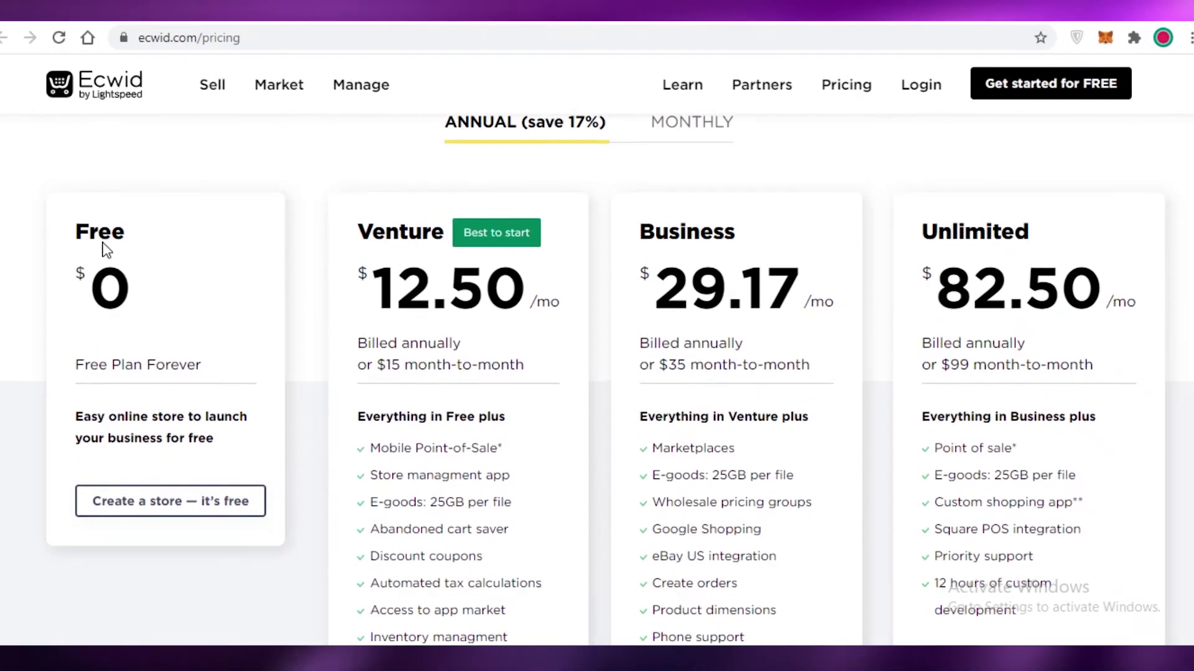
pyautogui.scroll(-1, 101, 255)
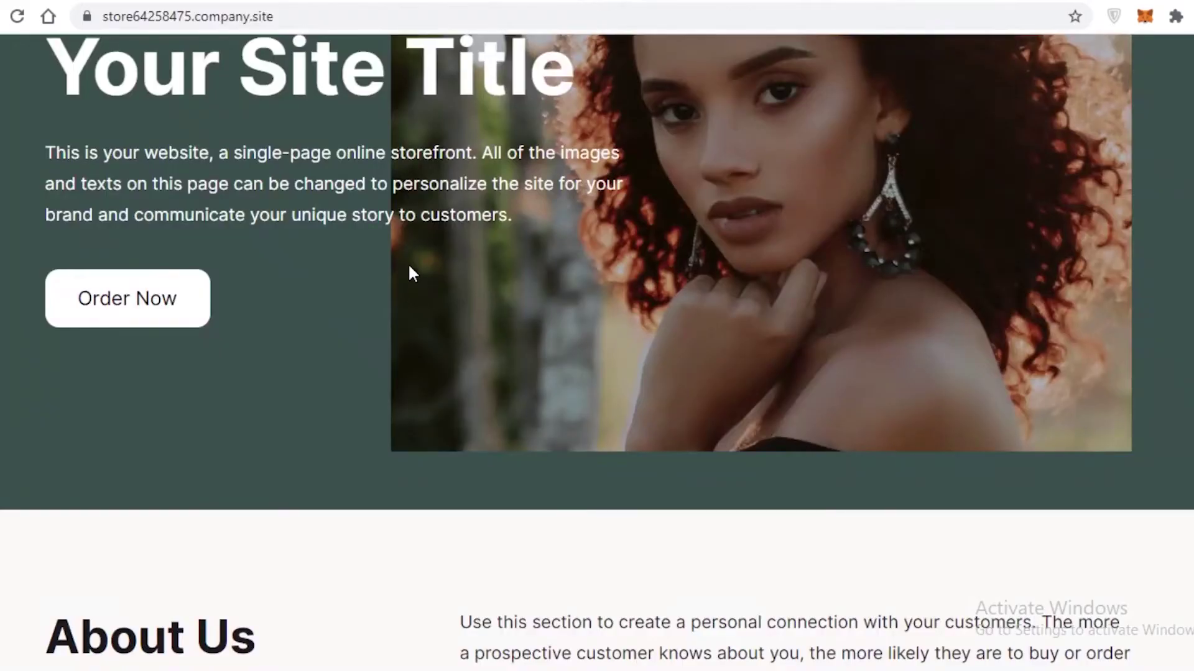
pyautogui.scroll(4, 408, 267)
pyautogui.scroll(-7, 532, 213)
pyautogui.scroll(-3, 613, 404)
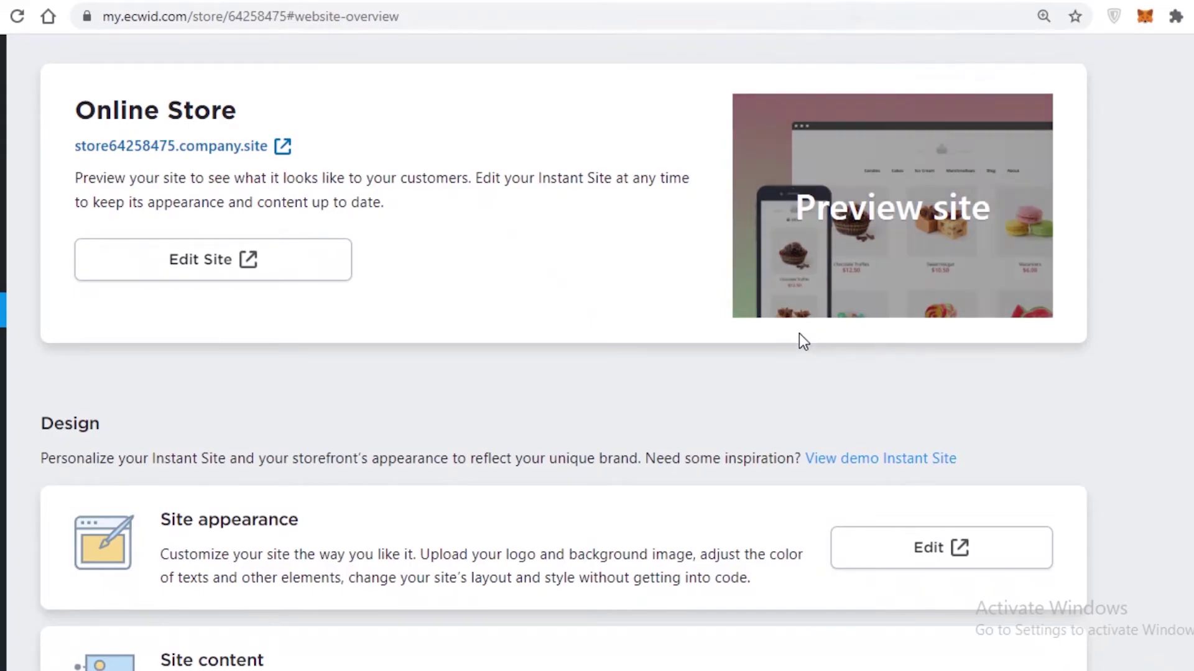
# Look through the website overview's design, site address and SEO settings sections.
pyautogui.scroll(1, 799, 342)
pyautogui.scroll(-5, 799, 341)
pyautogui.scroll(-5, 571, 156)
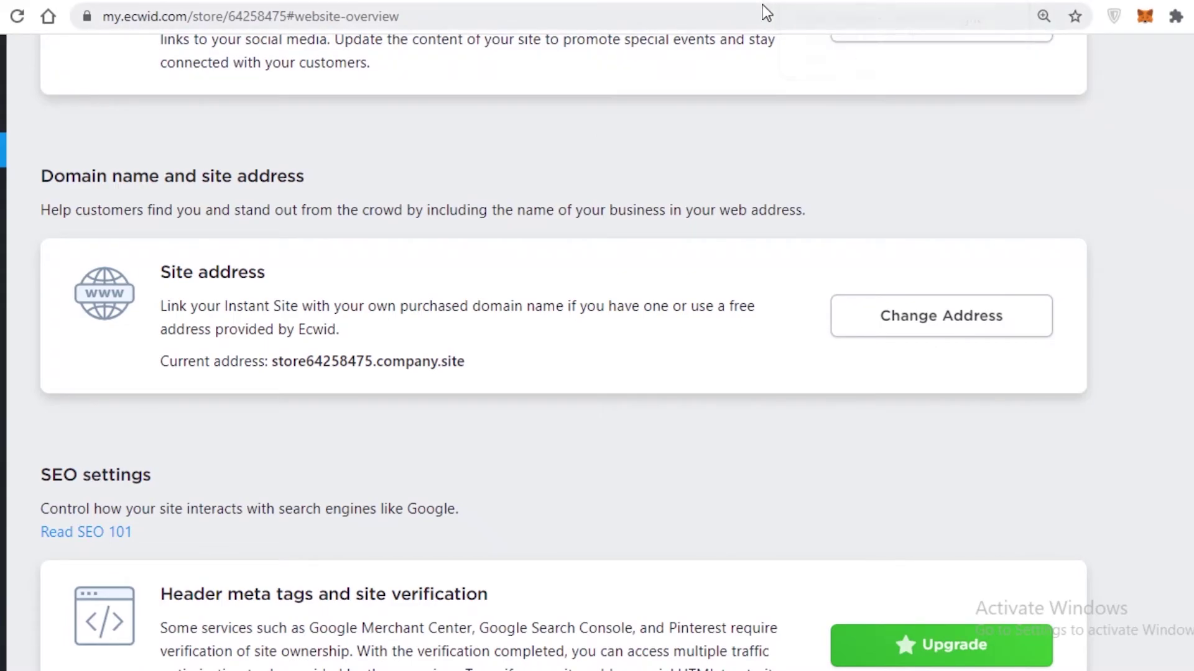
# Compare the features and prices of the Free, Venture, Business and Unlimited plans on the Ecwid pricing page.
pyautogui.hotkey('ctrl', 'Tab')
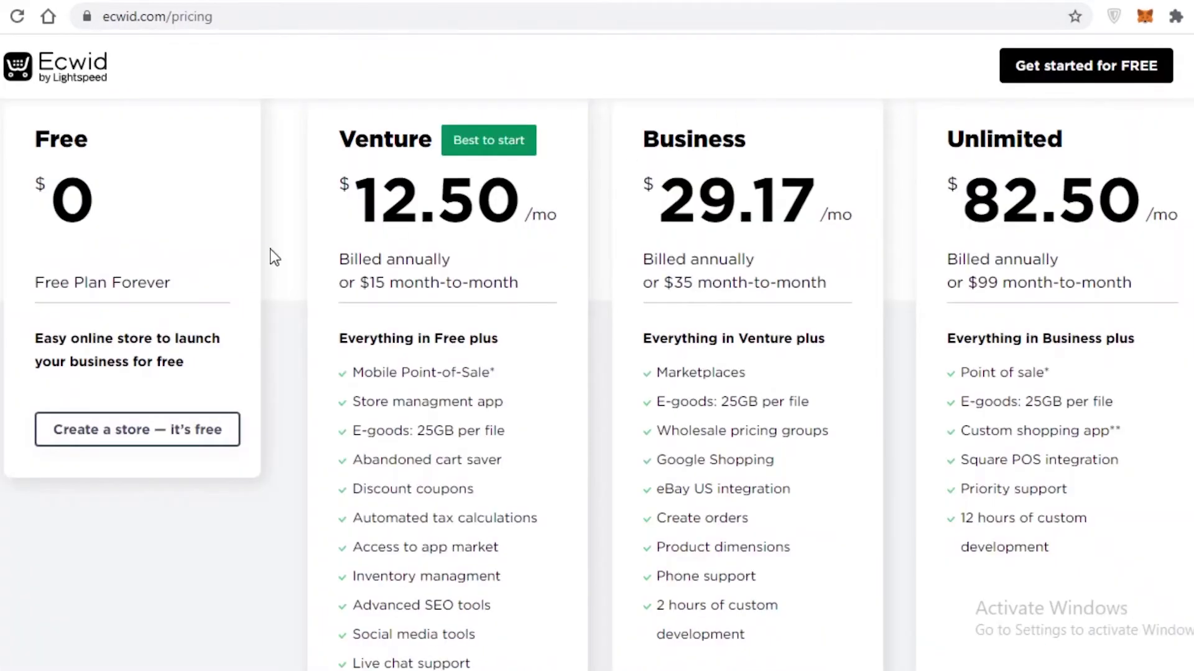
pyautogui.scroll(5, 229, 266)
pyautogui.scroll(-15, 248, 309)
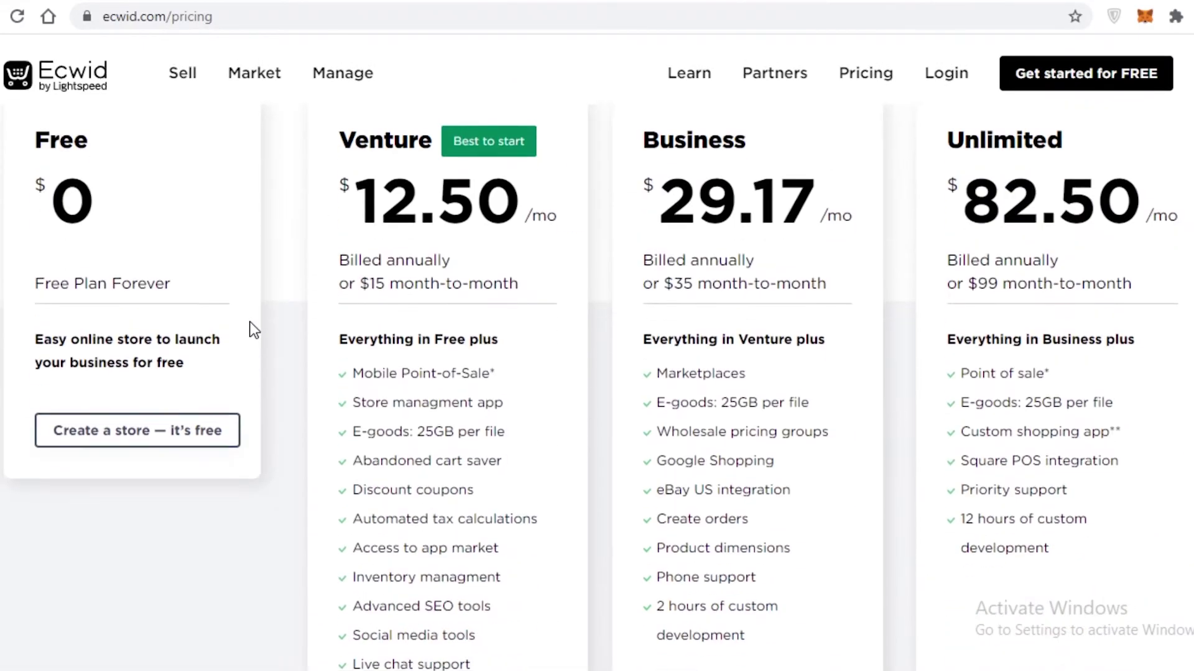
pyautogui.scroll(12, 259, 332)
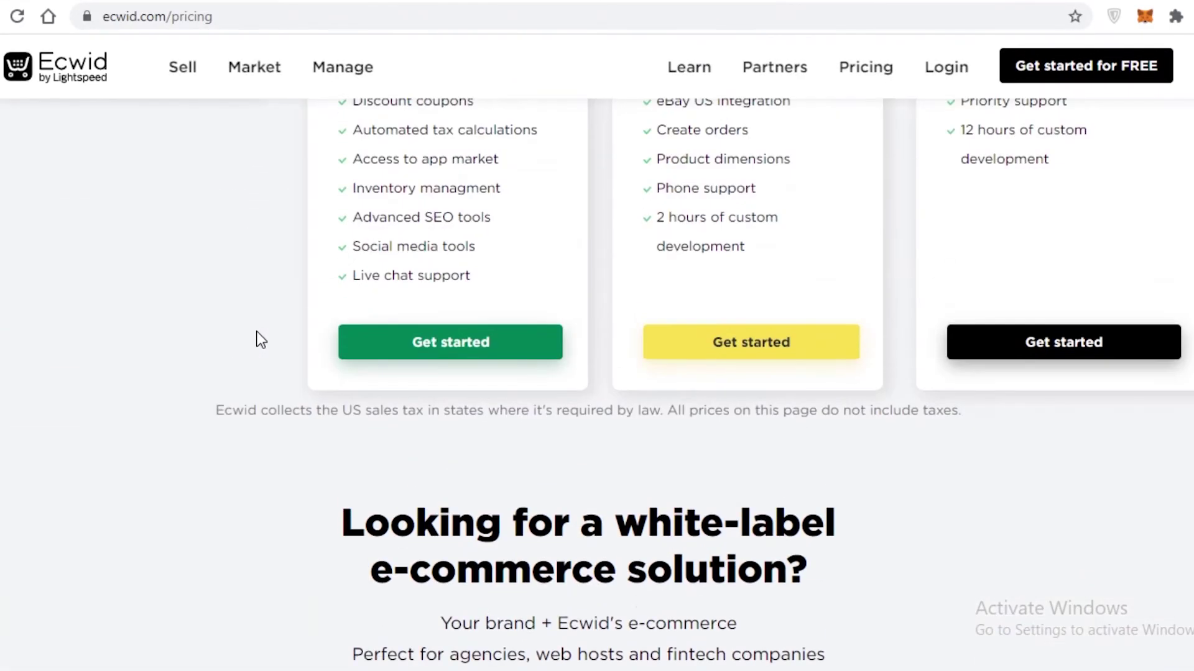
pyautogui.scroll(-5, 282, 319)
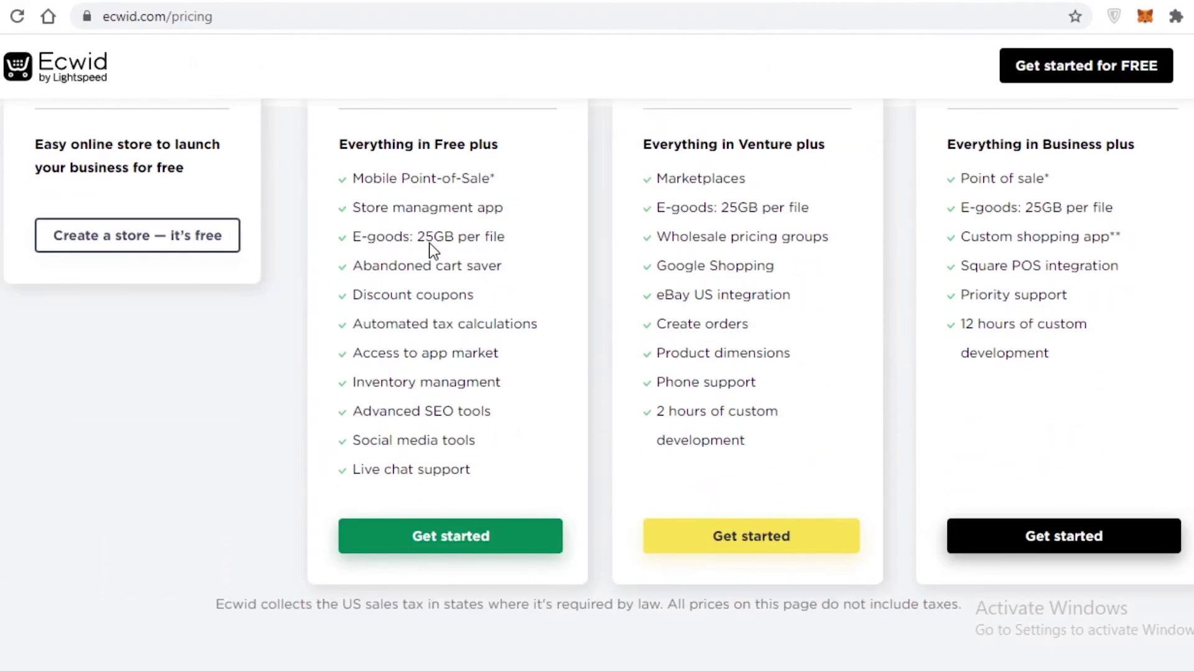
pyautogui.scroll(5, 667, 318)
pyautogui.scroll(-3, 386, 408)
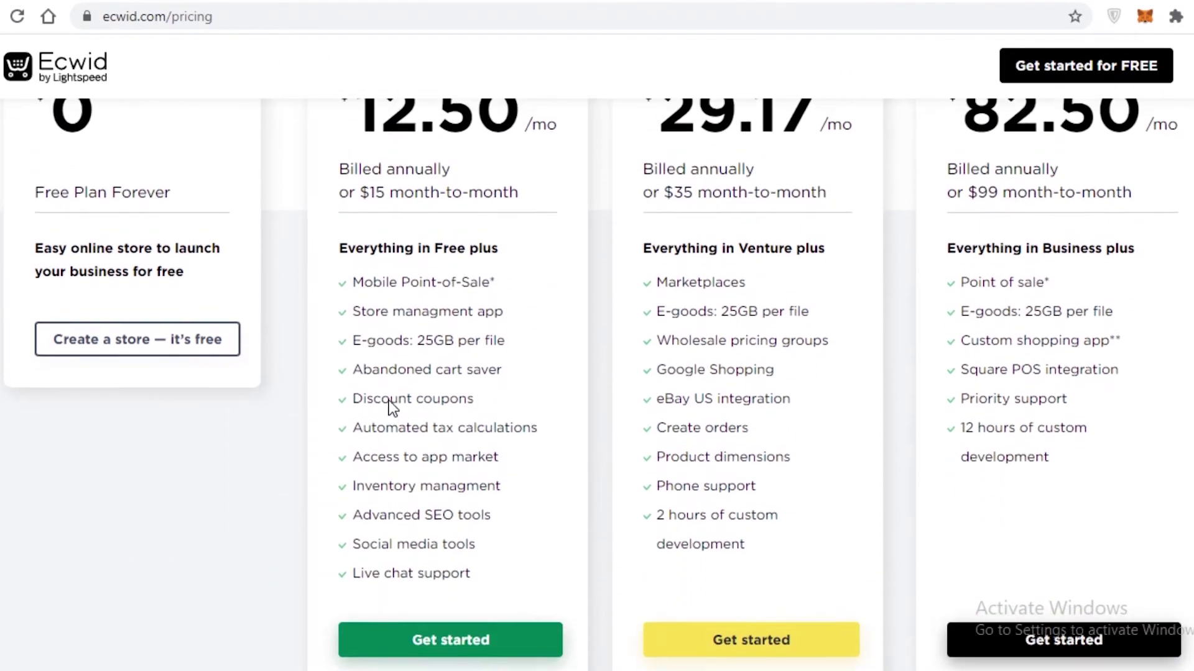
pyautogui.scroll(3, 545, 367)
pyautogui.scroll(-5, 391, 273)
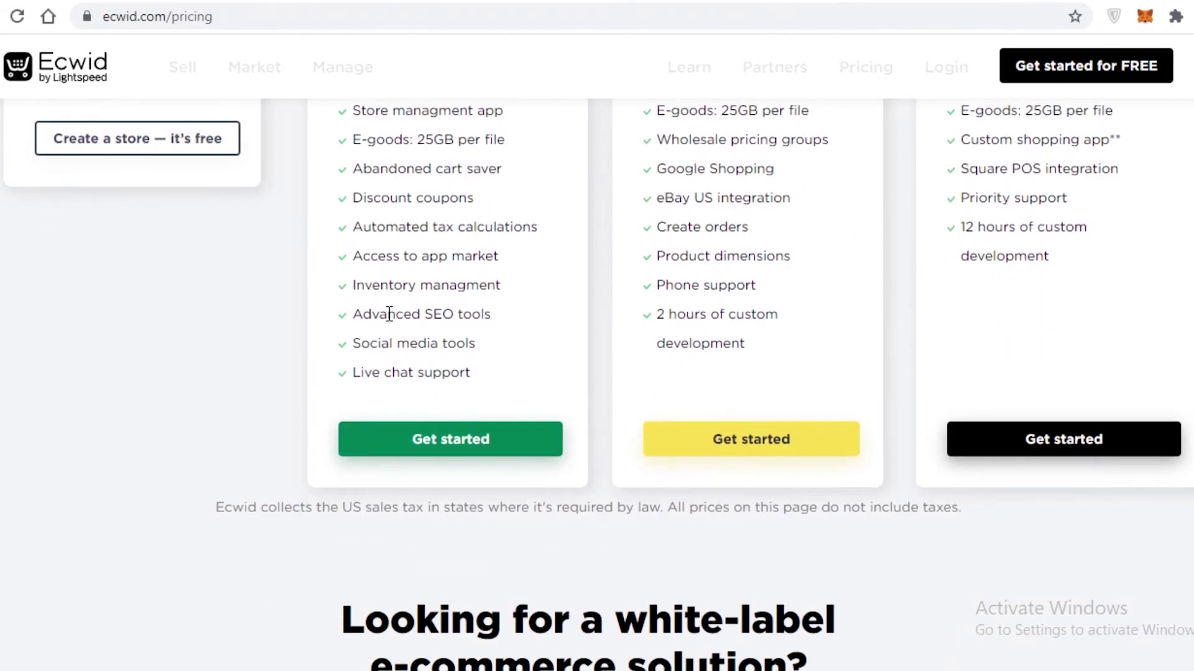
pyautogui.scroll(3, 387, 314)
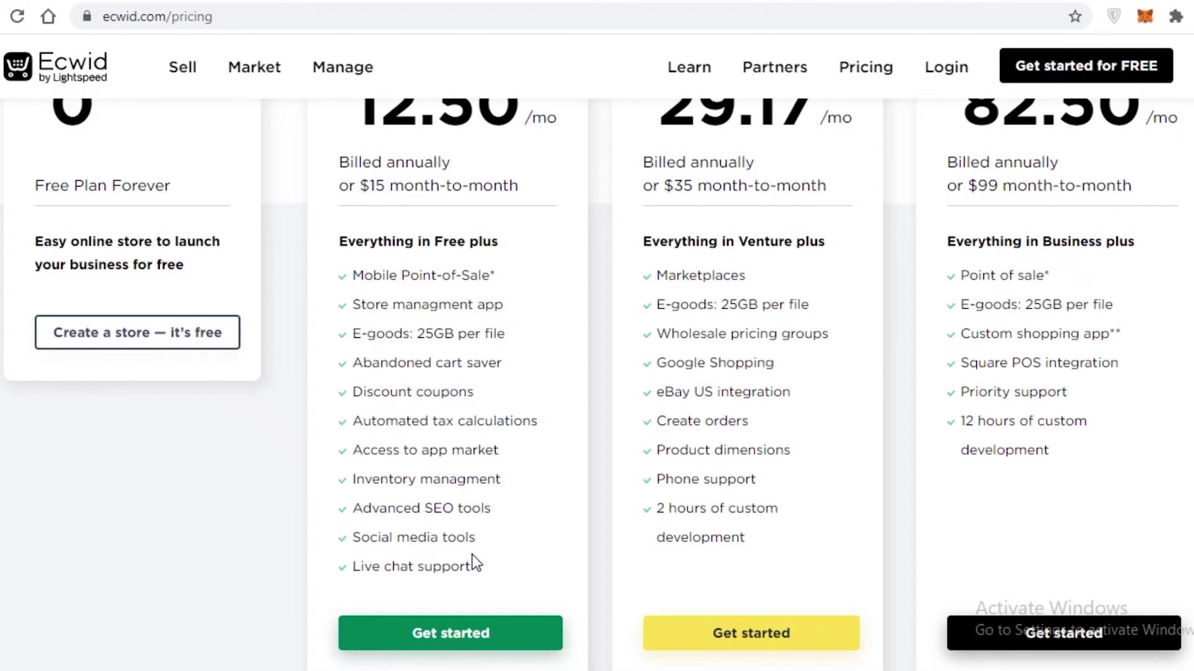
pyautogui.scroll(-8, 472, 553)
pyautogui.scroll(11, 787, 324)
pyautogui.scroll(-3, 780, 380)
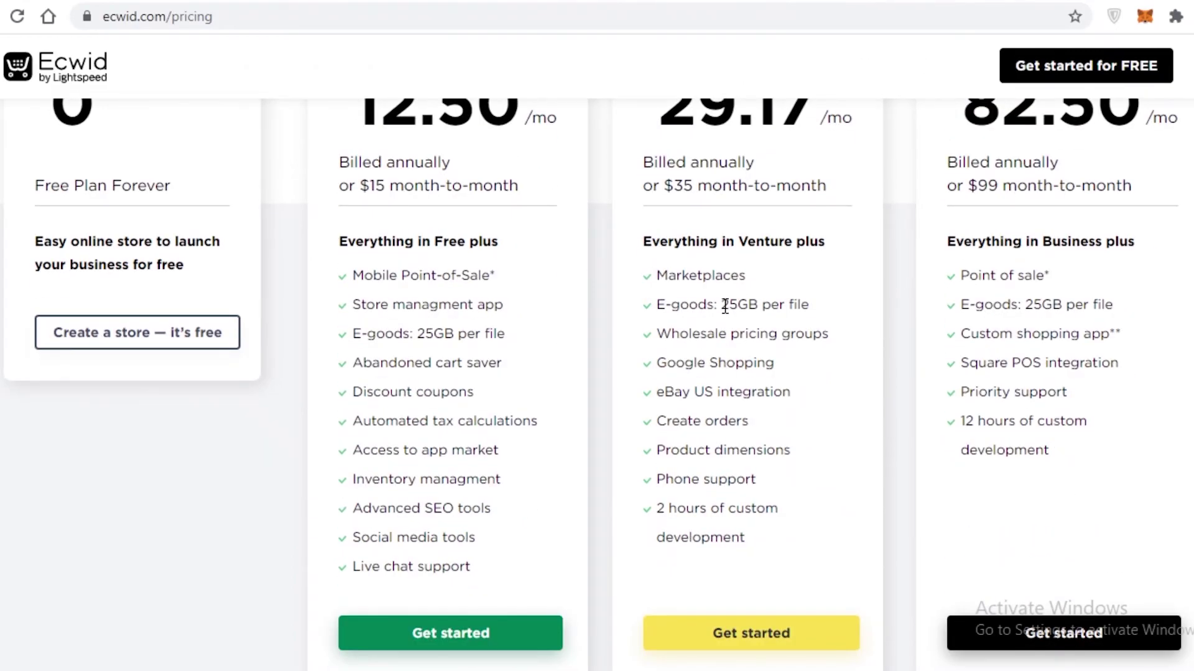
pyautogui.scroll(4, 752, 261)
pyautogui.scroll(-4, 706, 267)
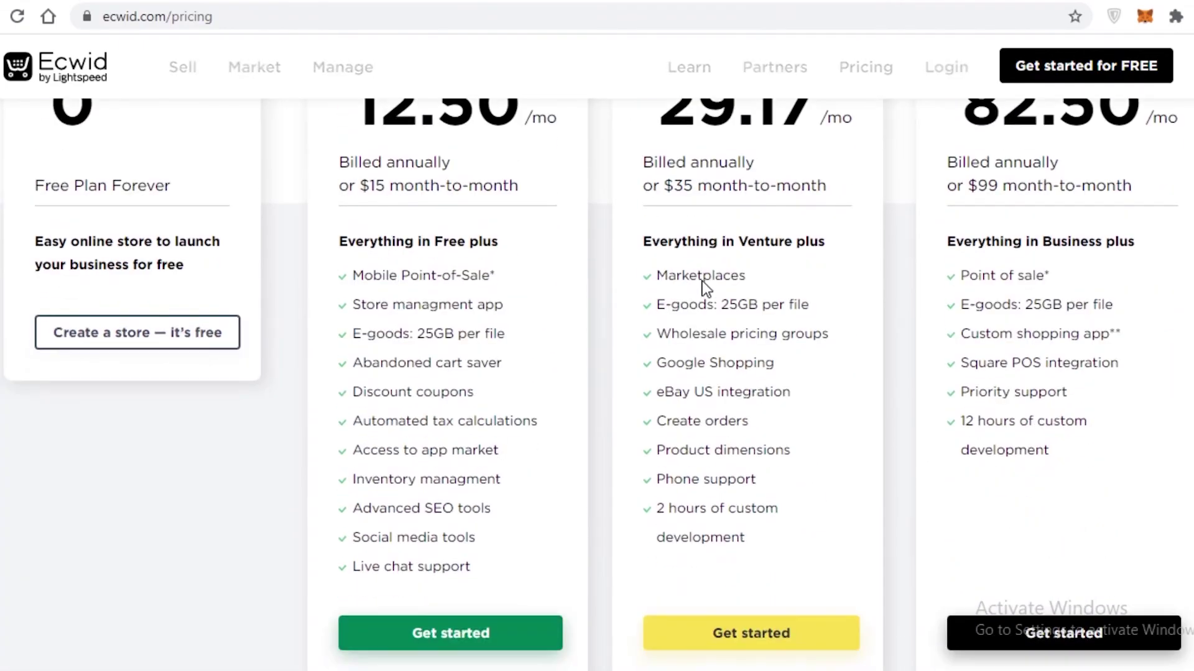
# Highlight the E-goods: 25GB per file feature in the Venture and Business plan lists to compare them.
pyautogui.moveTo(359, 334); pyautogui.dragTo(502, 320)
pyautogui.moveTo(689, 305); pyautogui.dragTo(778, 305)
pyautogui.click(853, 296)
pyautogui.tripleClick(839, 313)
pyautogui.click(399, 334)
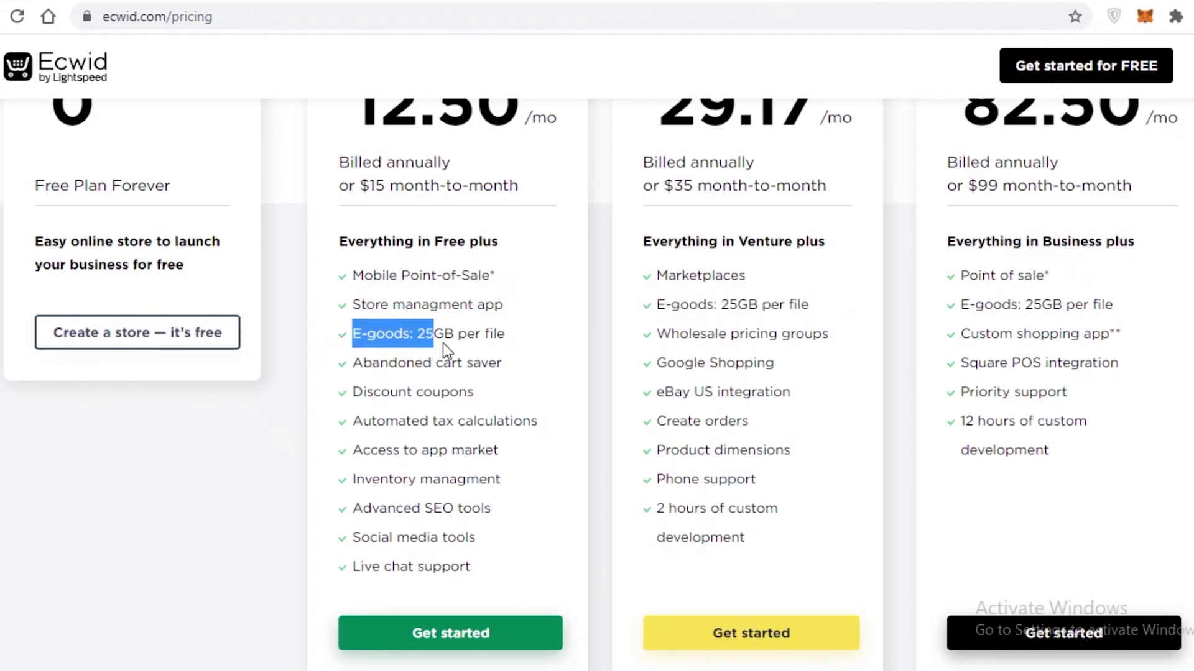
# Compare the Business plan's features with the Venture and Unlimited plans on the Ecwid pricing page.
pyautogui.scroll(2, 635, 278)
pyautogui.scroll(-1, 708, 430)
pyautogui.click(708, 430)
pyautogui.scroll(-3, 711, 445)
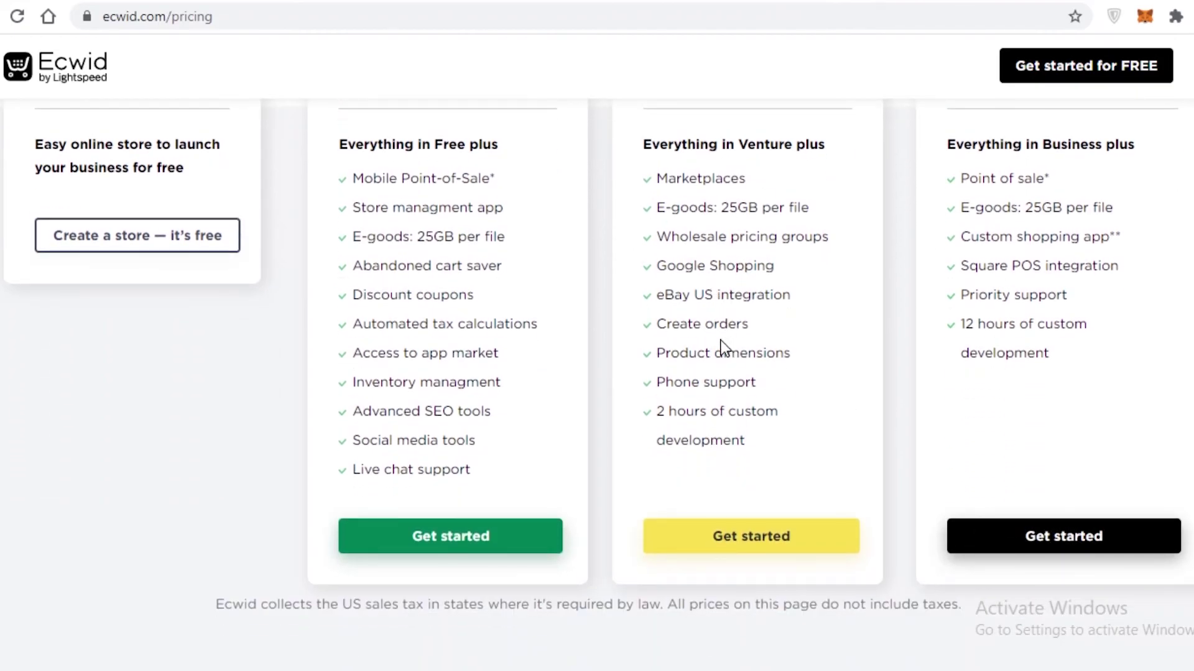
pyautogui.scroll(3, 729, 345)
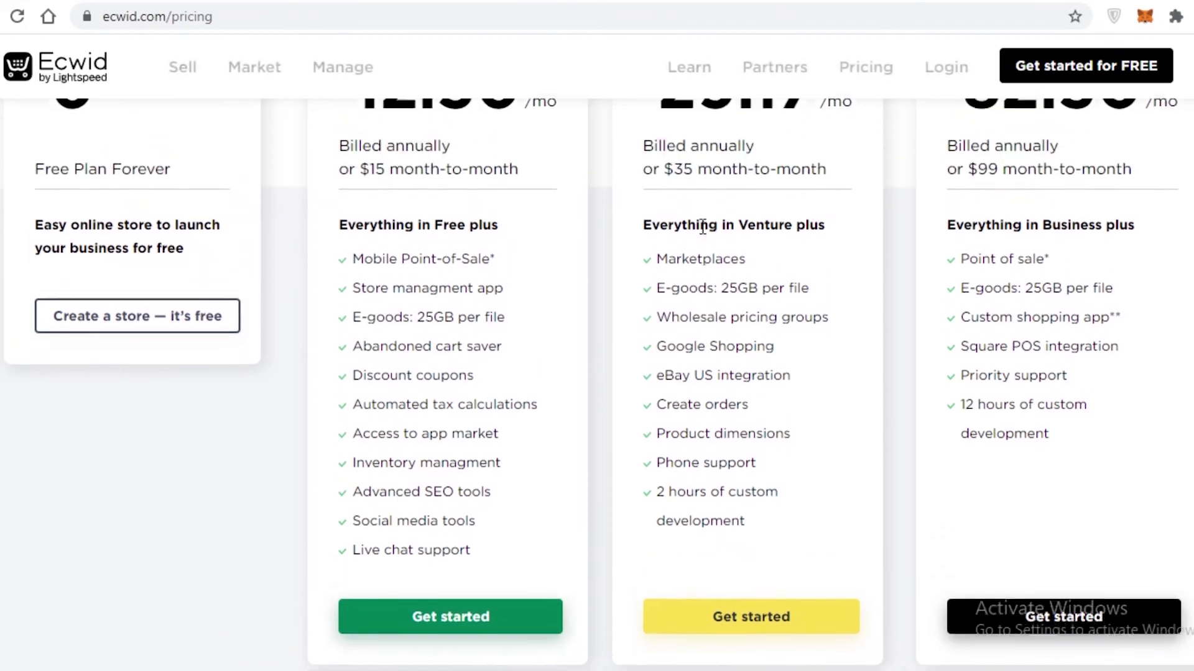
pyautogui.scroll(-3, 661, 398)
pyautogui.scroll(1, 693, 401)
pyautogui.scroll(3, 718, 330)
pyautogui.scroll(-1, 719, 338)
pyautogui.scroll(2, 905, 252)
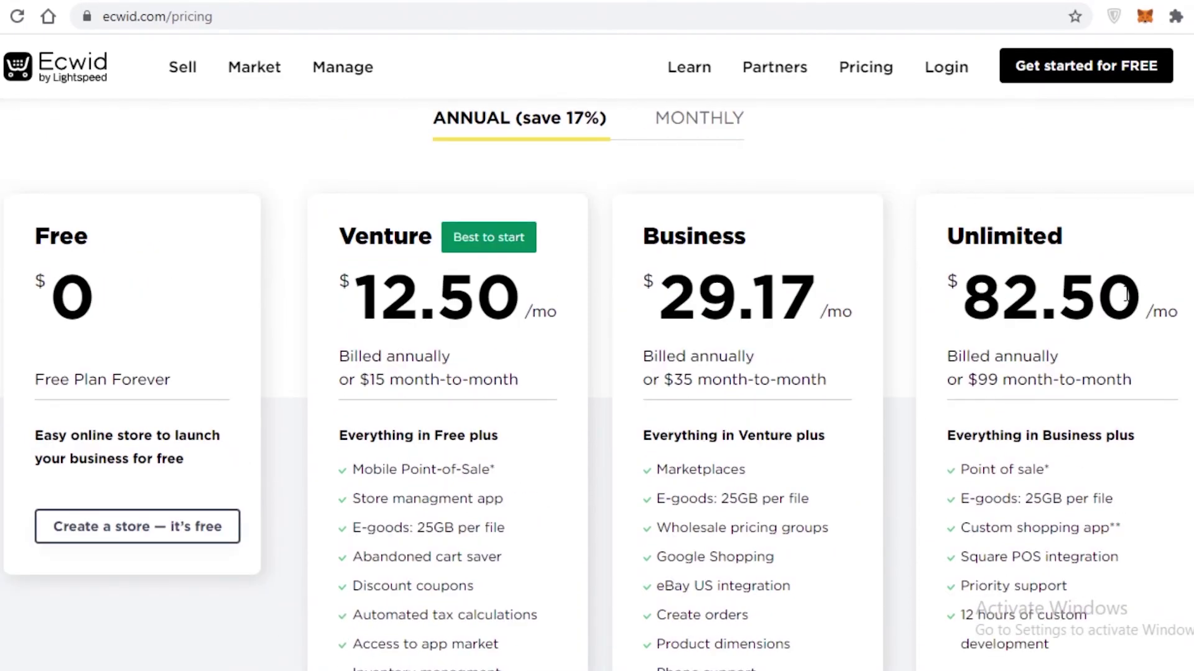
# Highlight an entry in the Unlimited plan's feature list and review that plan's features and price.
pyautogui.scroll(-2, 1057, 323)
pyautogui.moveTo(945, 404); pyautogui.dragTo(1120, 431)
pyautogui.click(802, 479)
pyautogui.scroll(-4, 915, 476)
pyautogui.scroll(7, 945, 373)
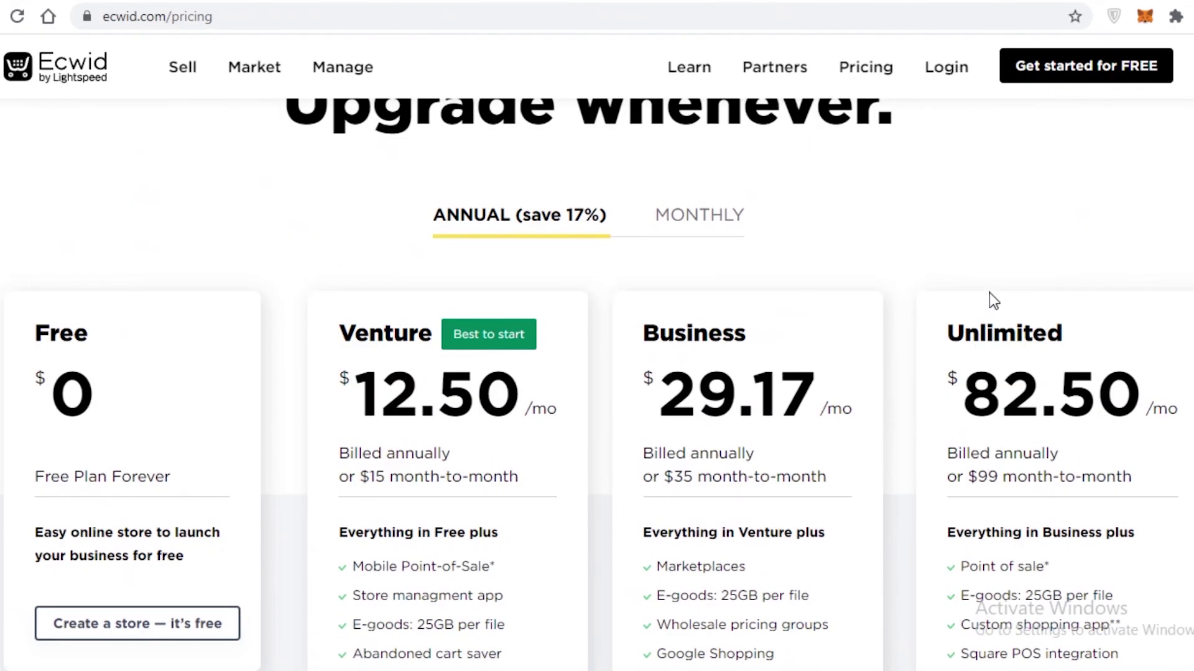
# Look over the prices and full feature lists of all four plans once more, down to their sign-up options.
pyautogui.scroll(-6, 1024, 311)
pyautogui.scroll(5, 983, 285)
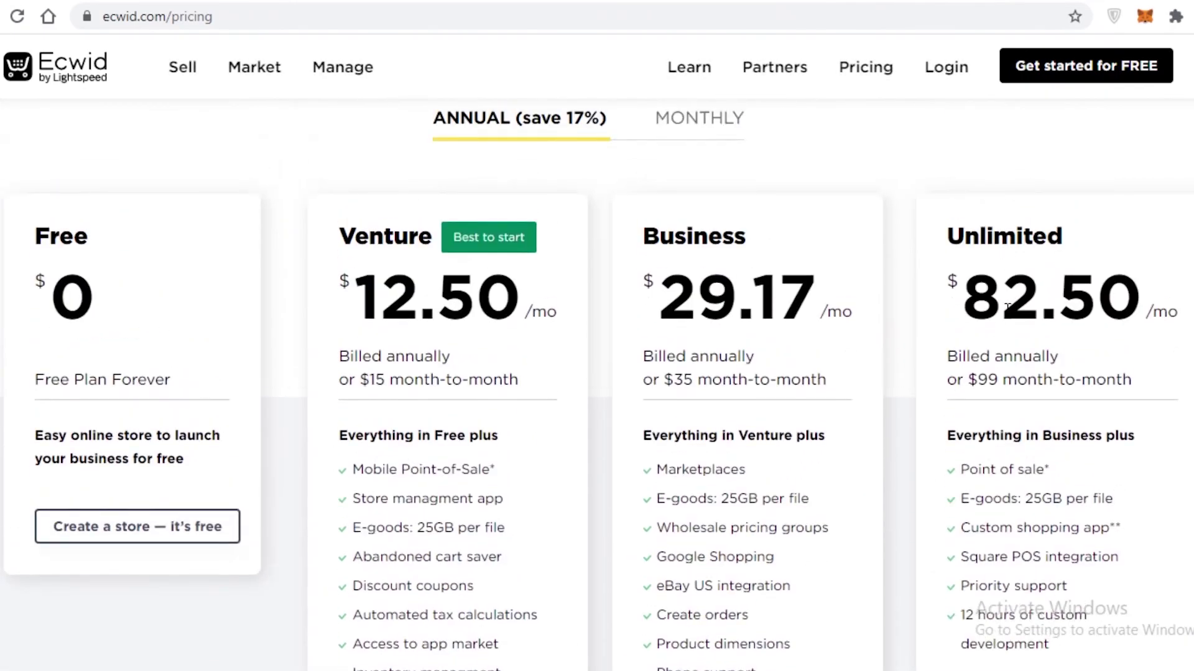
pyautogui.scroll(-7, 1094, 222)
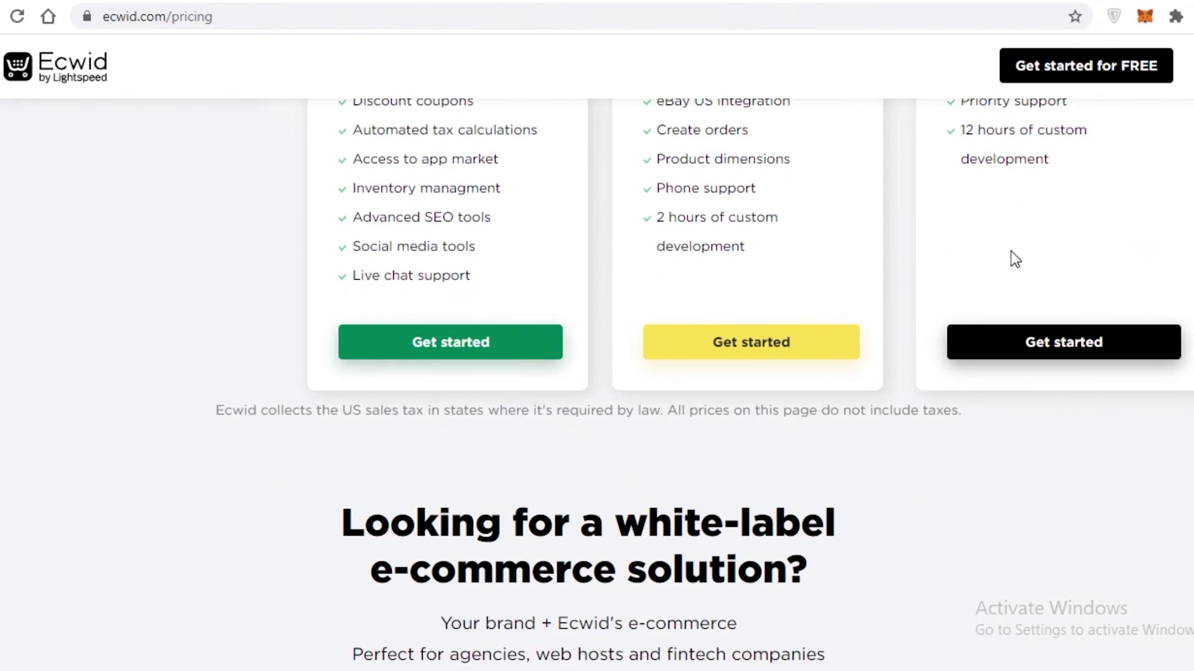
pyautogui.scroll(6, 1013, 258)
pyautogui.scroll(3, 1025, 255)
pyautogui.scroll(-6, 933, 497)
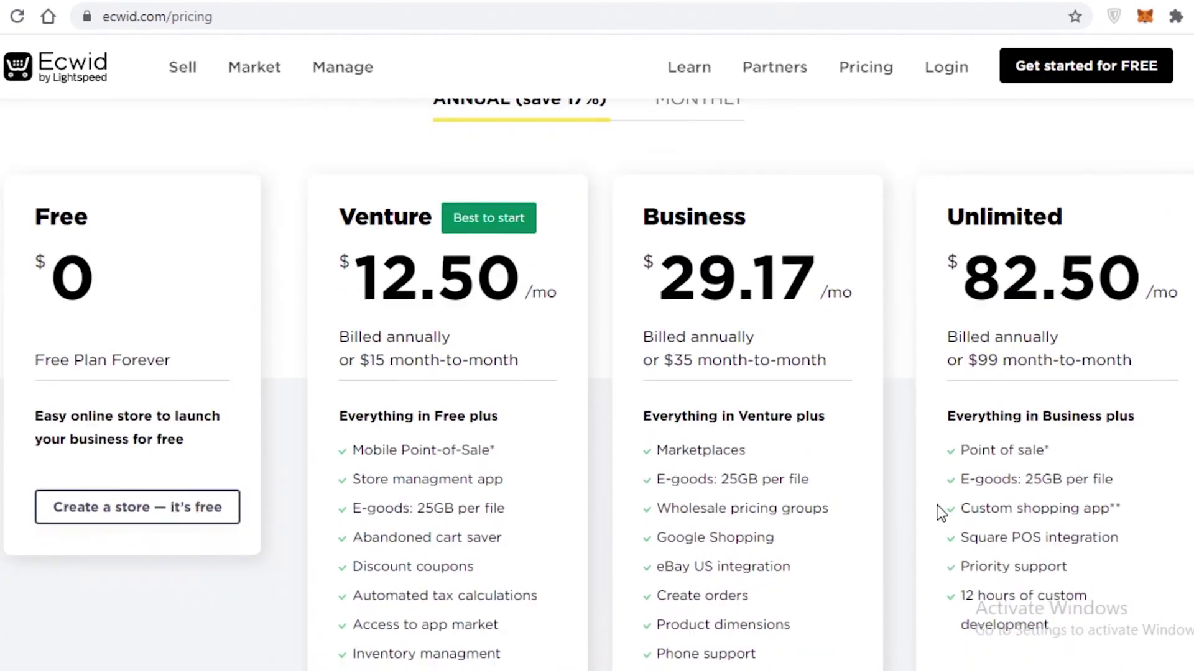
pyautogui.scroll(6, 447, 435)
pyautogui.scroll(-7, 357, 519)
pyautogui.scroll(8, 351, 510)
pyautogui.scroll(-8, 357, 517)
pyautogui.scroll(4, 187, 534)
pyautogui.scroll(4, 248, 440)
# Examine the white-label offer and the Compare features table below the plans, and return to the plan prices.
pyautogui.scroll(-20, 221, 444)
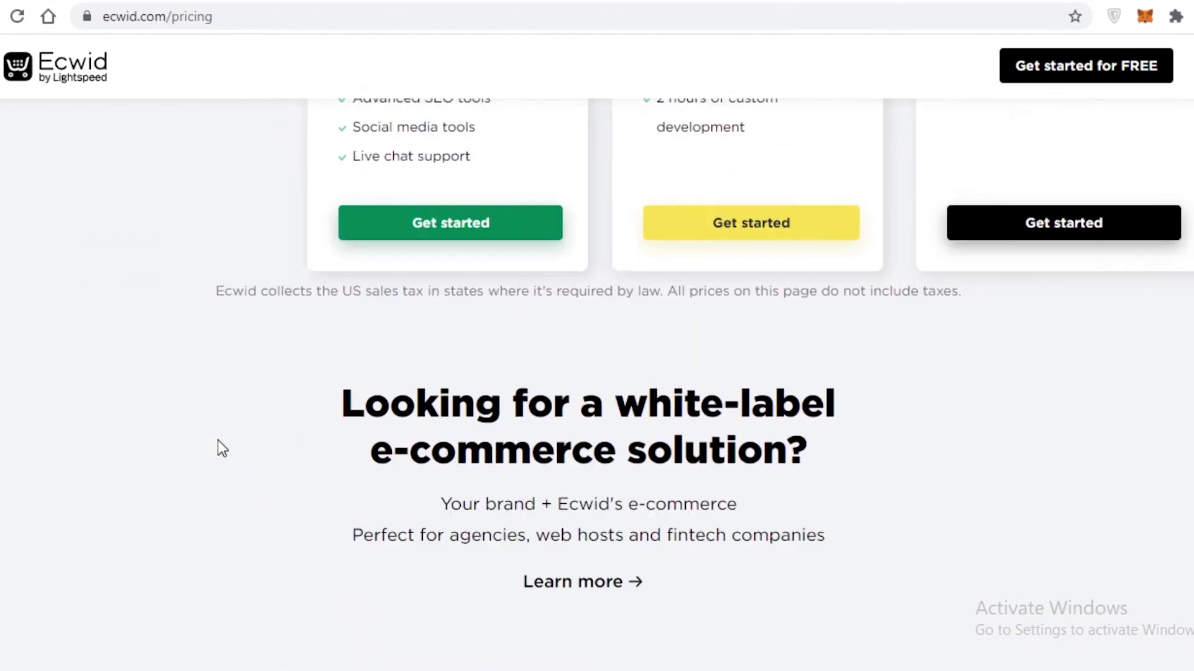
pyautogui.scroll(4, 218, 440)
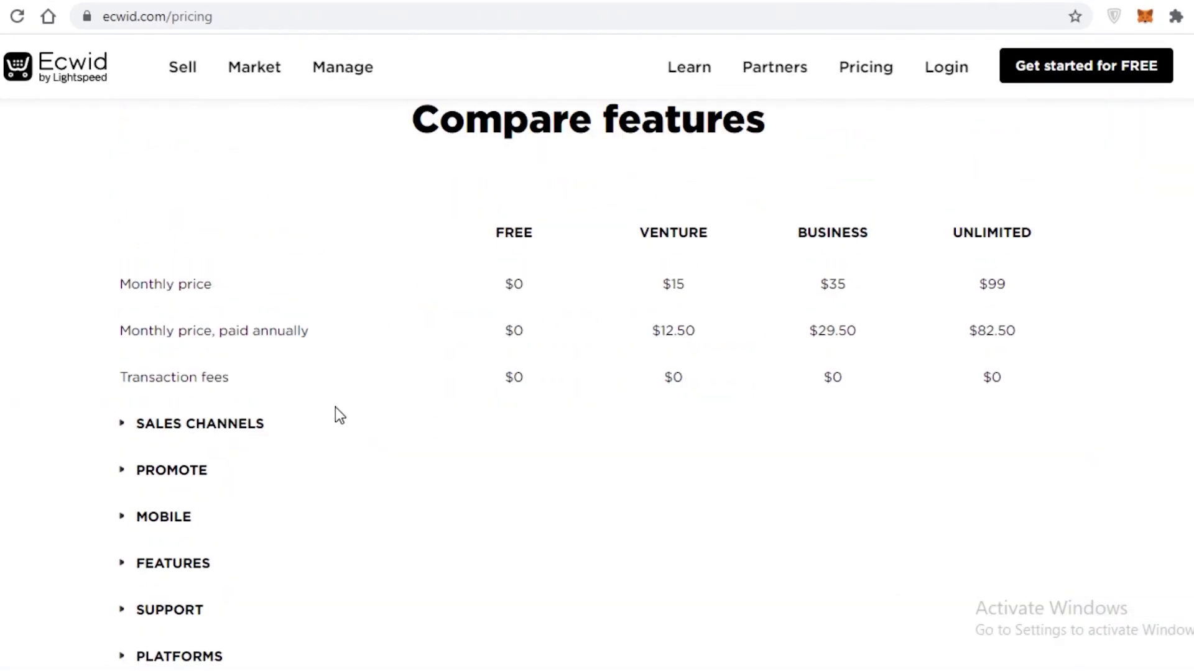
pyautogui.scroll(2, 208, 404)
pyautogui.scroll(10, 207, 408)
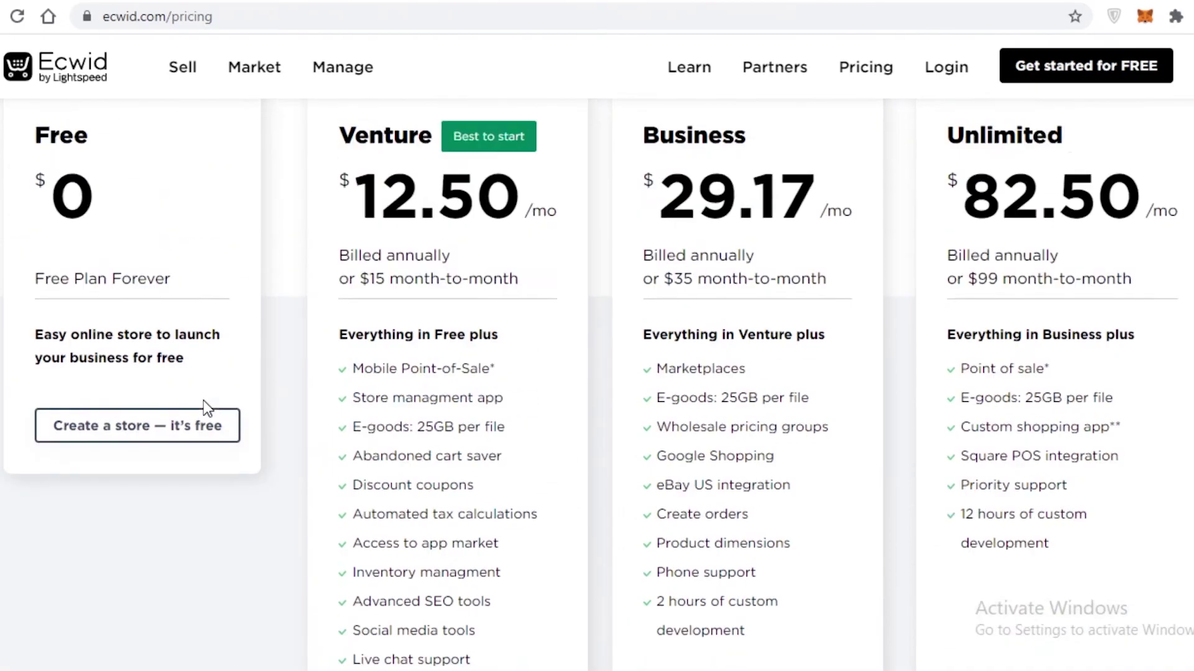
# Look over the live store's home page from the About Us section up and open its Store page.
pyautogui.scroll(-2, 203, 404)
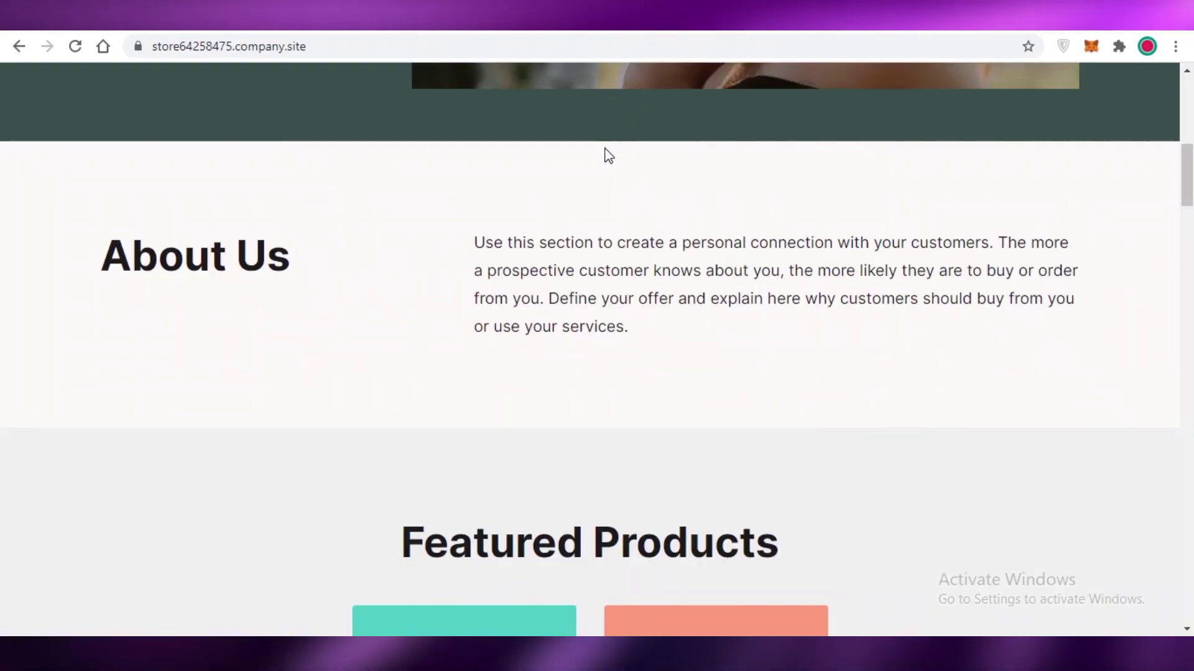
pyautogui.scroll(8, 621, 179)
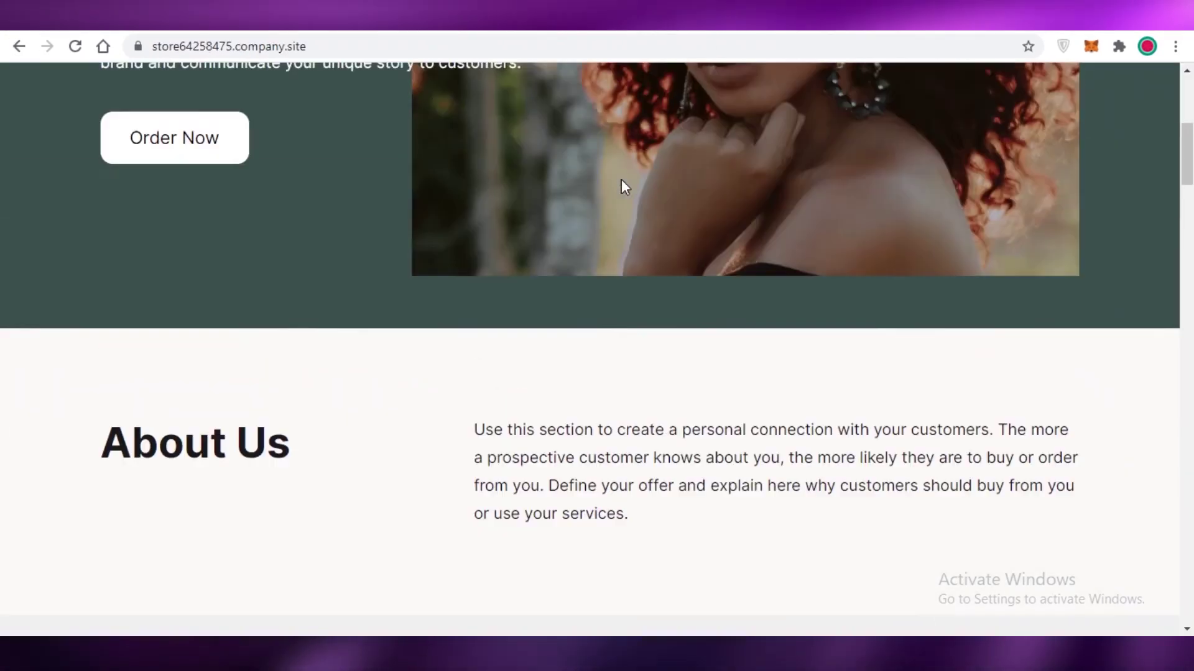
pyautogui.click(369, 103)
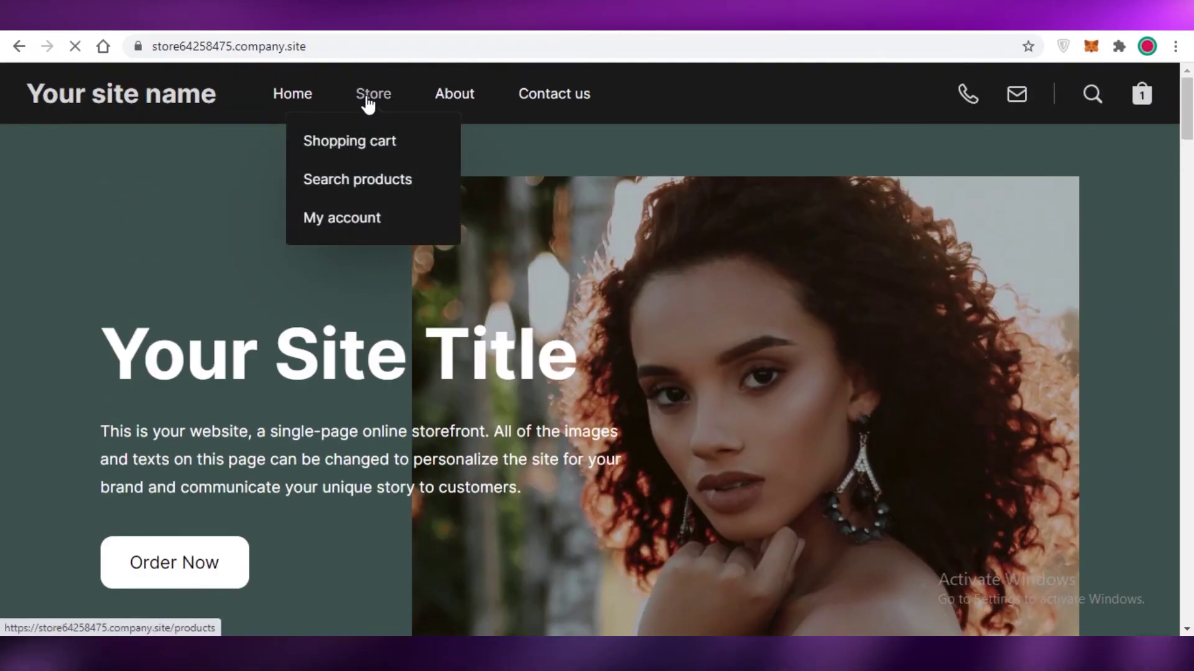